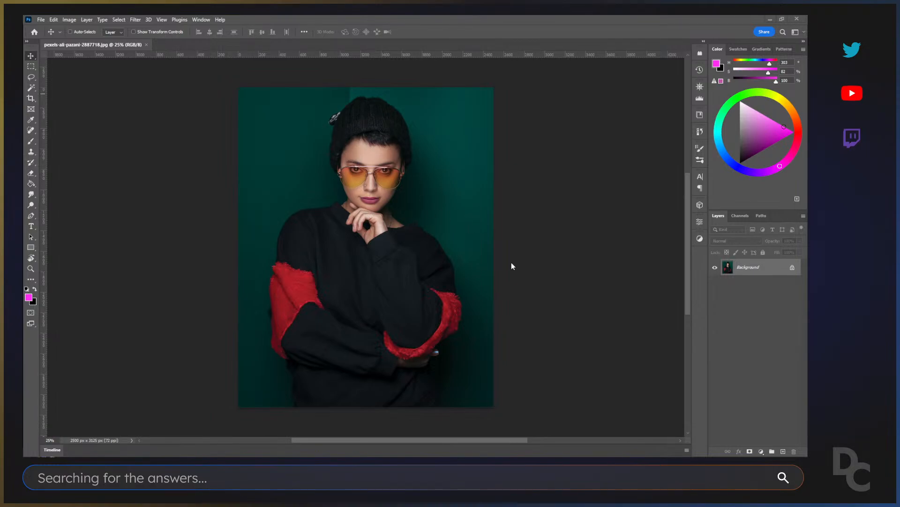
Convert the locked Background into a regular layer and set the layer thumbnails to large.
double_click(792, 267)
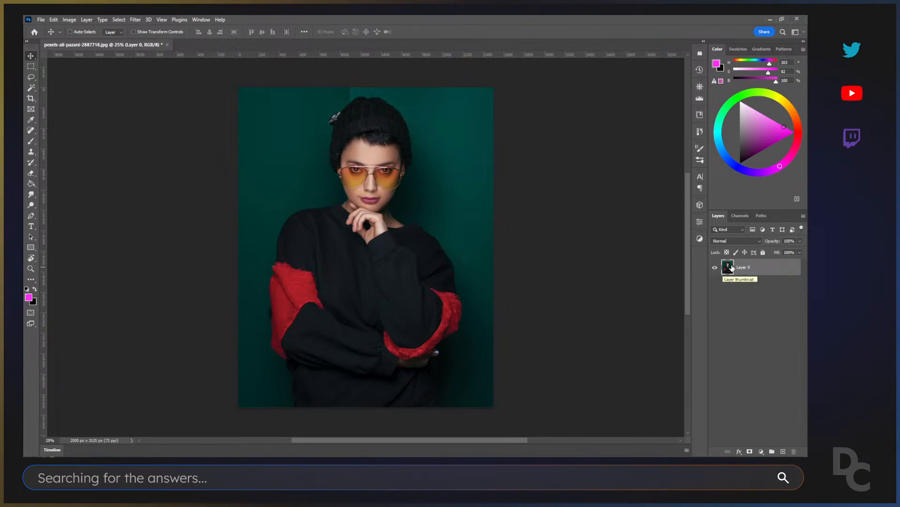
right_click(570, 204)
left_click(569, 165)
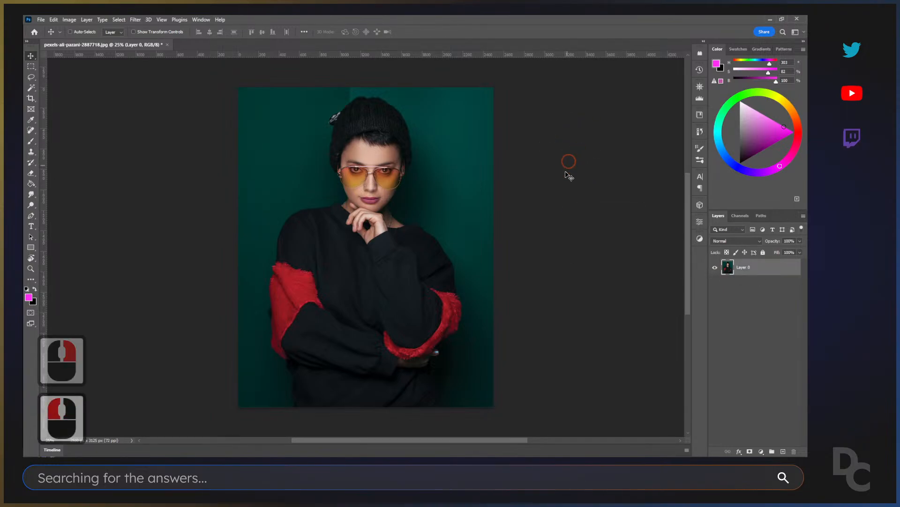
right_click(761, 269)
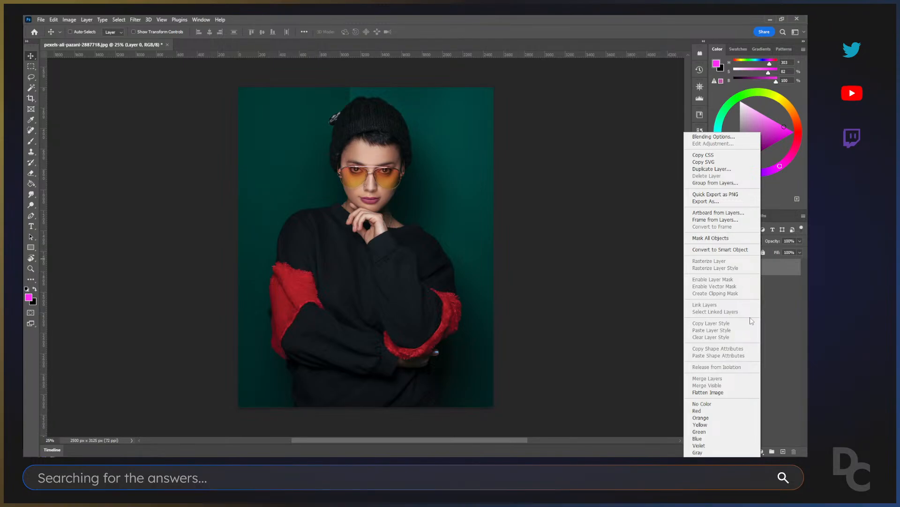
left_click(730, 279)
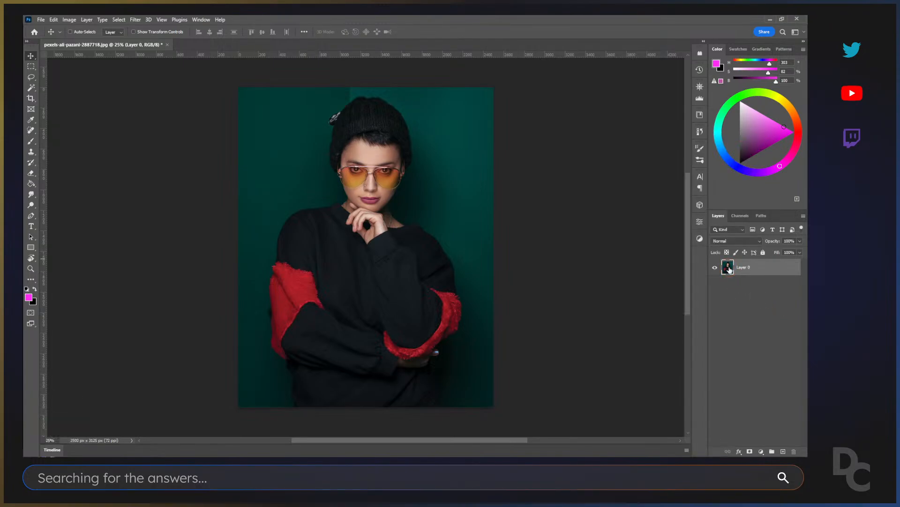
right_click(729, 270)
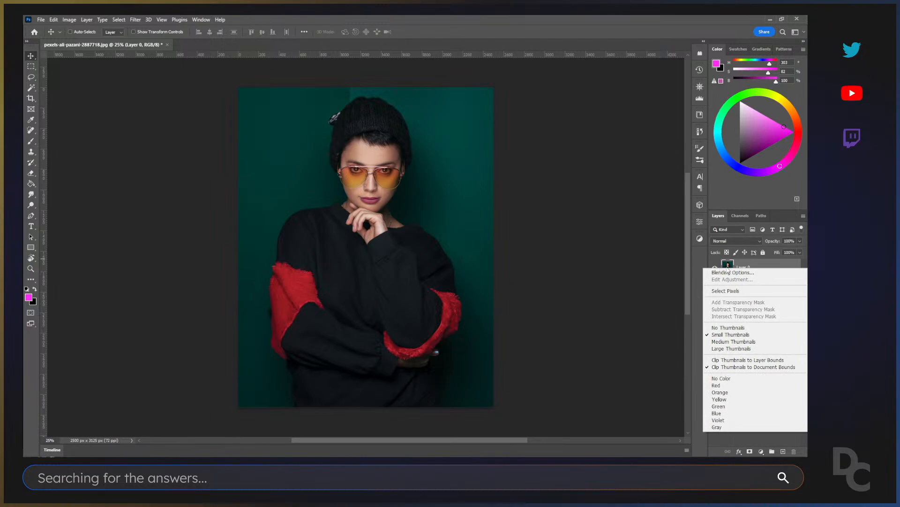
left_click(733, 348)
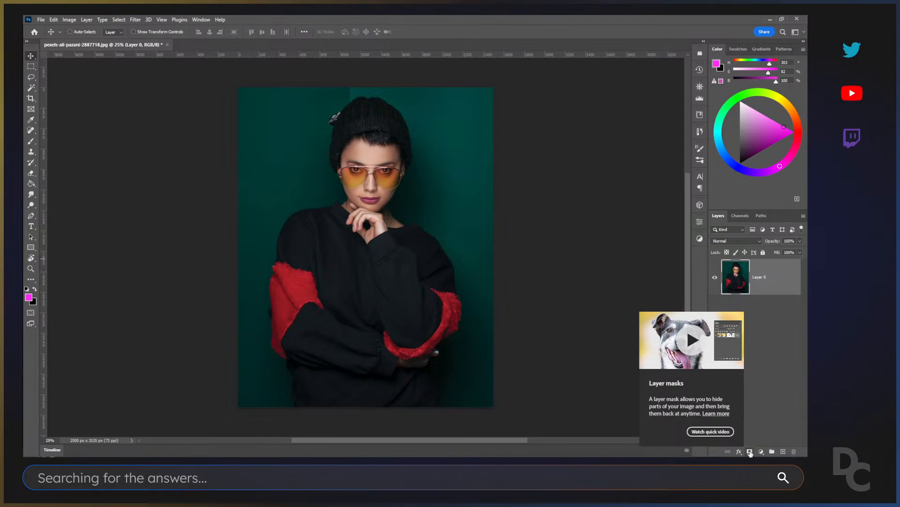
Add a layer mask to Layer 0 and marquee-select the right half of the portrait, leaving the mask targeted.
left_click(750, 451)
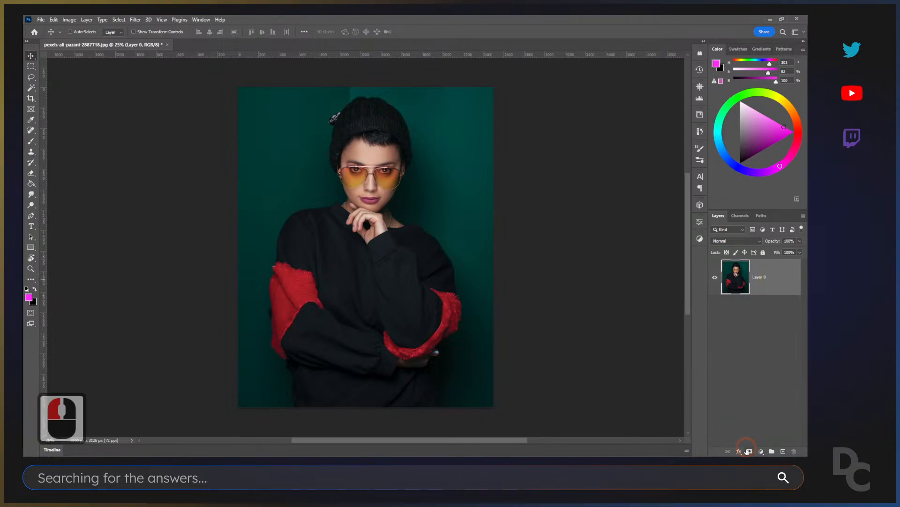
left_click(749, 451)
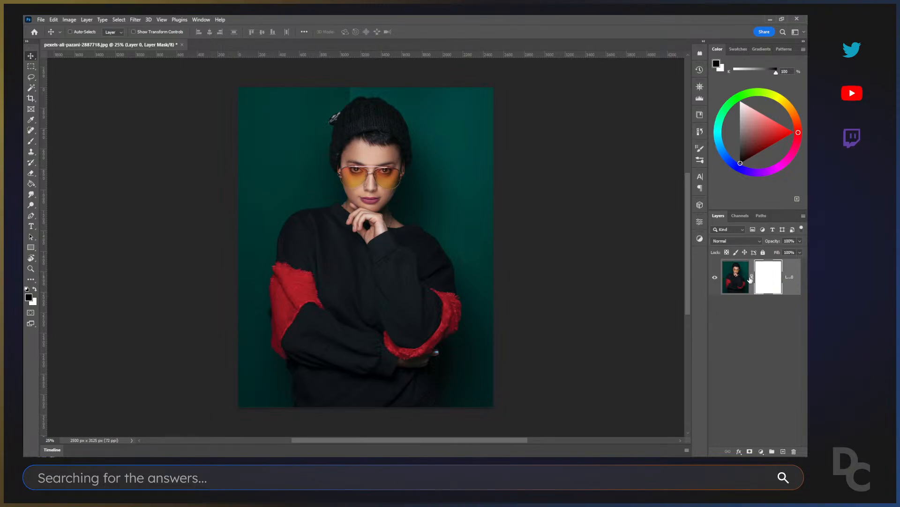
left_click(32, 67)
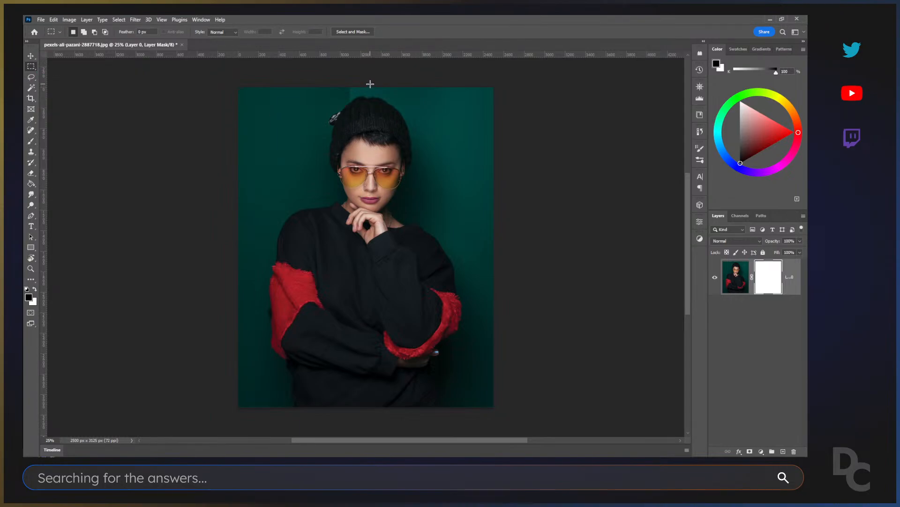
left_click_drag(372, 86, 493, 412)
left_click(731, 272)
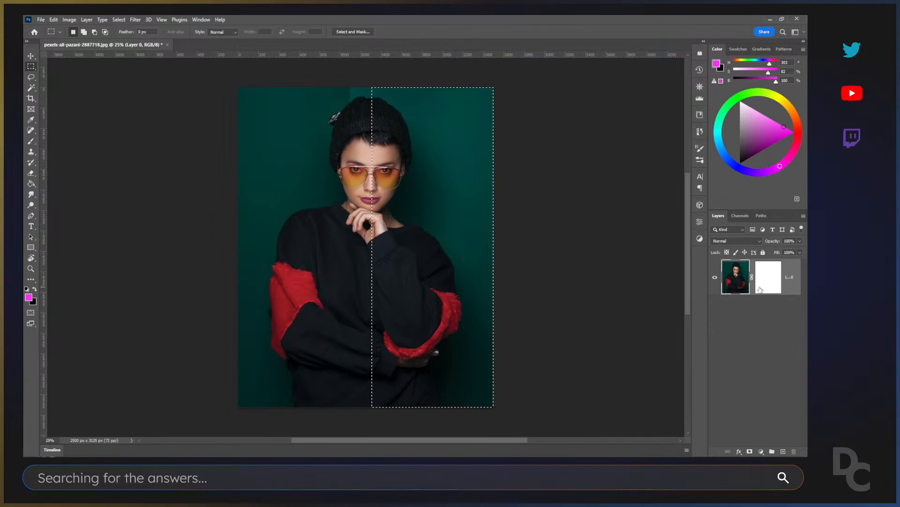
left_click(766, 278)
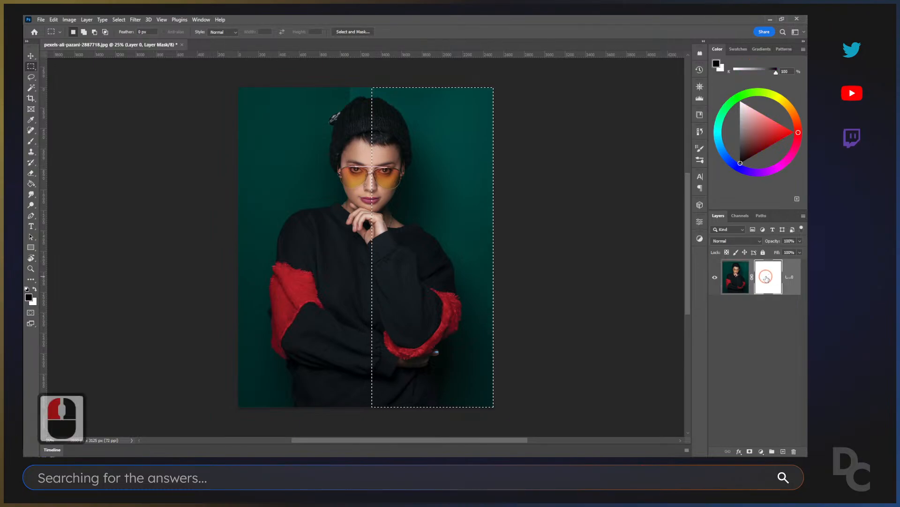
Try filling the selected half of the layer mask with the black foreground color, and undo the fill.
double_click(764, 278)
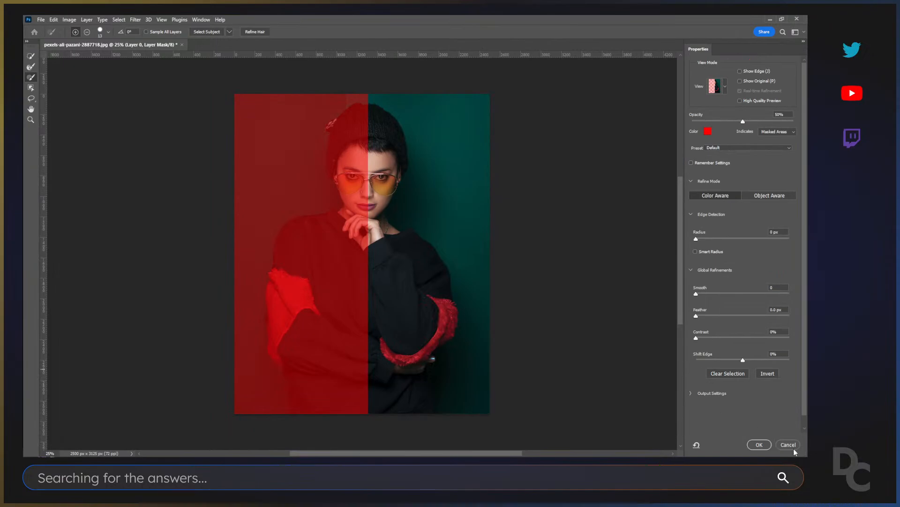
left_click(791, 446)
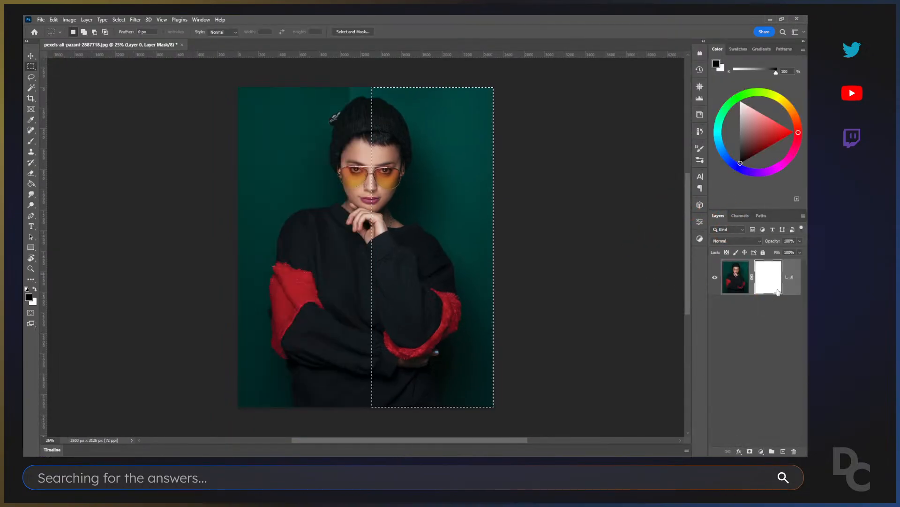
left_click(768, 276)
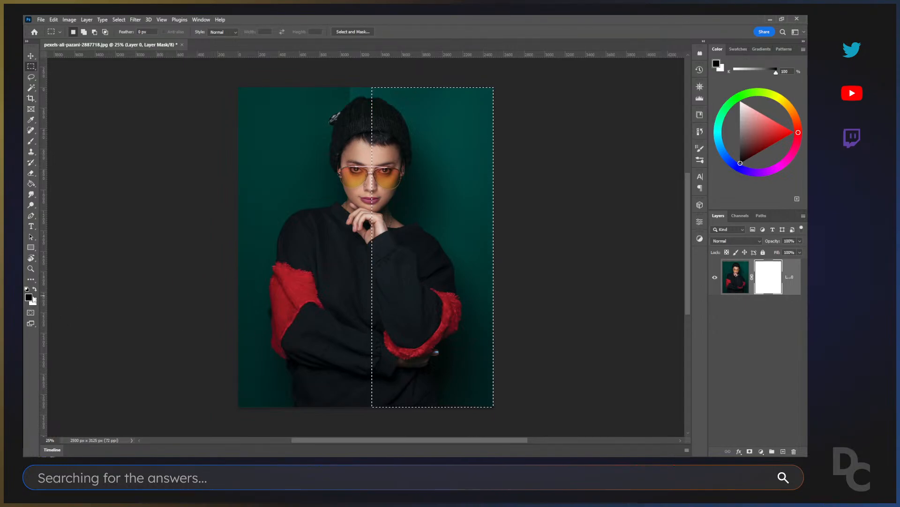
key("alt+Delete")
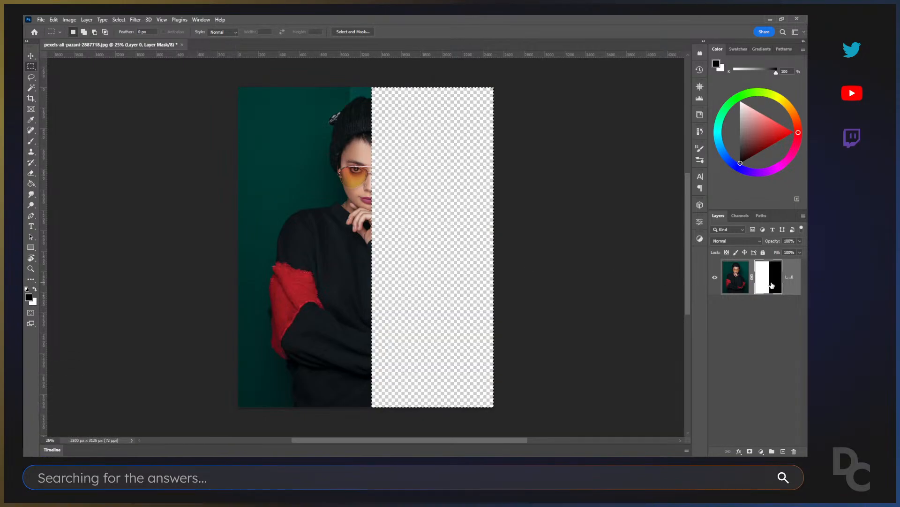
key("ctrl+z")
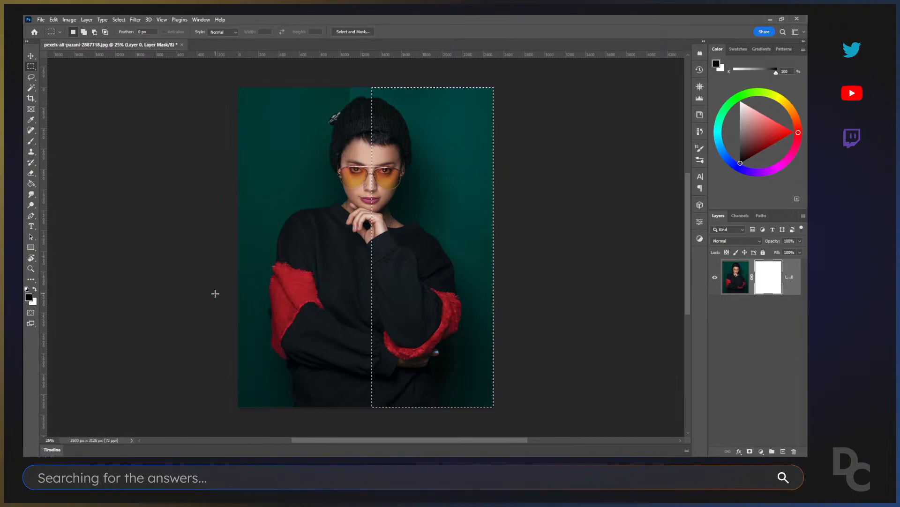
Fill the selected right half of the layer mask with the black Foreground Color using the Fill command, and deselect.
right_click(452, 171)
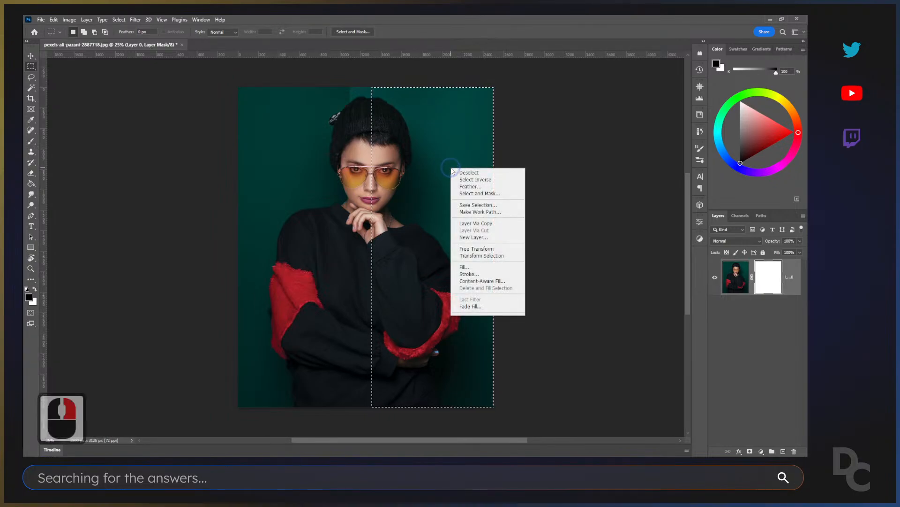
left_click(464, 266)
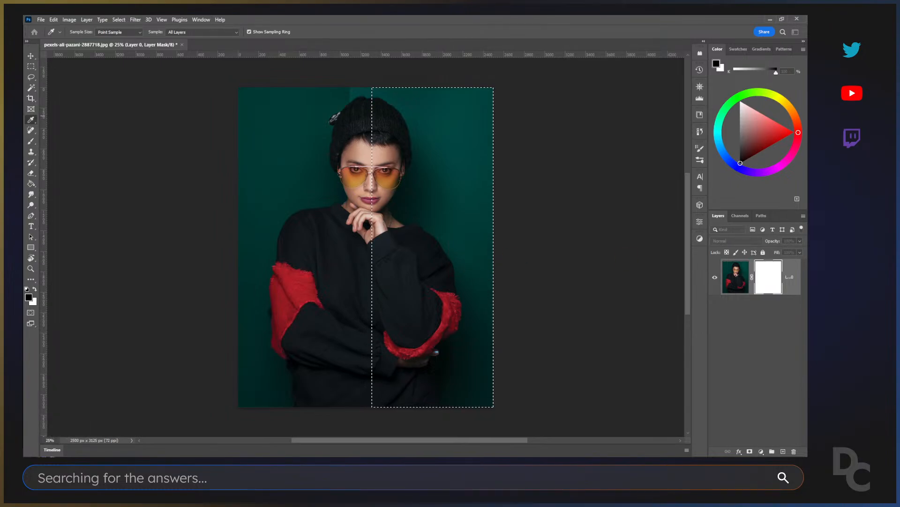
left_click_drag(449, 141, 217, 144)
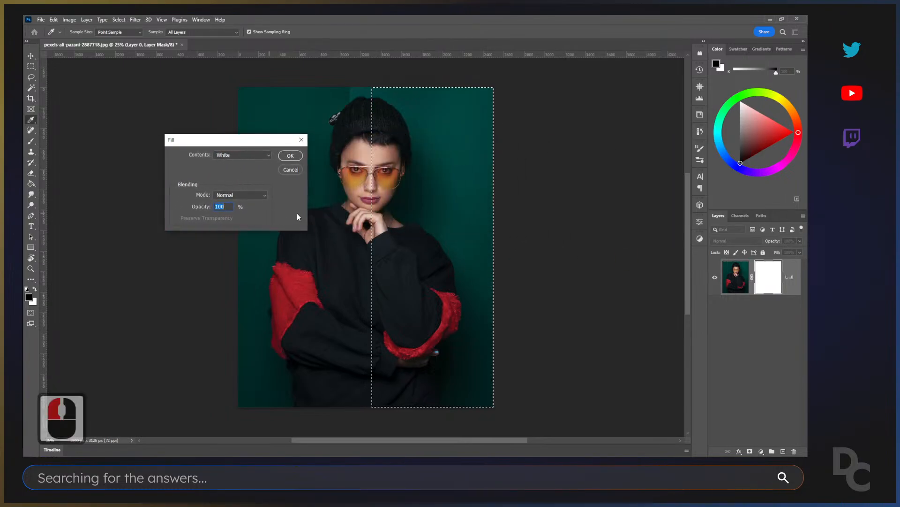
left_click(264, 156)
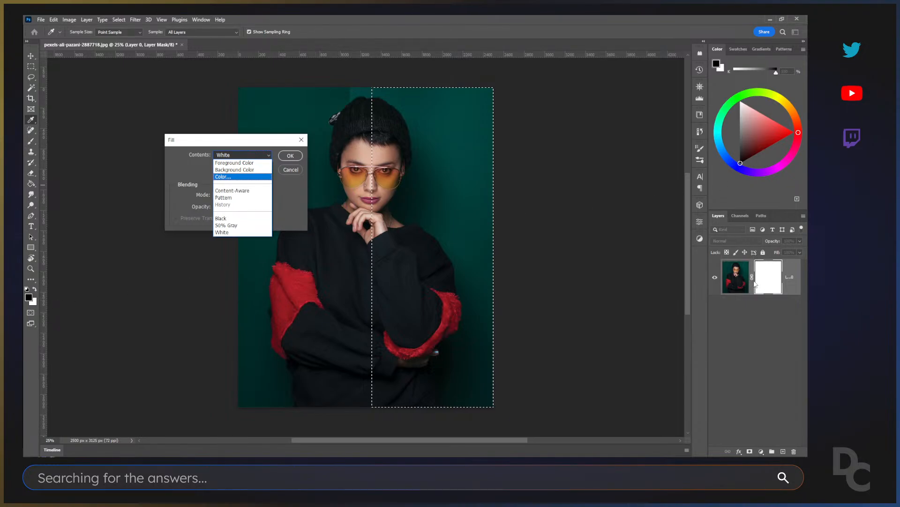
left_click(239, 165)
left_click(291, 155)
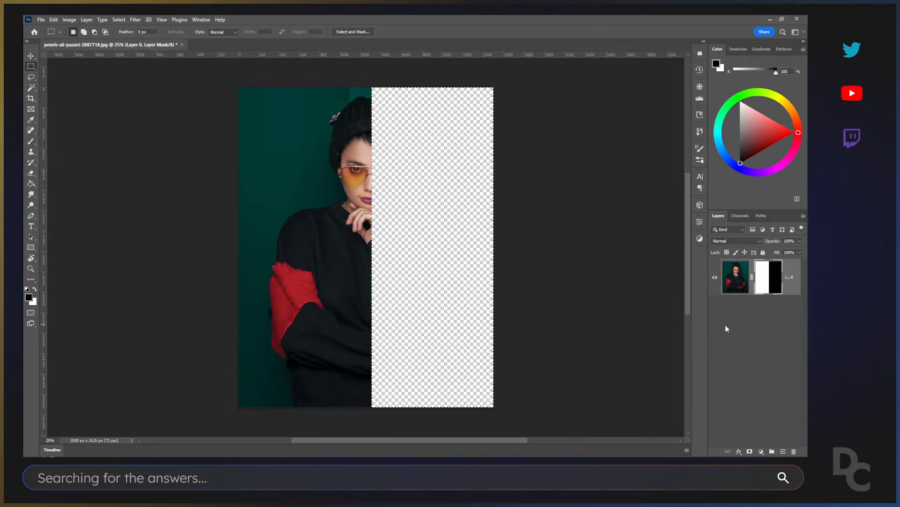
key("ctrl+d")
left_click(657, 316)
Set the foreground color to mid gray, hex 848484.
left_click(31, 120)
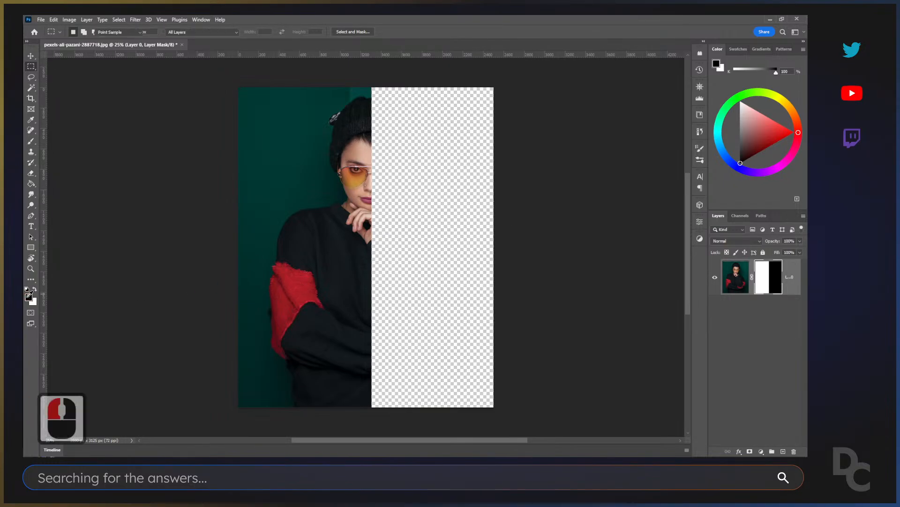
left_click(300, 241)
left_click_drag(859, 98, 366, 127)
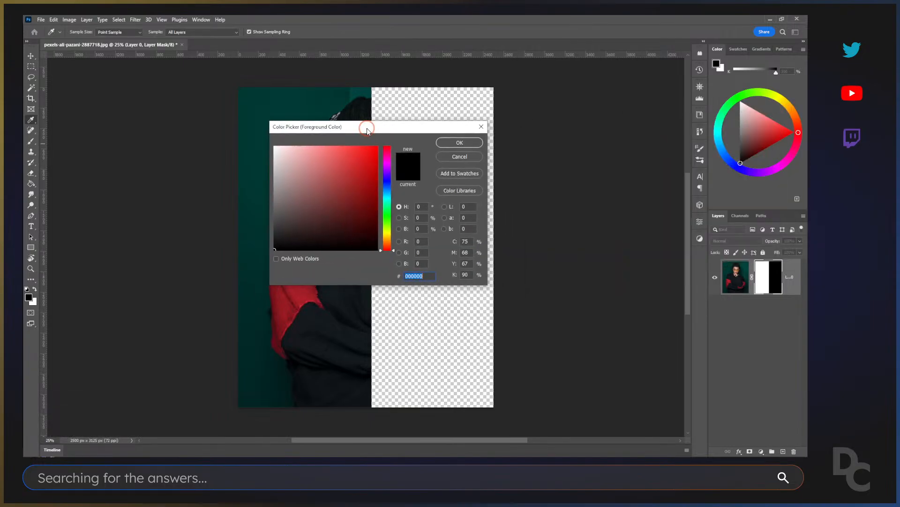
left_click_drag(321, 210, 233, 196)
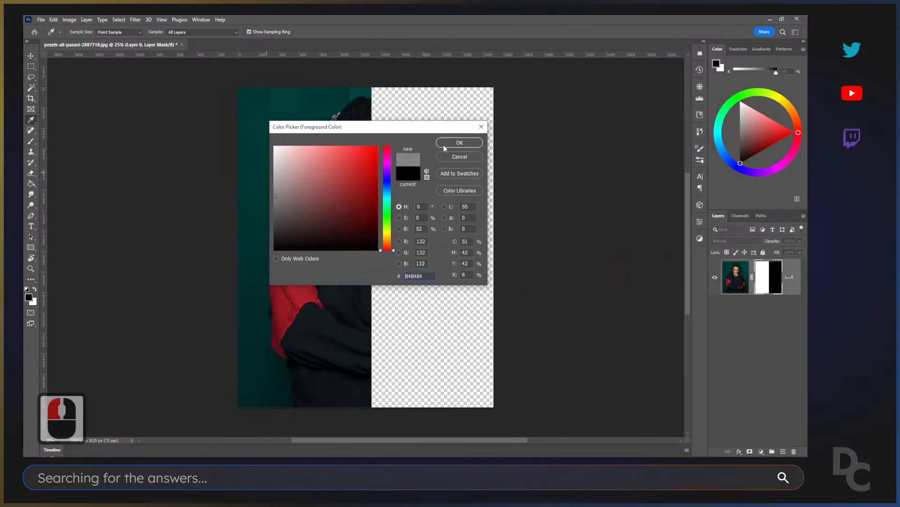
left_click(449, 142)
Brush gray onto the layer mask across the face, and undo the stroke.
key("b")
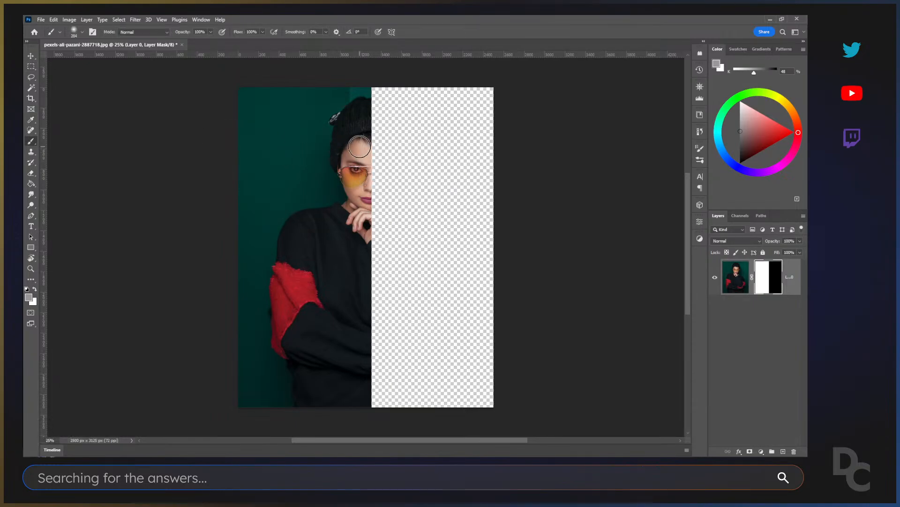
mouse_move(391, 149)
left_mouse_down()
mouse_move(331, 149)
mouse_move(374, 149)
mouse_move(334, 150)
mouse_move(362, 153)
mouse_move(354, 155)
mouse_move(372, 174)
mouse_move(353, 173)
mouse_move(357, 184)
mouse_move(353, 171)
mouse_move(358, 185)
left_mouse_up()
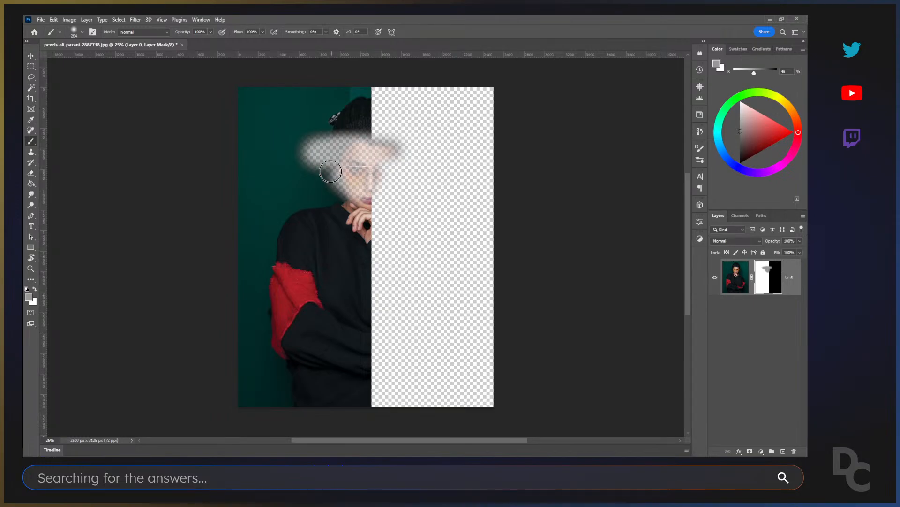
key("ctrl+z")
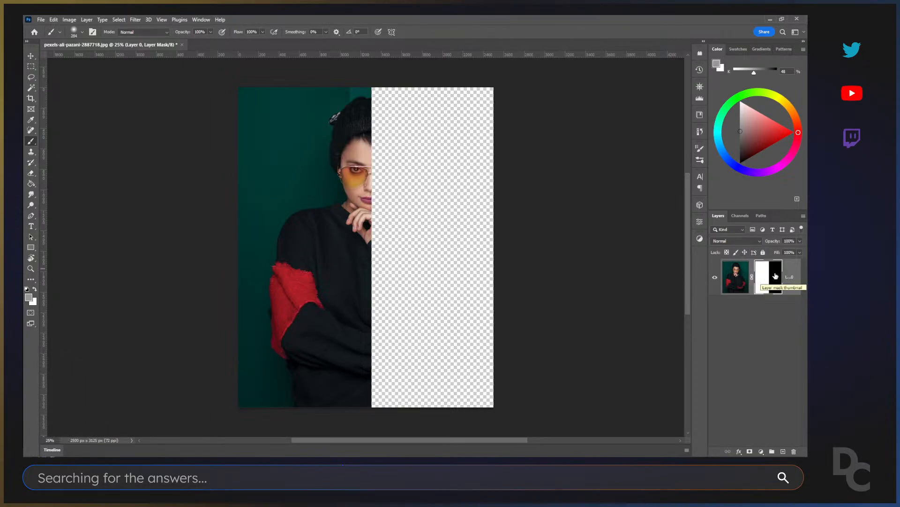
Invert the layer mask and close the portrait document without saving the changes.
key("ctrl")
key("ctrl+i")
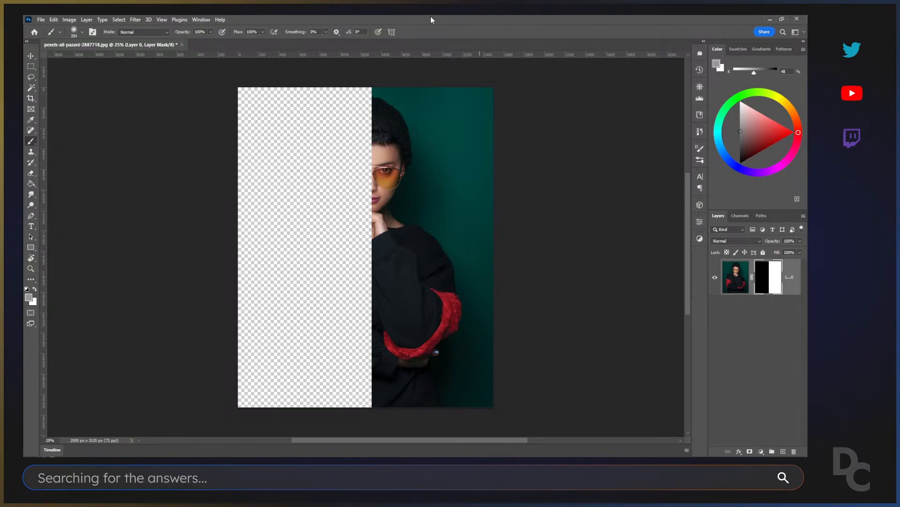
left_click(182, 44)
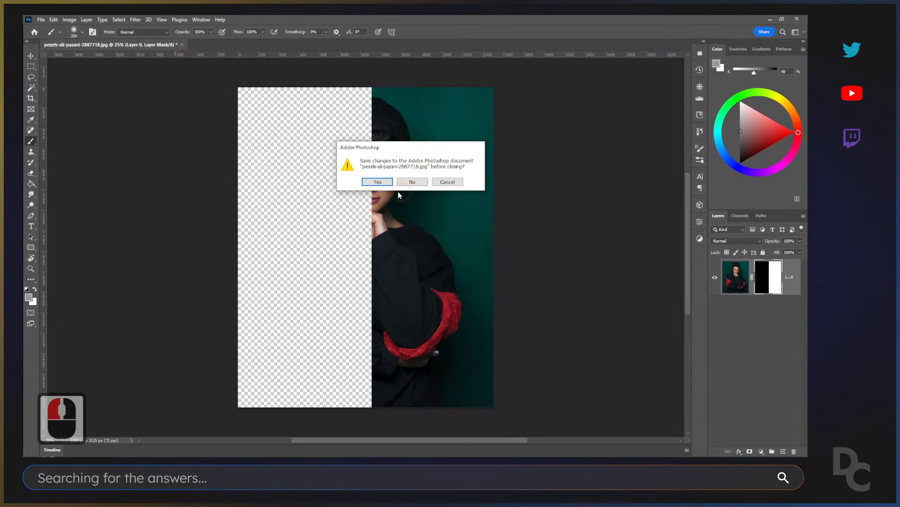
left_click(411, 182)
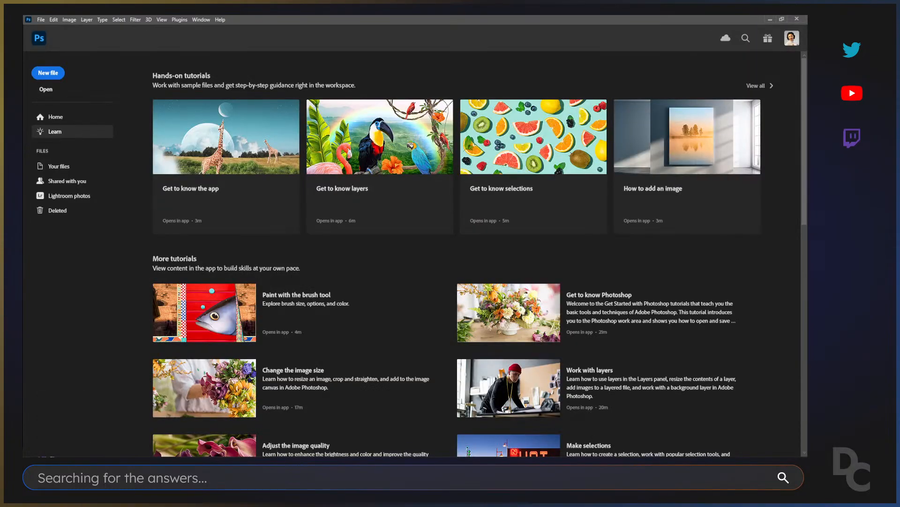
Open the Shrek-3D.psd document.
left_click(661, 212)
key("Up")
key("Left")
key("Right")
key("Right")
key("ctrl")
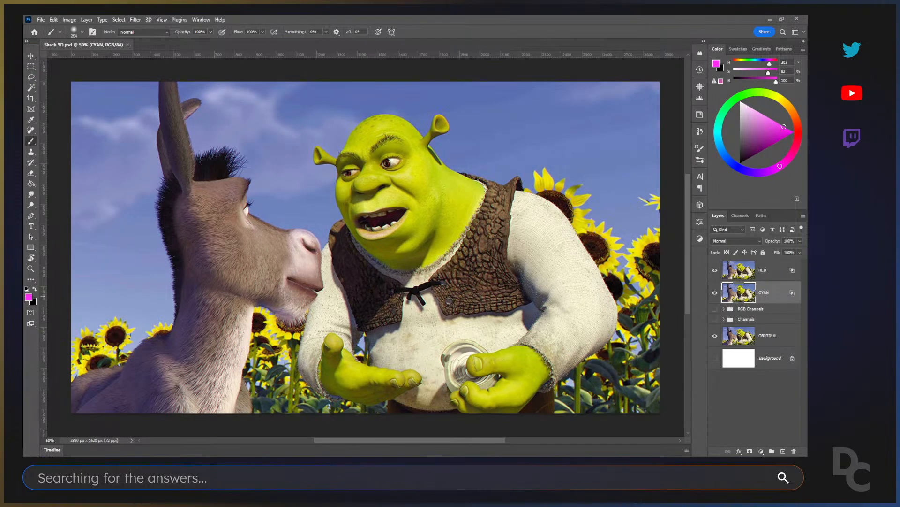
Hide the CYAN and RED layers.
double_click(739, 293)
double_click(715, 291)
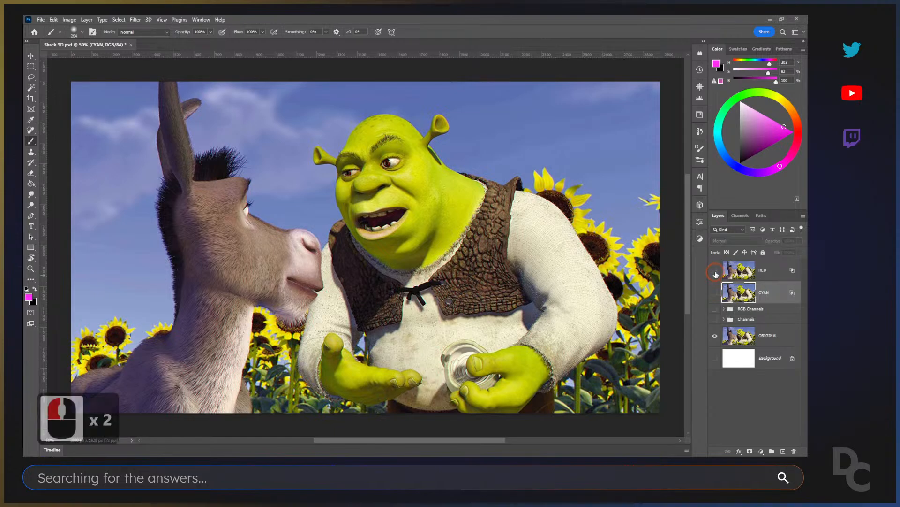
left_click(715, 270)
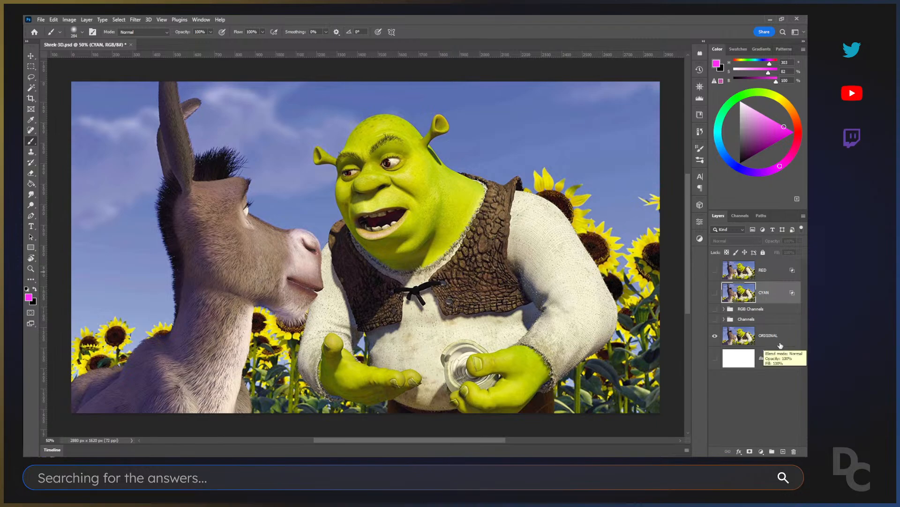
Hide the ORIGINAL layer and show the white Background layer.
left_click(715, 337)
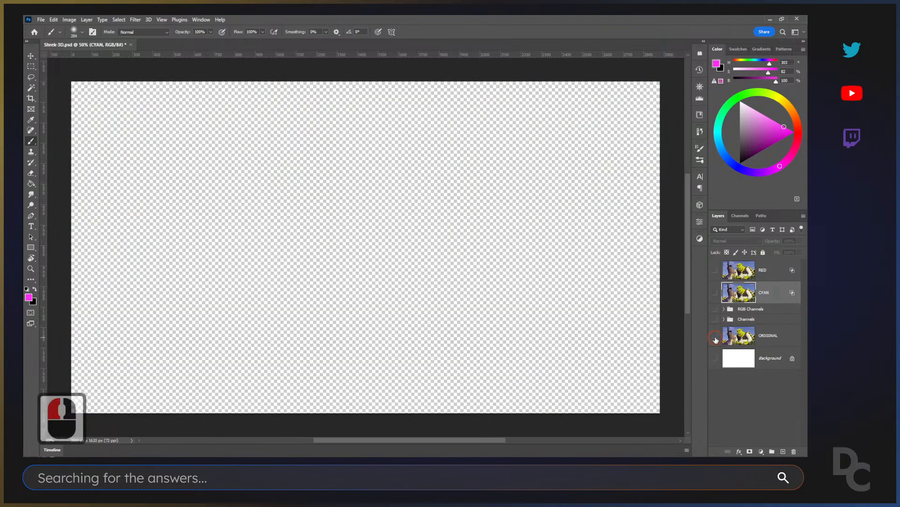
left_click(716, 336)
left_click(715, 337)
left_click(715, 359)
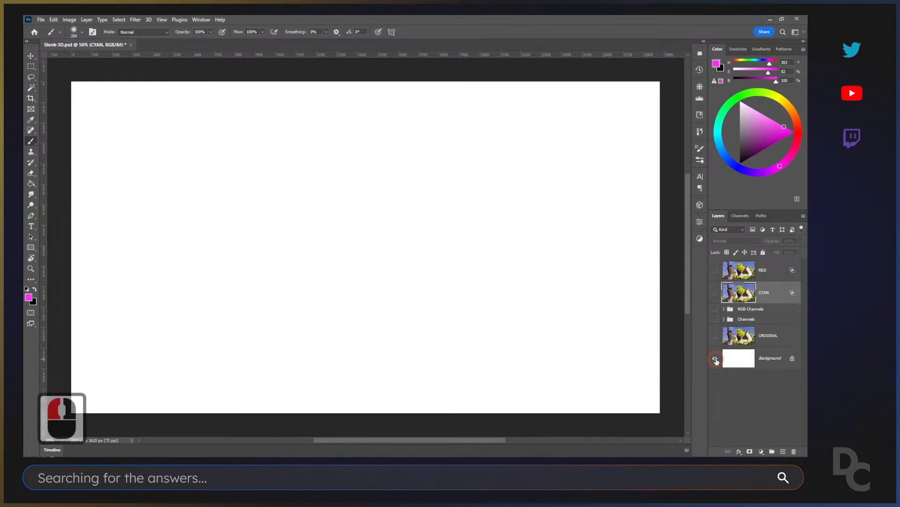
Hide the Background layer and show the ORIGINAL, RED and CYAN layers.
left_click(715, 359)
left_click(715, 336)
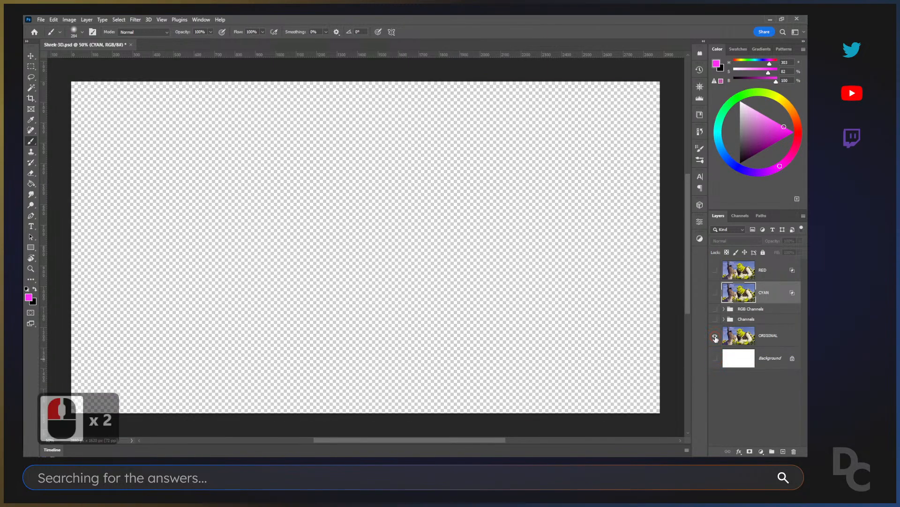
left_click(768, 337)
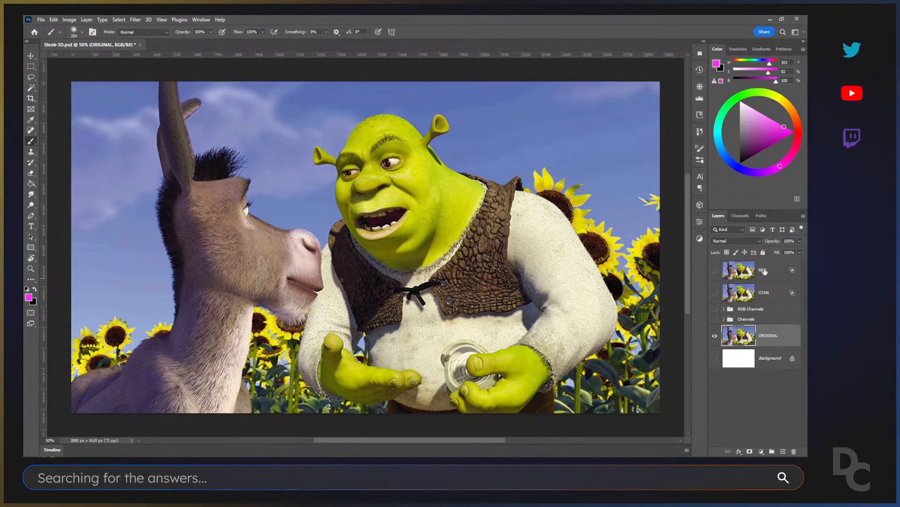
left_click(715, 272)
left_click(715, 294)
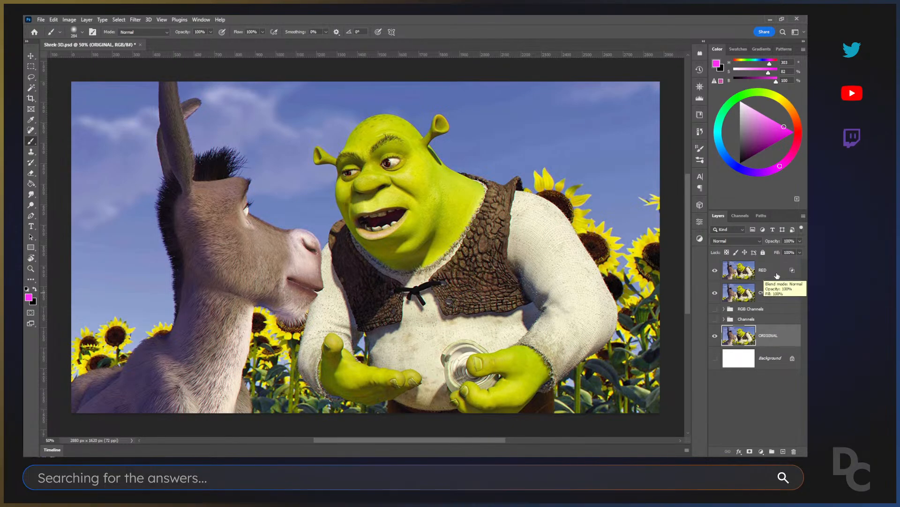
Lower the RED layer's opacity to 25% in its blending options.
double_click(776, 276)
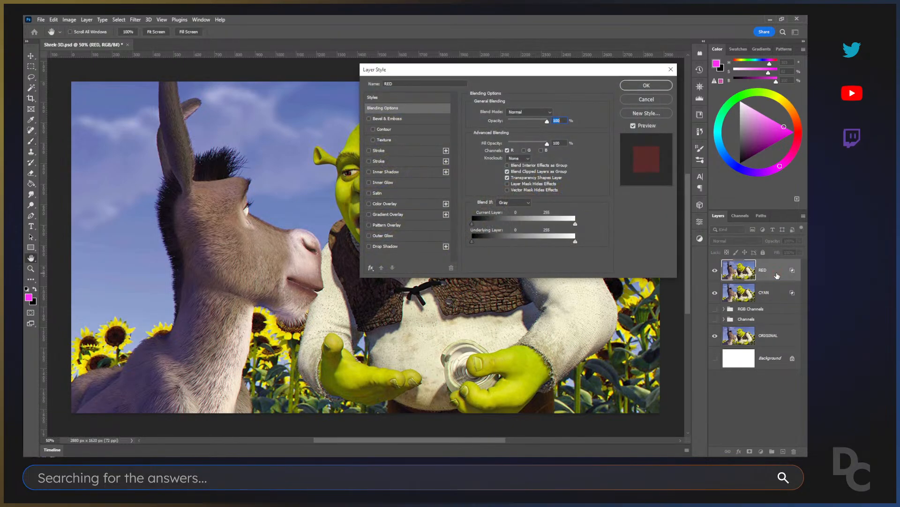
left_click_drag(595, 69, 415, 128)
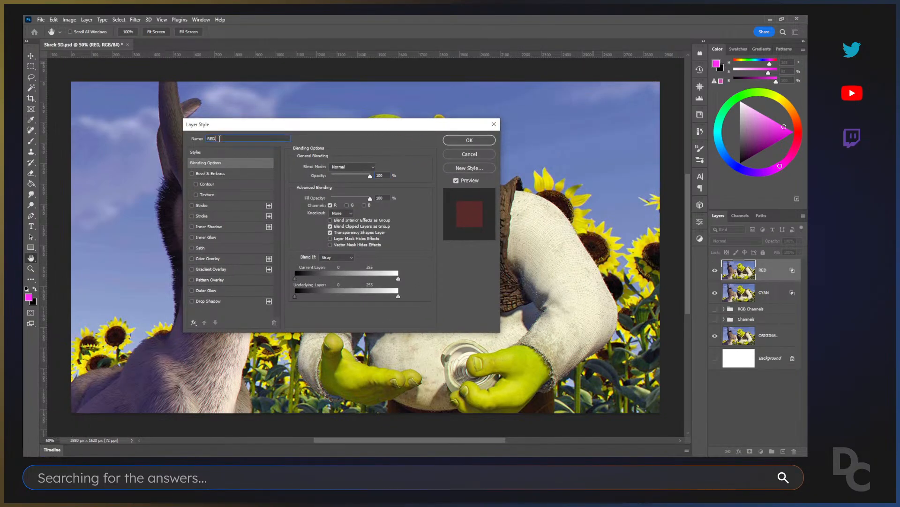
left_click(197, 139)
left_click_drag(289, 125, 327, 112)
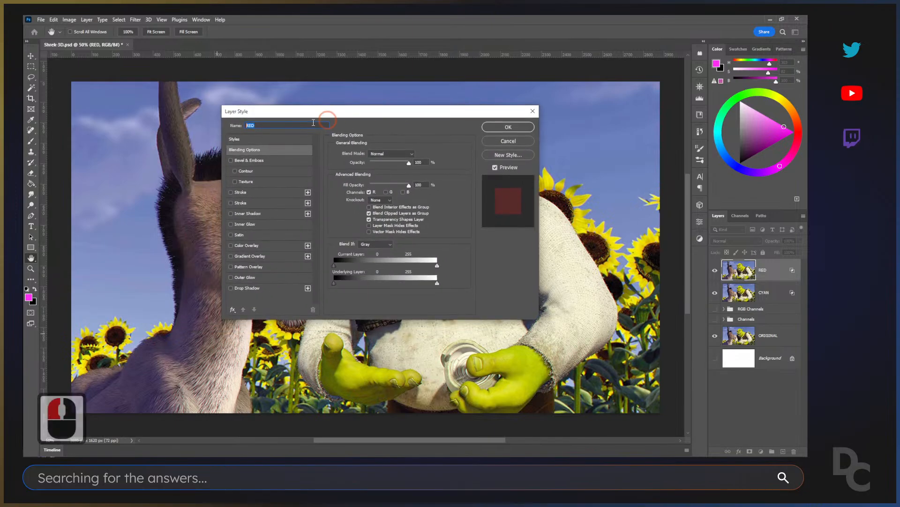
left_click(246, 150)
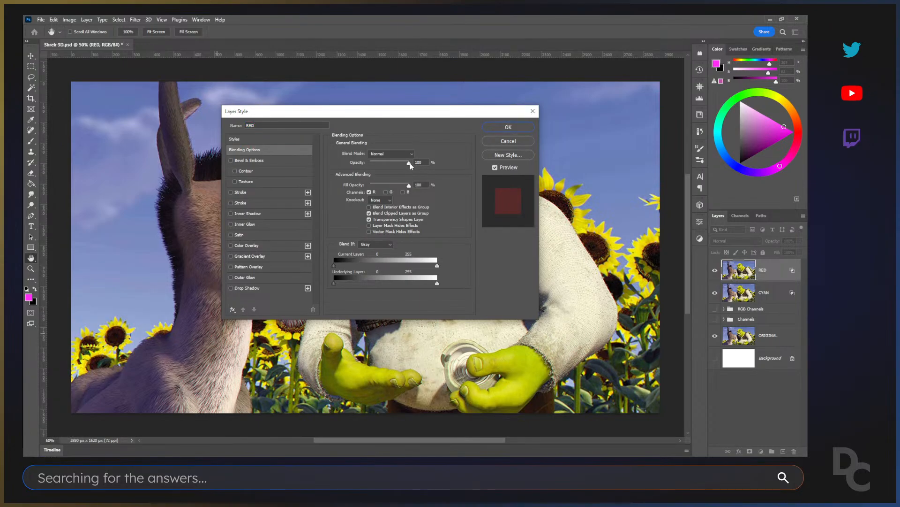
left_click_drag(410, 162, 379, 165)
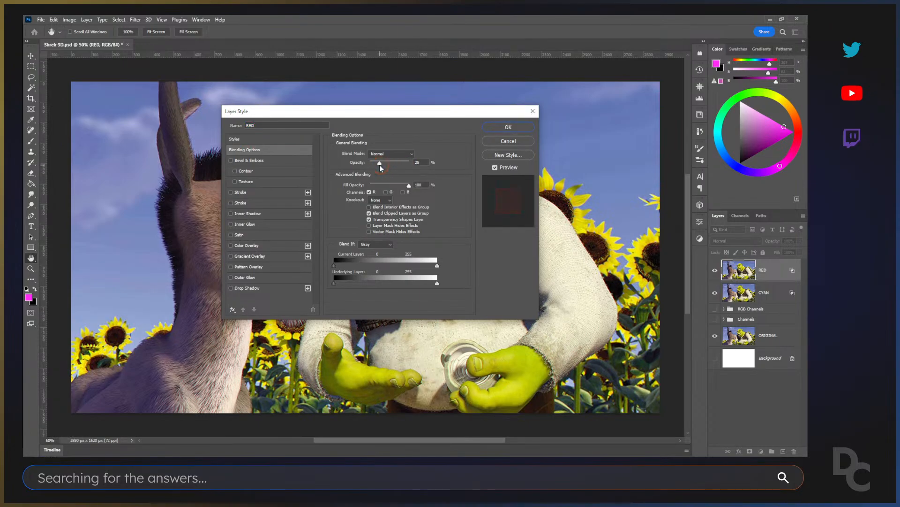
left_click(508, 127)
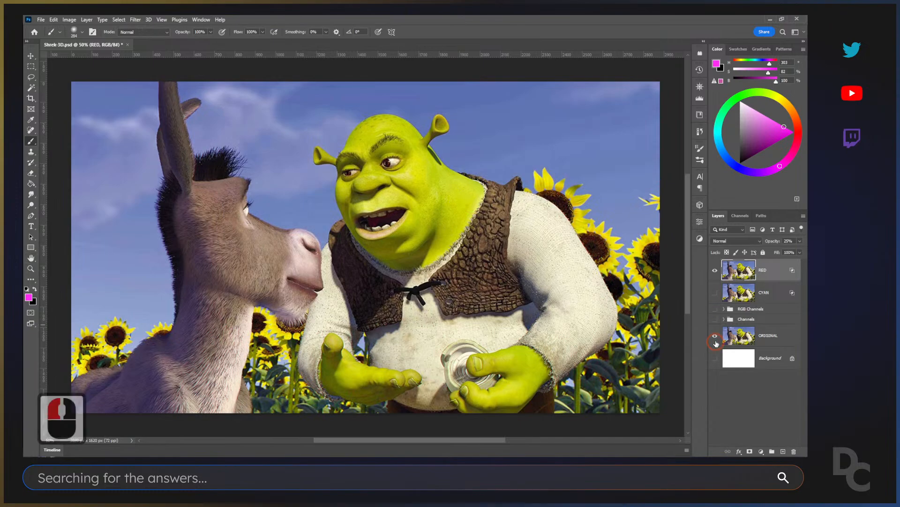
Isolate the ORIGINAL layer to try lower opacities, return it to 100%, and show the RED and CYAN layers again.
left_click_drag(715, 271, 715, 289)
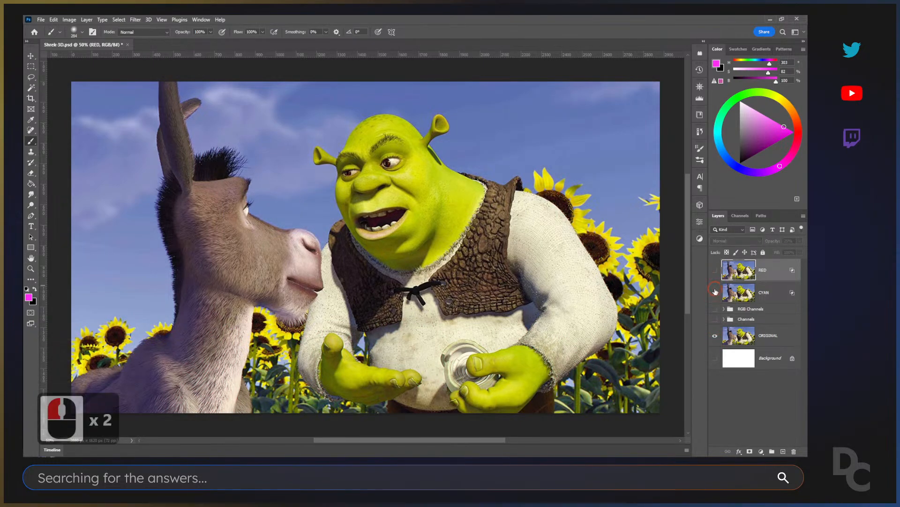
left_click(778, 337)
double_click(794, 339)
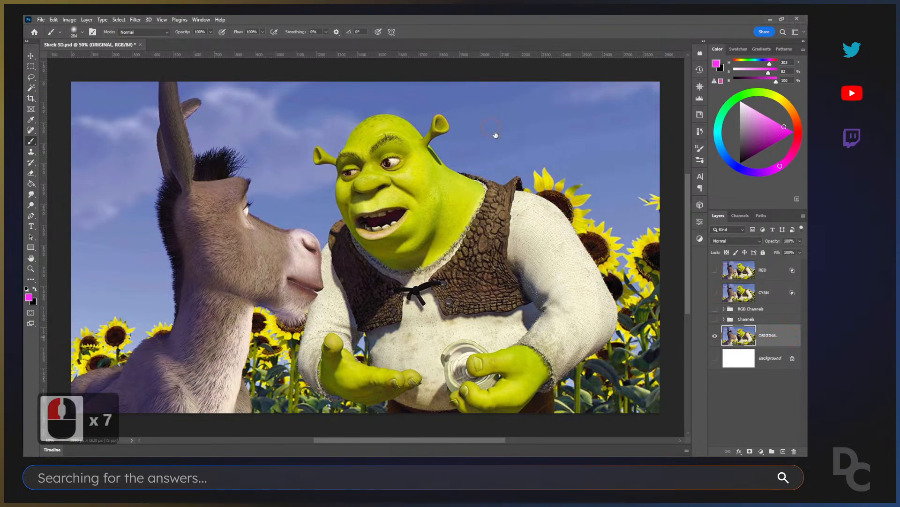
left_click(383, 162)
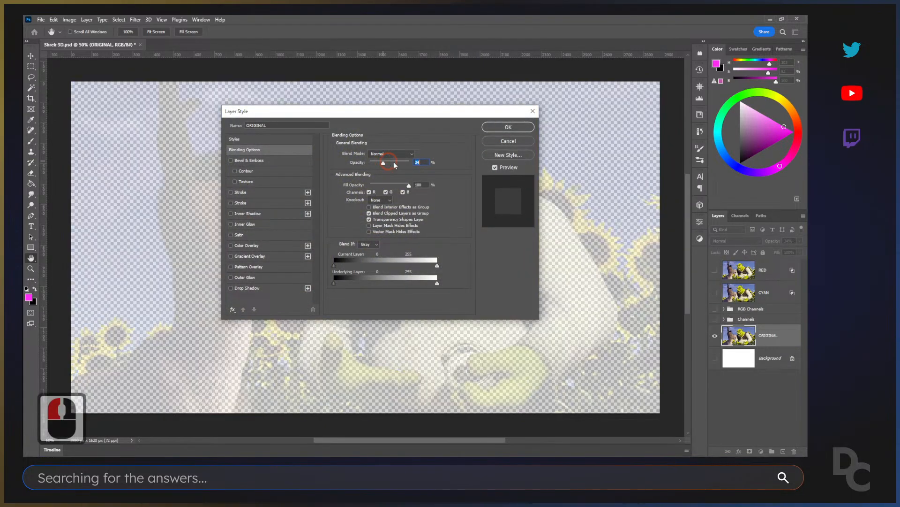
left_click(396, 161)
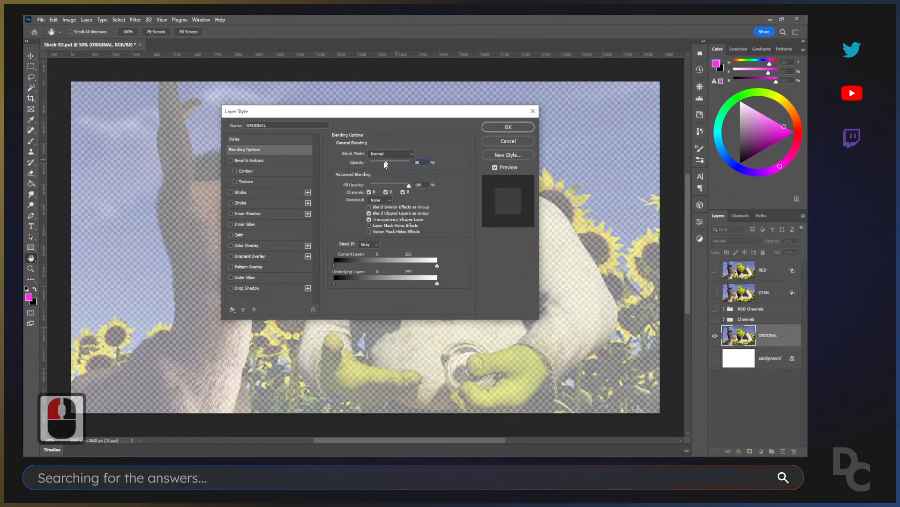
left_click(376, 162)
left_click(396, 163)
left_click_drag(404, 165, 410, 164)
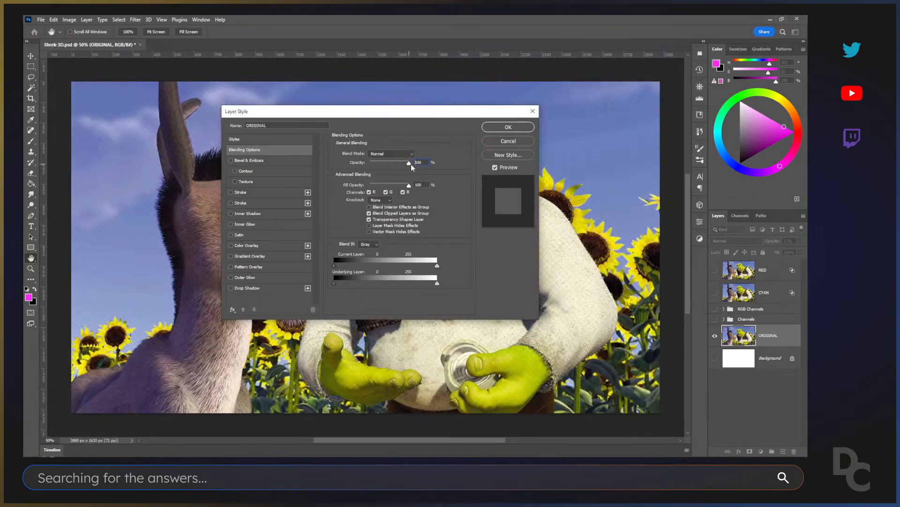
left_click(521, 131)
left_click(714, 271)
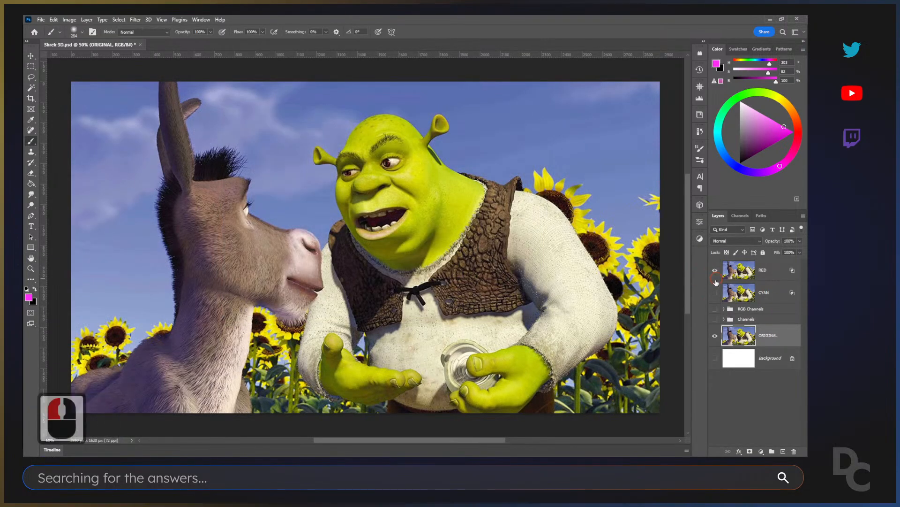
left_click(714, 292)
Try enabling the G and B channels in the RED layer's blending options, and turn both off again.
double_click(779, 273)
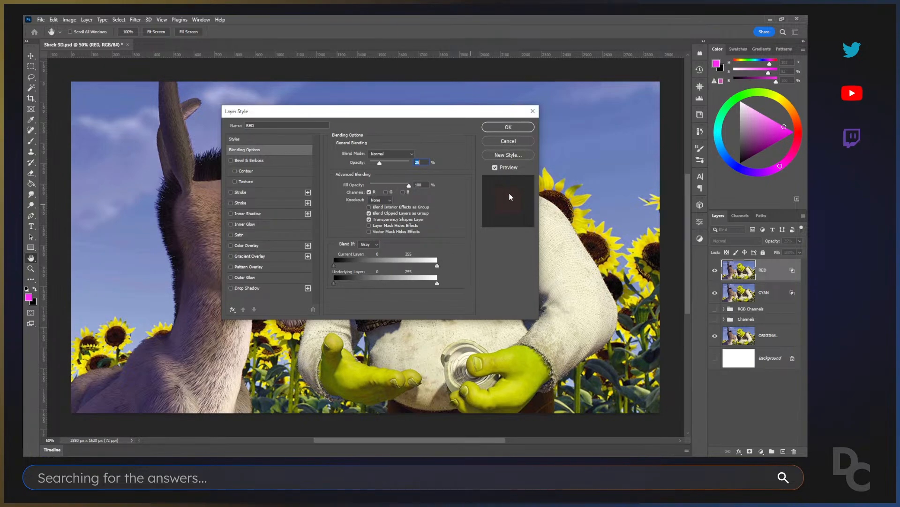
left_click(386, 192)
left_click(403, 191)
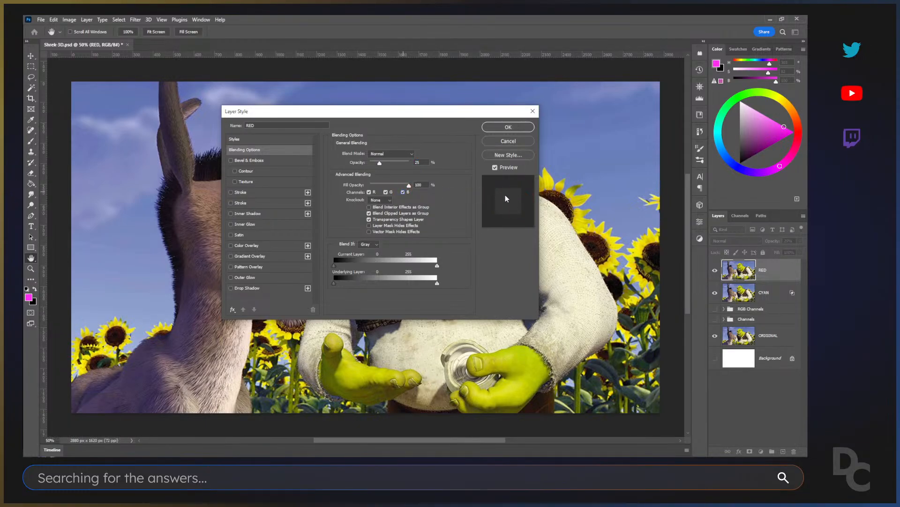
left_click(403, 192)
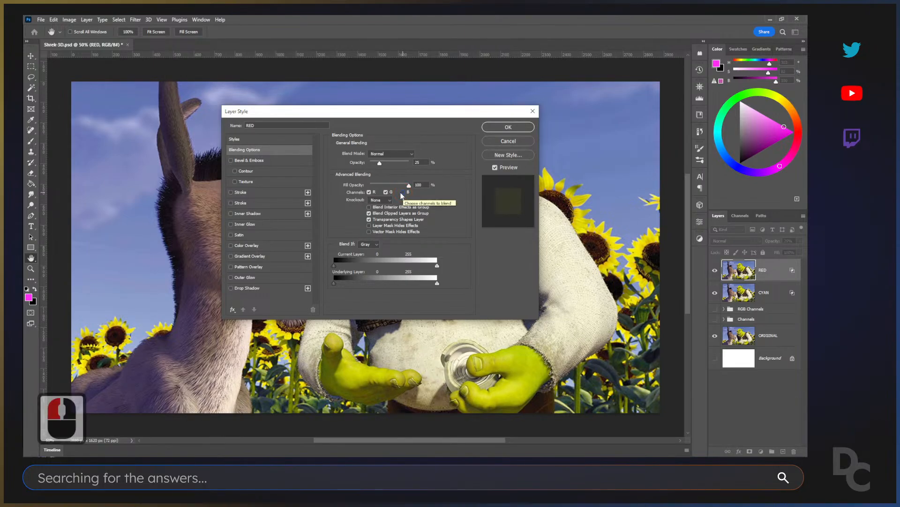
left_click(387, 191)
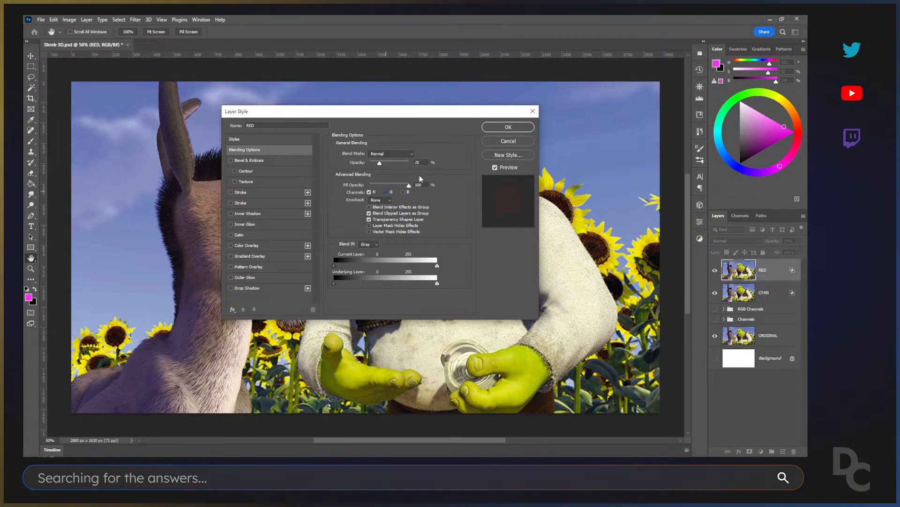
Set the RED layer's opacity to 100% and leave only its R channel enabled for blending.
left_click(387, 191)
left_click(404, 193)
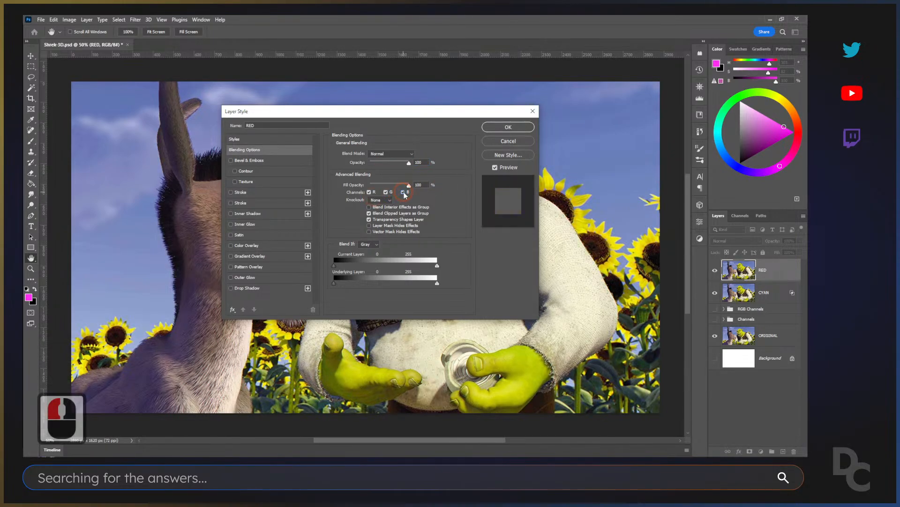
left_click(404, 192)
left_click(386, 192)
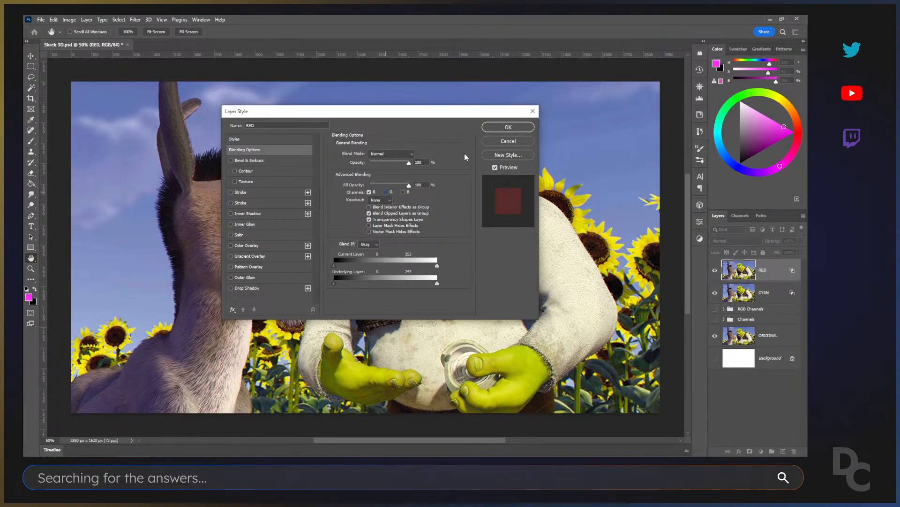
left_click(519, 128)
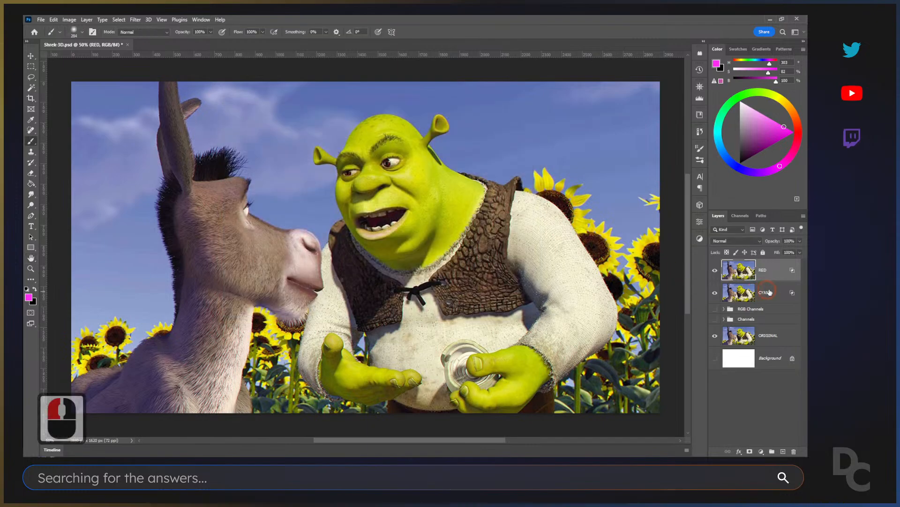
Try enabling the R channel in the CYAN layer's blending options, and turn it off again.
left_click(777, 291)
double_click(778, 292)
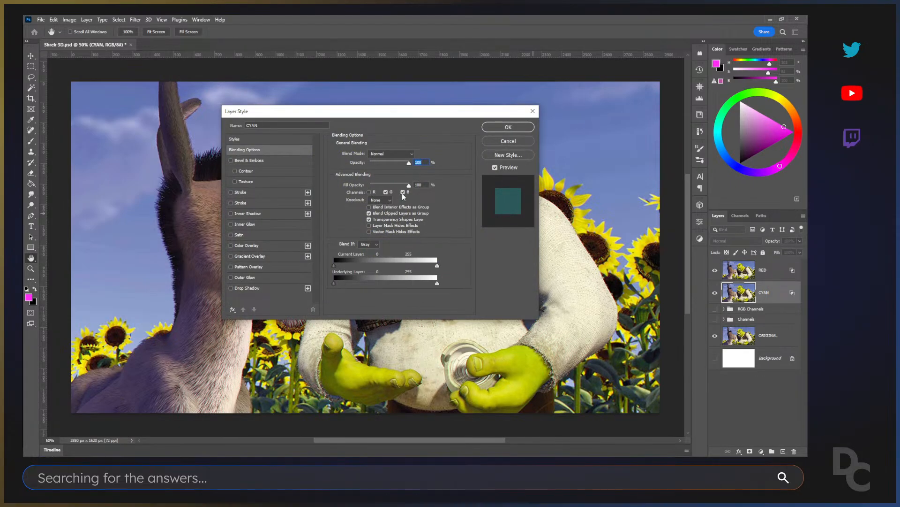
left_click(370, 193)
left_click(370, 193)
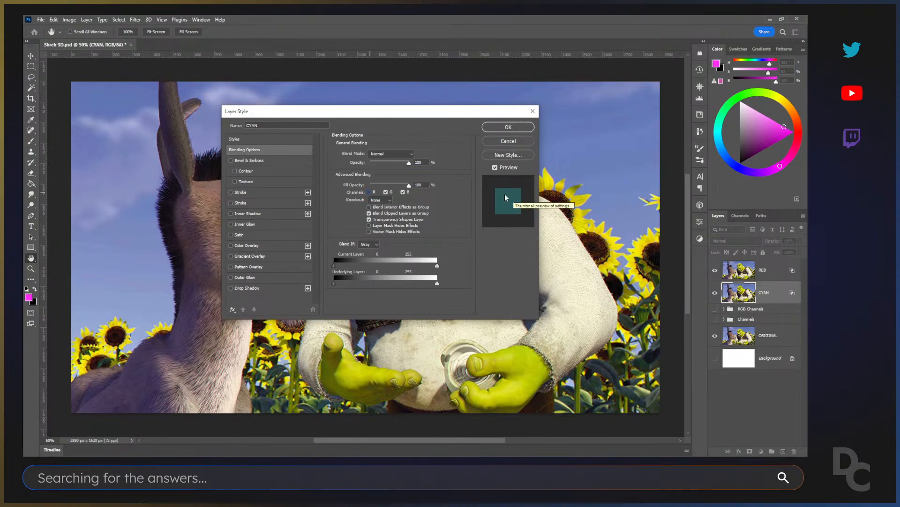
left_click(519, 125)
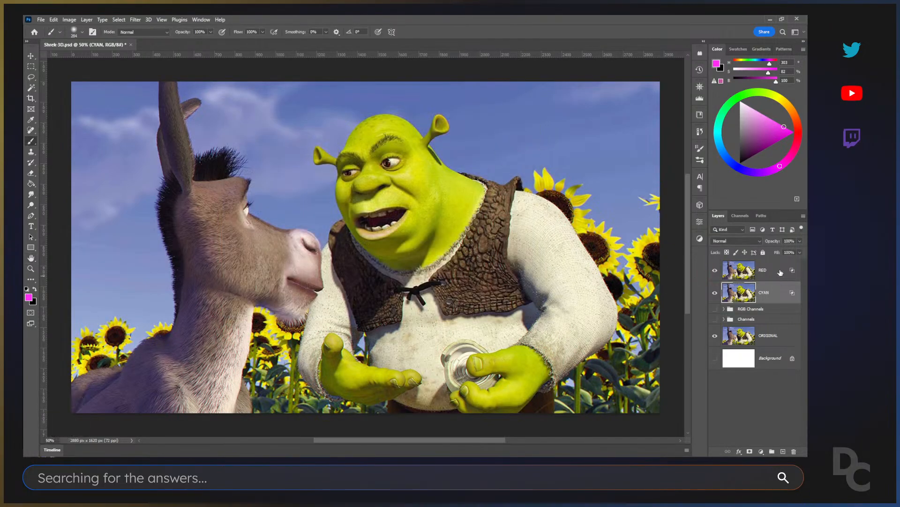
Offset the image with the Move tool, shifting the RED layer slightly left and the CYAN layer slightly right and down.
left_click(775, 272)
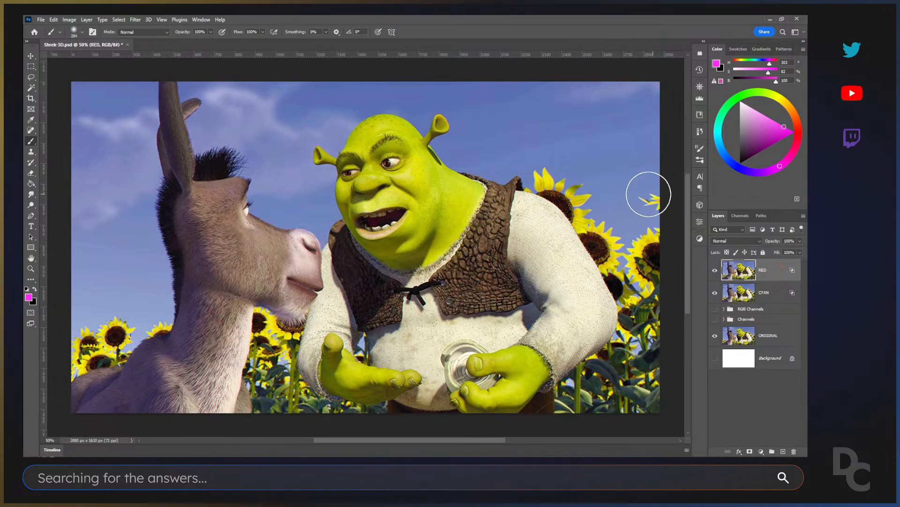
key("v")
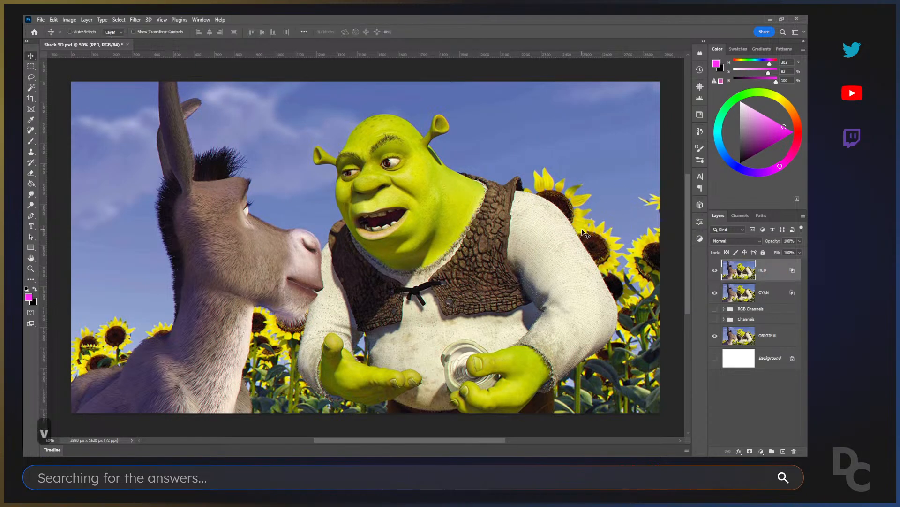
left_click_drag(583, 233, 580, 233)
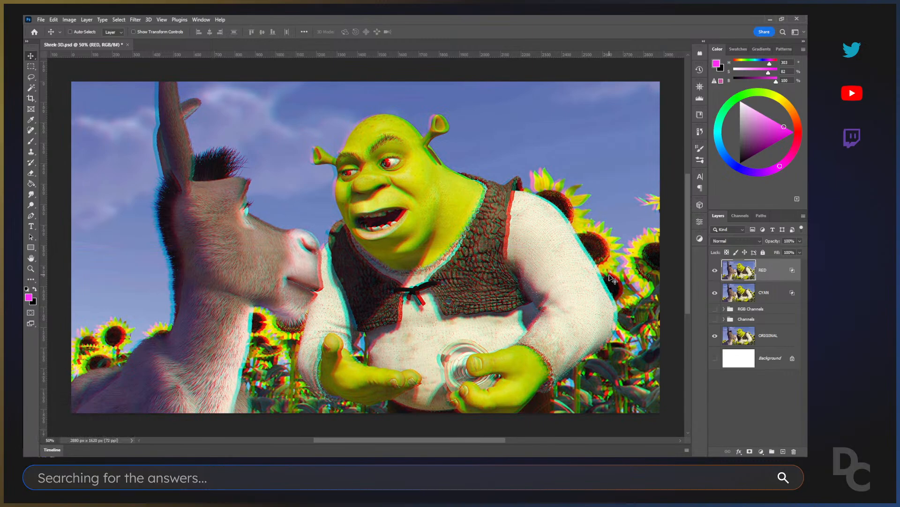
left_click_drag(477, 255, 481, 261)
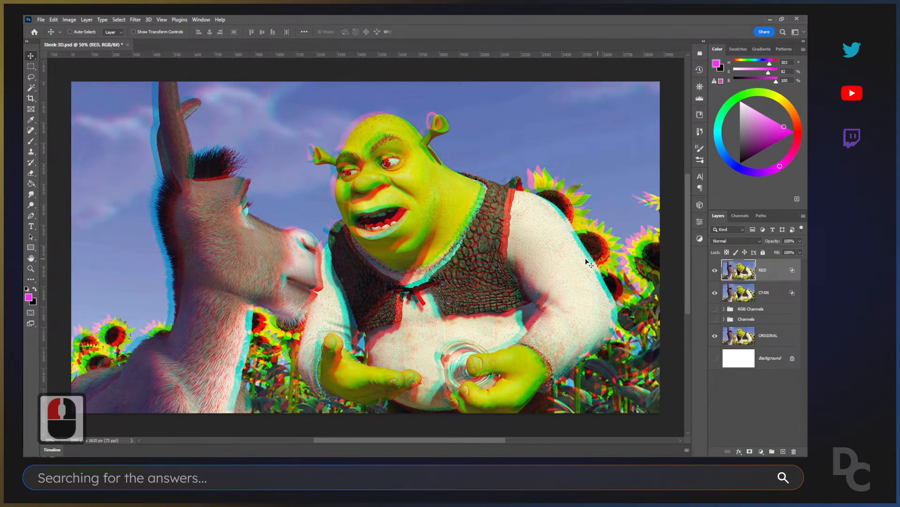
left_click(757, 298)
left_click_drag(585, 279, 587, 280)
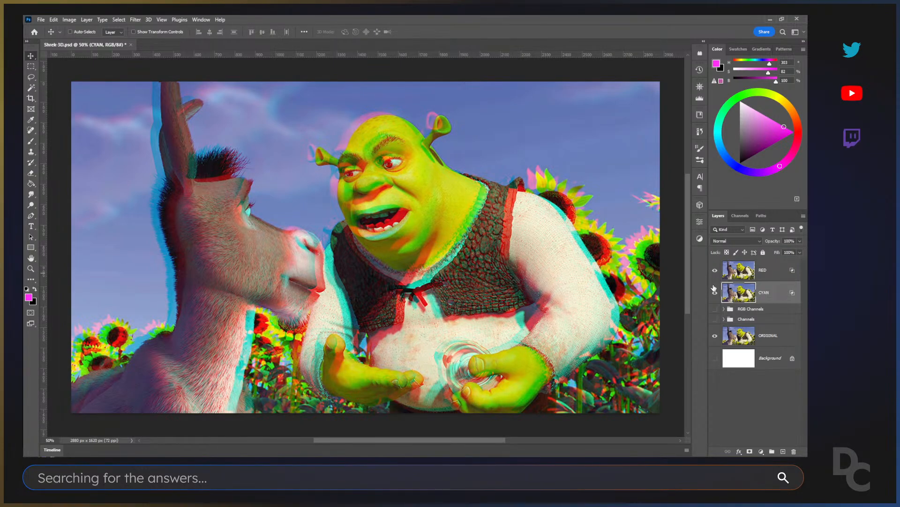
Hide the CYAN and RED layers and show the RGB Channels group.
left_click(714, 293)
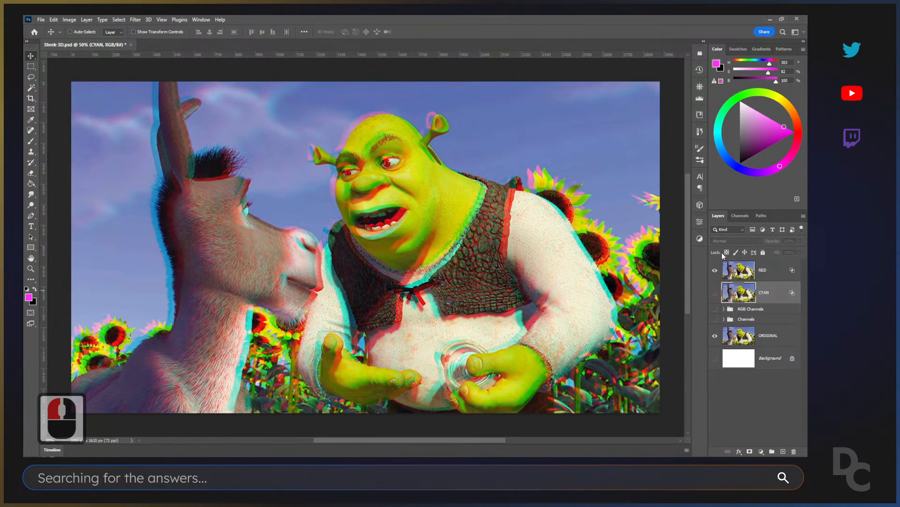
left_click(716, 271)
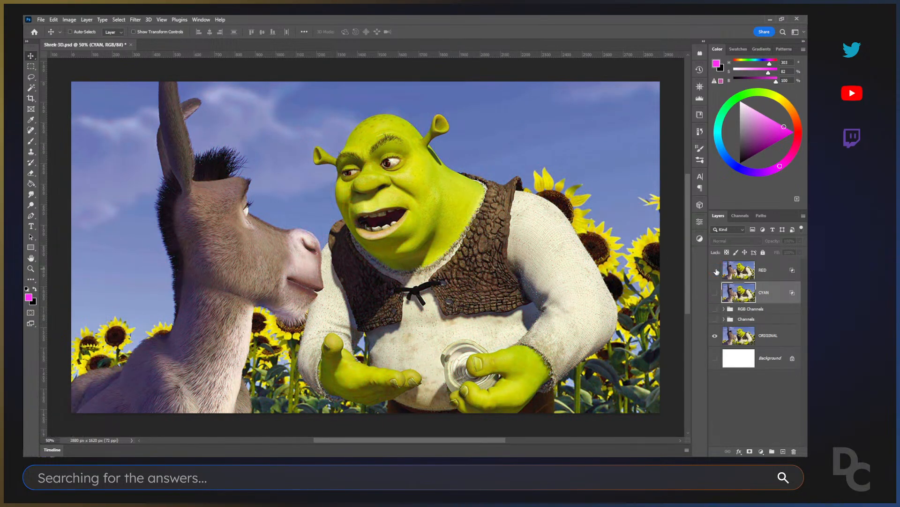
left_click(715, 271)
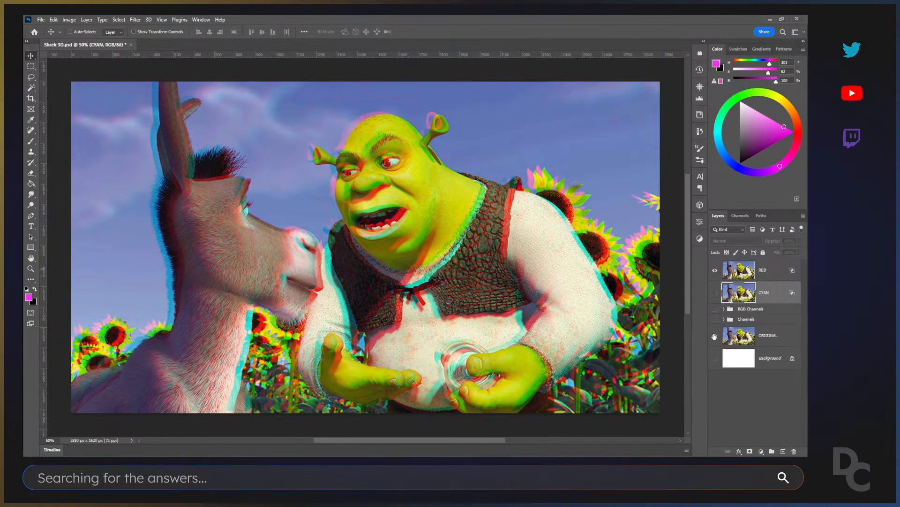
left_click(715, 271)
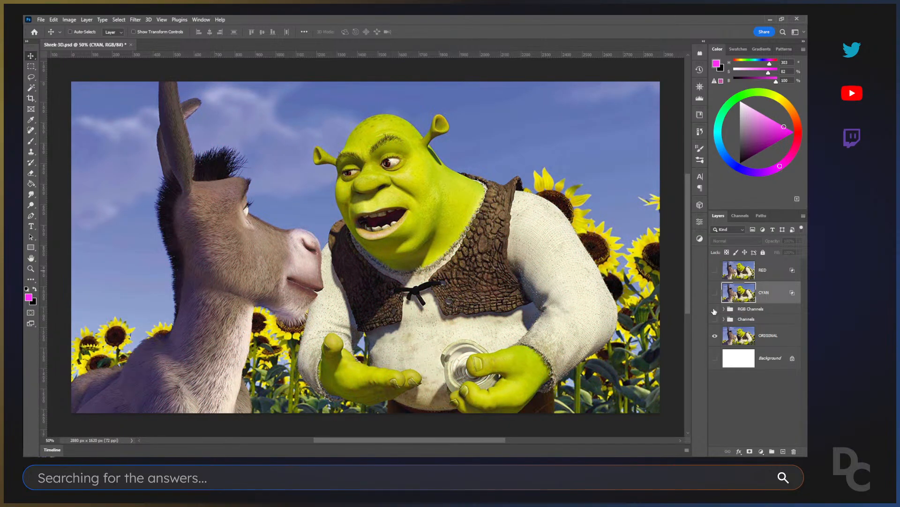
left_click(715, 309)
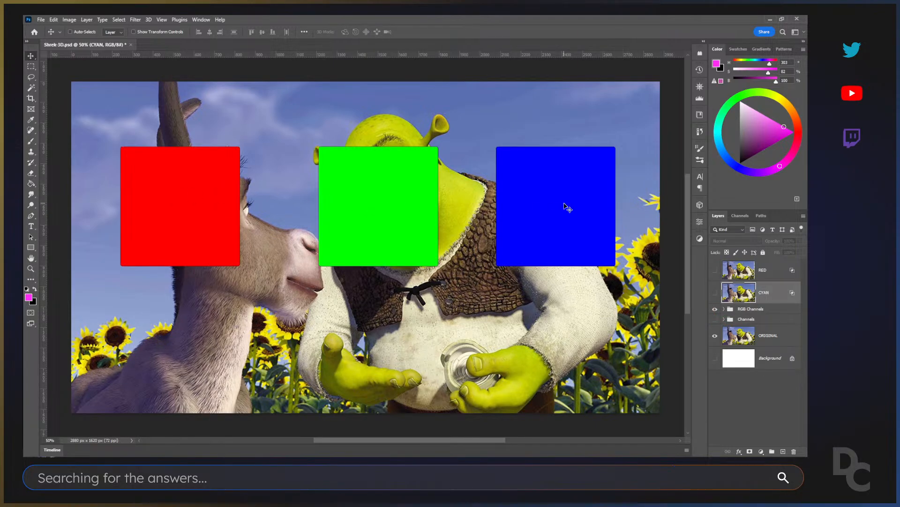
Isolate the Blue channel to examine the three coloured squares, and restore the full RGB composite.
left_click(740, 217)
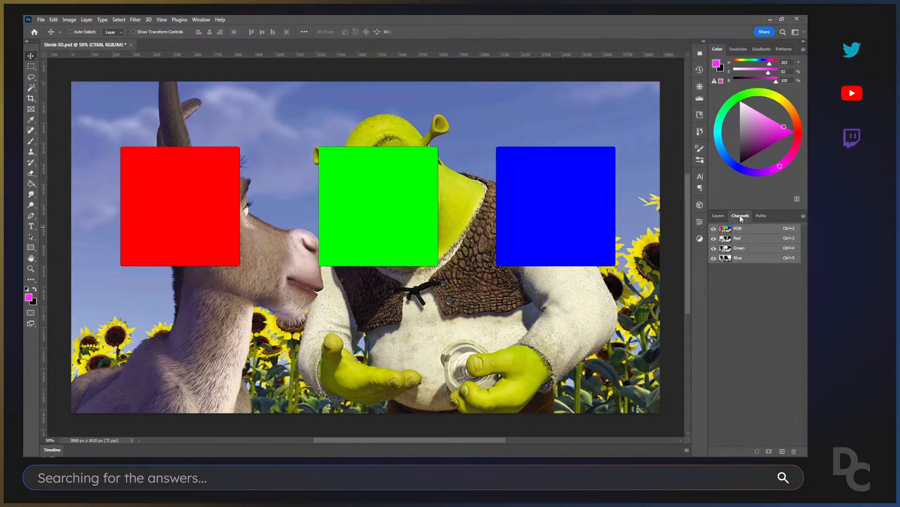
left_click(714, 239)
left_click(714, 248)
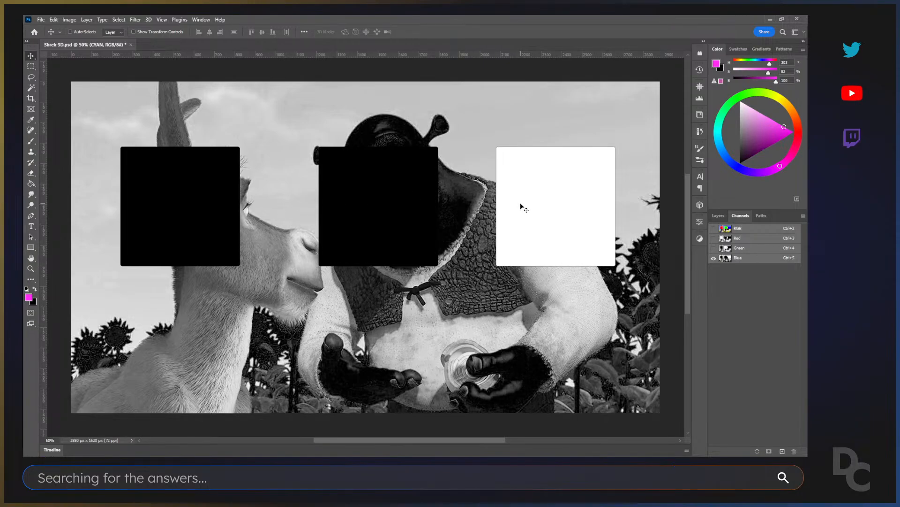
left_click(714, 229)
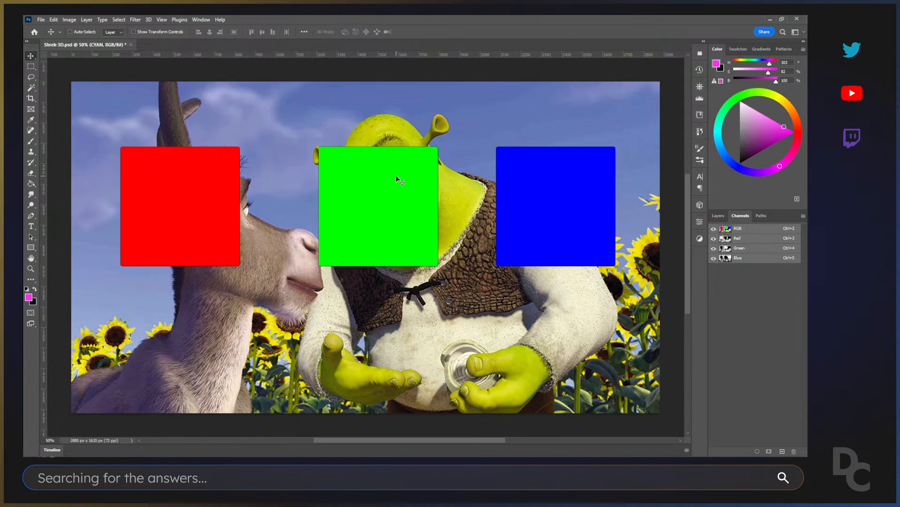
View the Blue, Green and Red channels one at a time, and bring back the RGB composite.
left_click(714, 238)
left_click(714, 248)
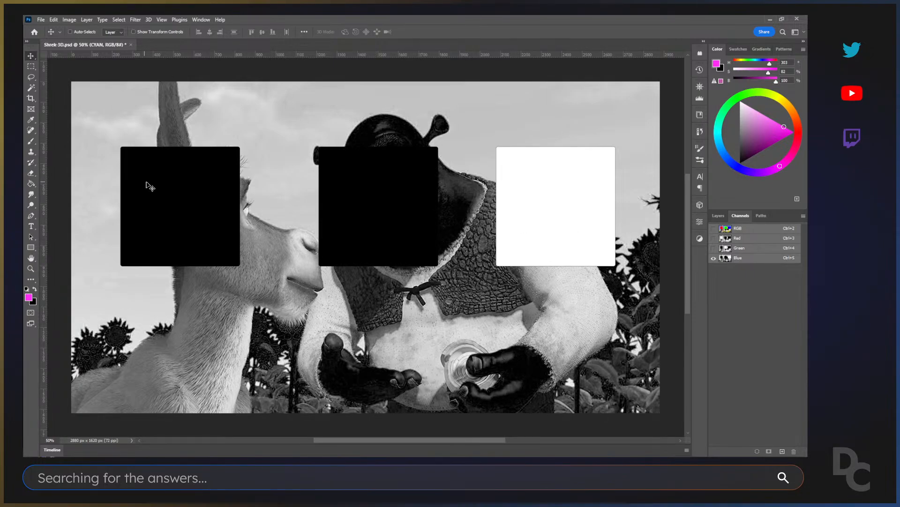
left_click(714, 259)
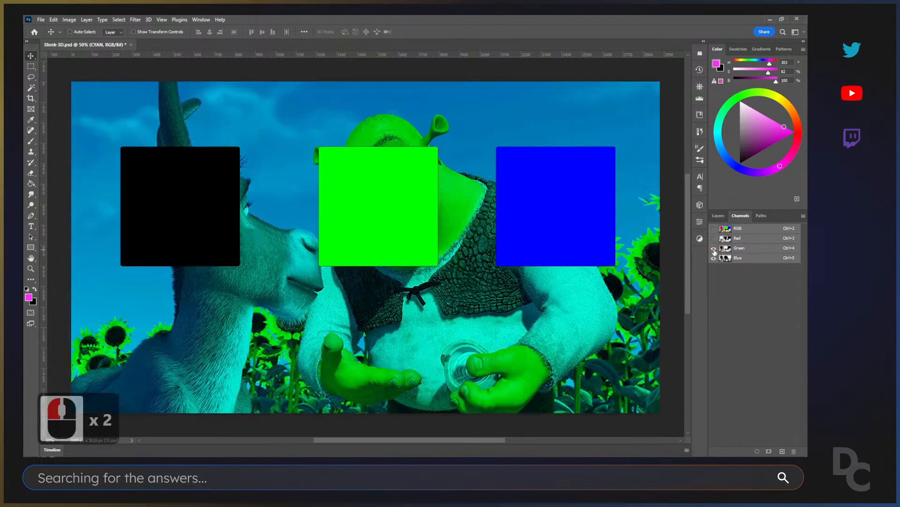
left_click(714, 248)
left_click(714, 259)
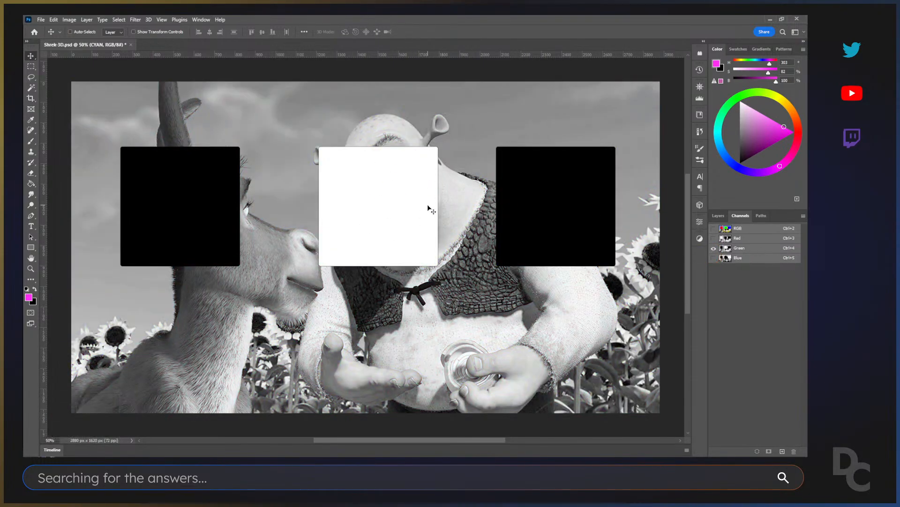
left_click(713, 238)
left_click(713, 249)
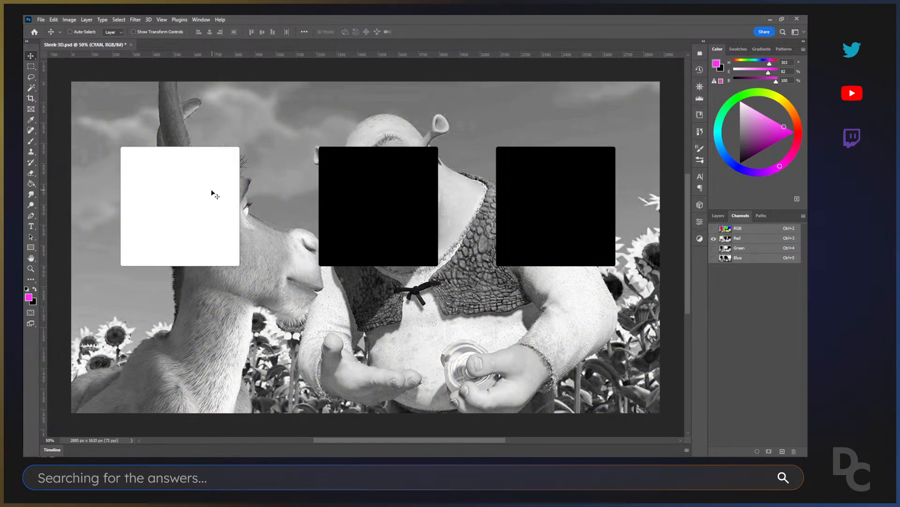
left_click(715, 229)
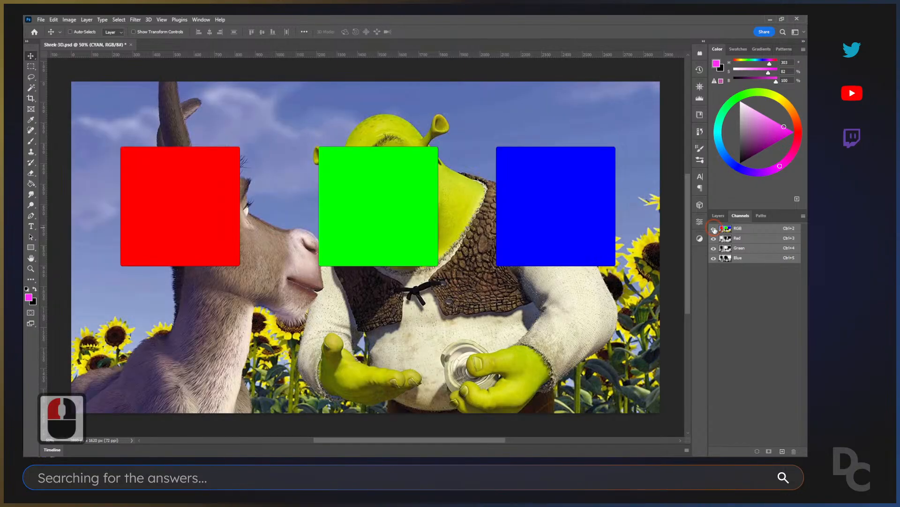
Show the RED layer and hide the RGB Channels group.
left_click(718, 216)
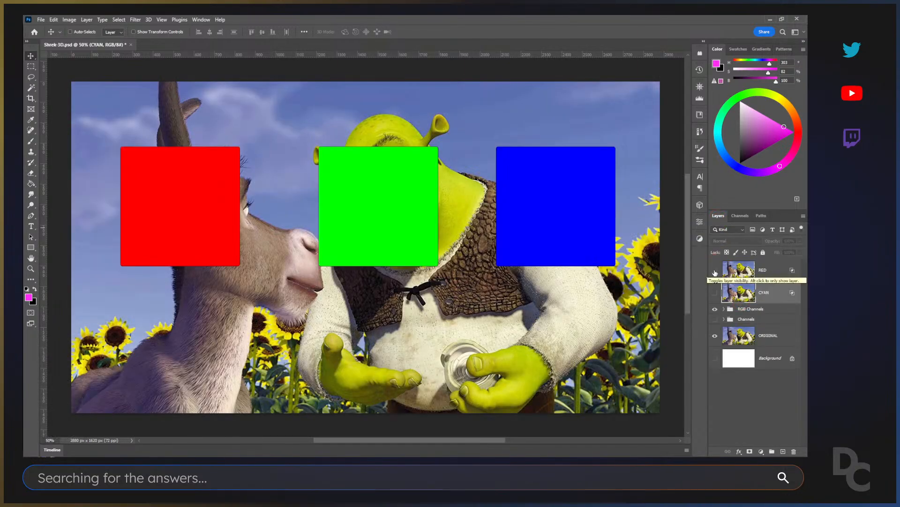
left_click(714, 270)
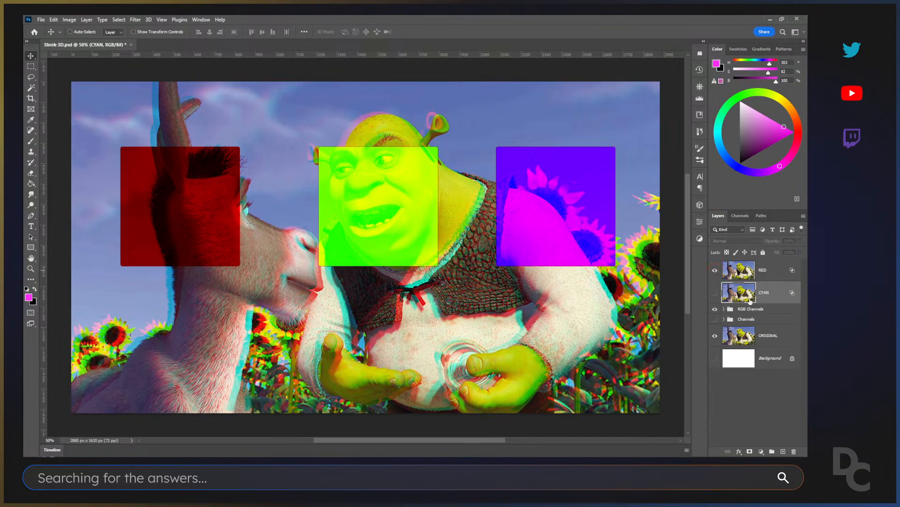
left_click(715, 310)
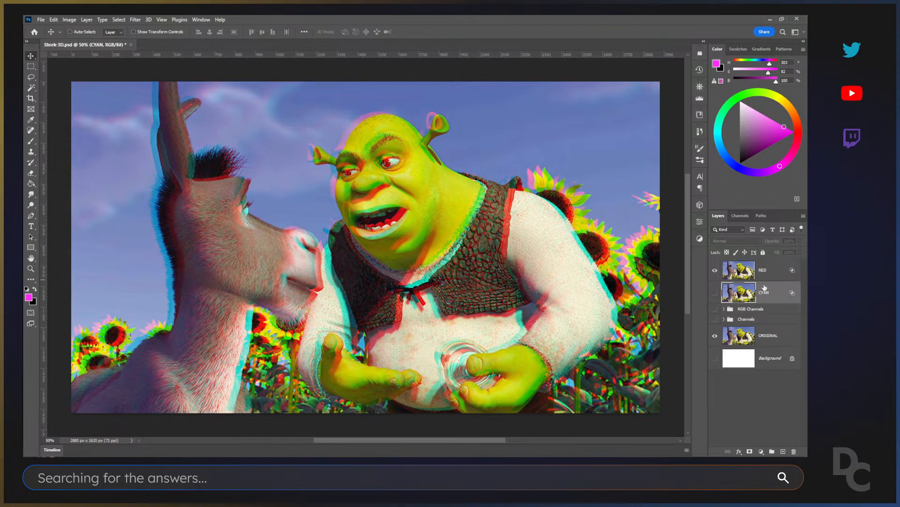
Delete the CYAN layer from the document.
left_click(779, 295)
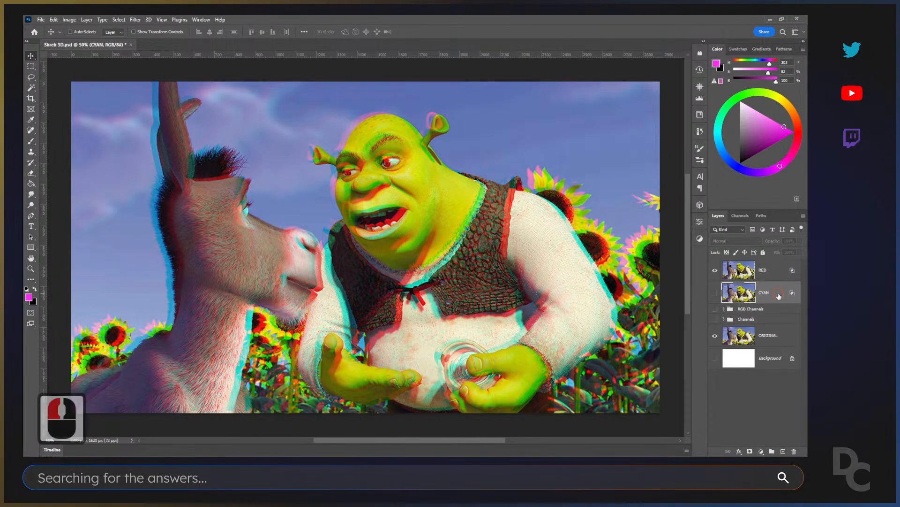
left_click(794, 451)
left_click(376, 179)
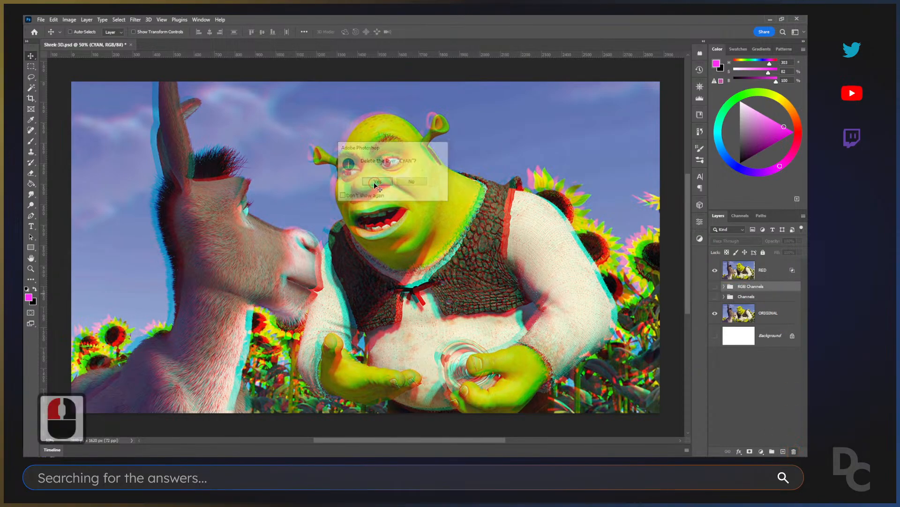
Nudge the RED layer slightly, and check it on its own by hiding and reshowing the ORIGINAL layer.
left_click(770, 280)
left_click_drag(471, 233, 473, 235)
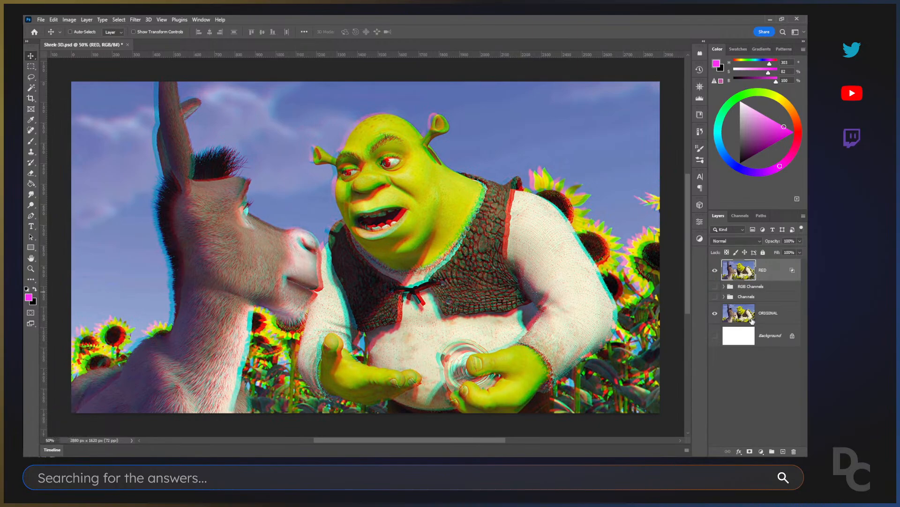
left_click(715, 316)
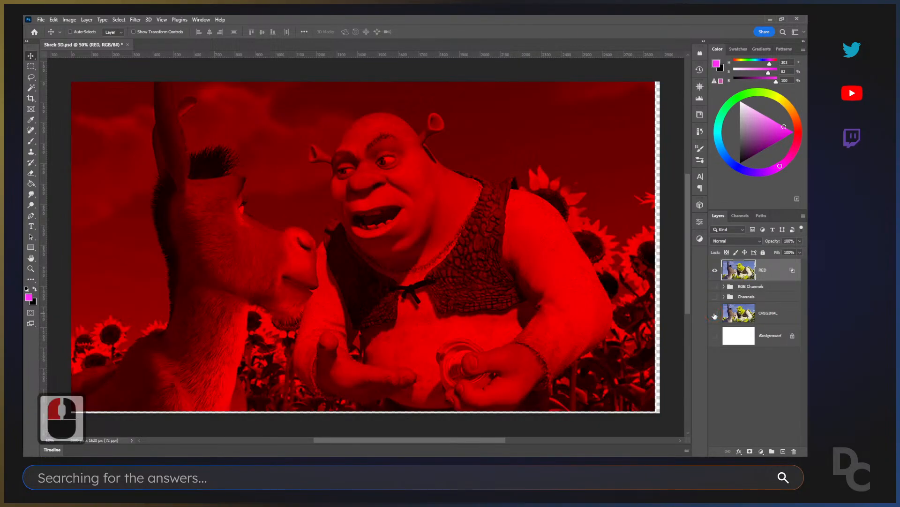
left_click(715, 316)
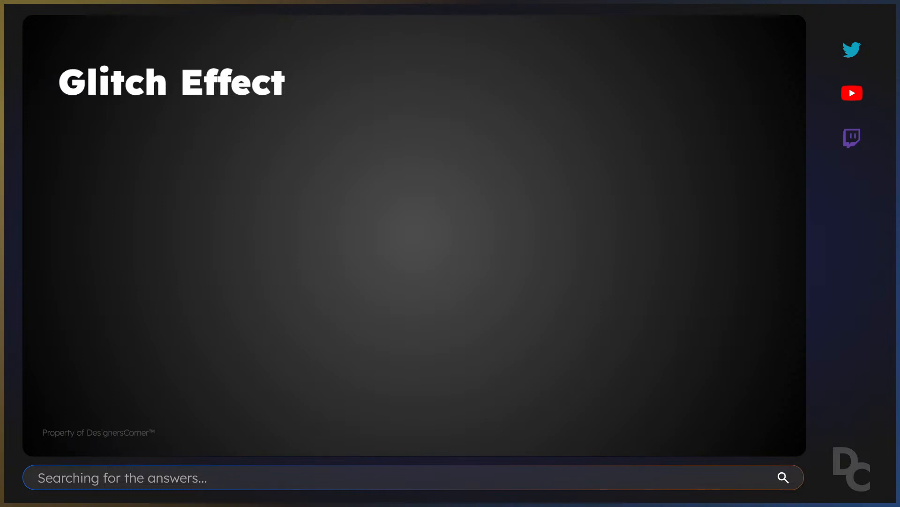
Duplicate the Background layer of Glitch.psd and hide the original Background layer.
key("ctrl+1")
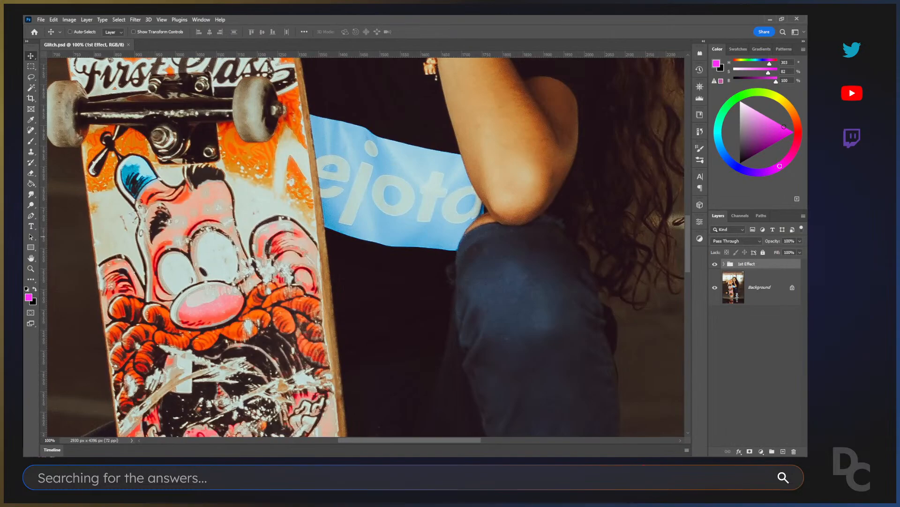
scroll(356, 244, "down", 3)
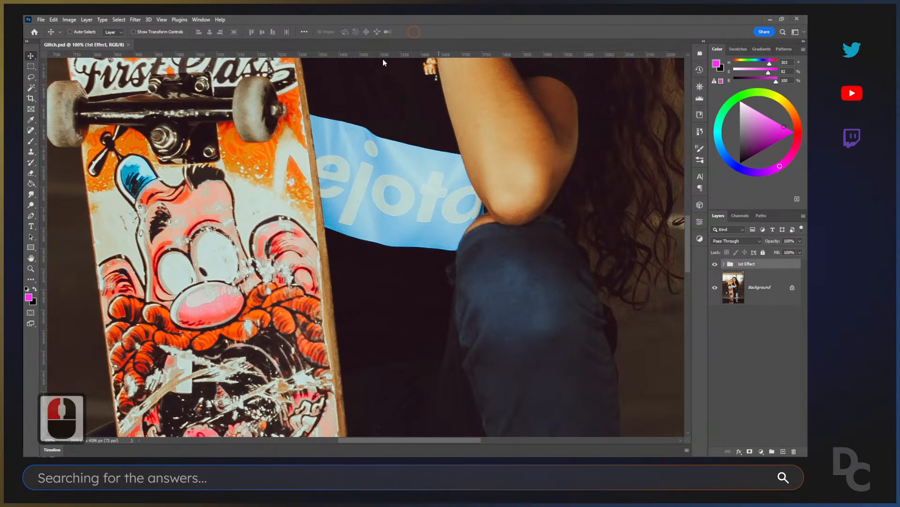
scroll(324, 226, "down", 5)
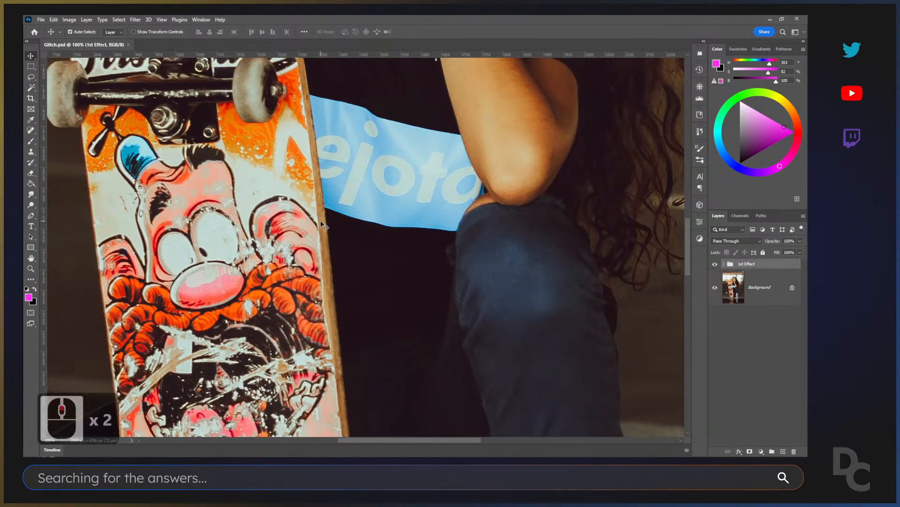
key("ctrl+minus")
key("ctrl+minus")
key("ctrl+minus")
key("ctrl+minus")
key("ctrl+minus")
key("ctrl+minus")
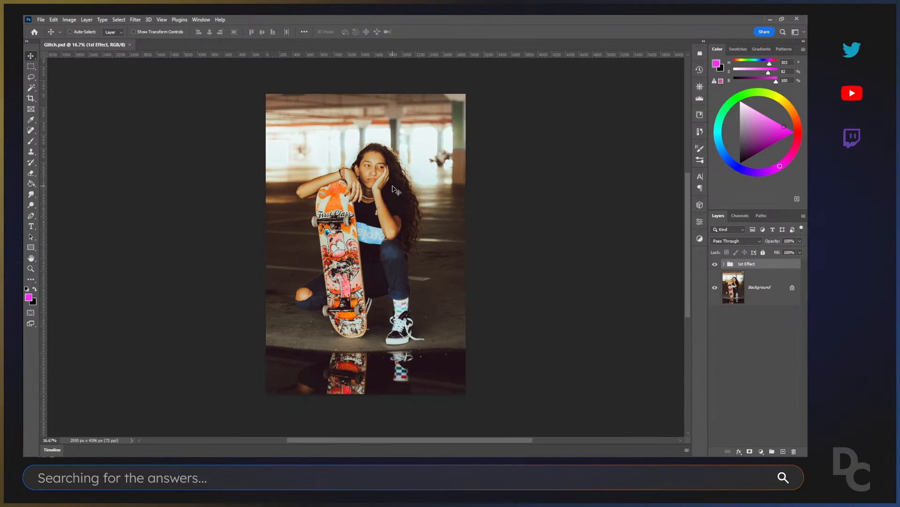
left_click(776, 292)
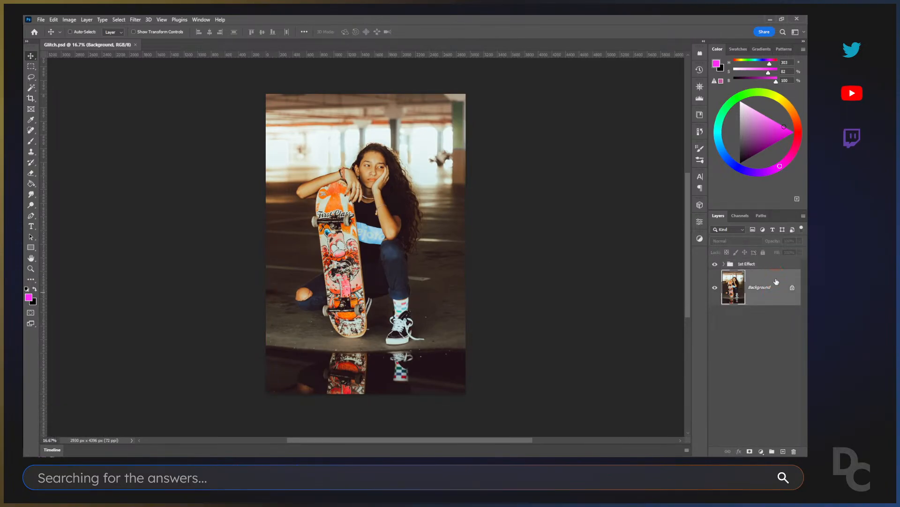
key("ctrl+j")
left_click(776, 281)
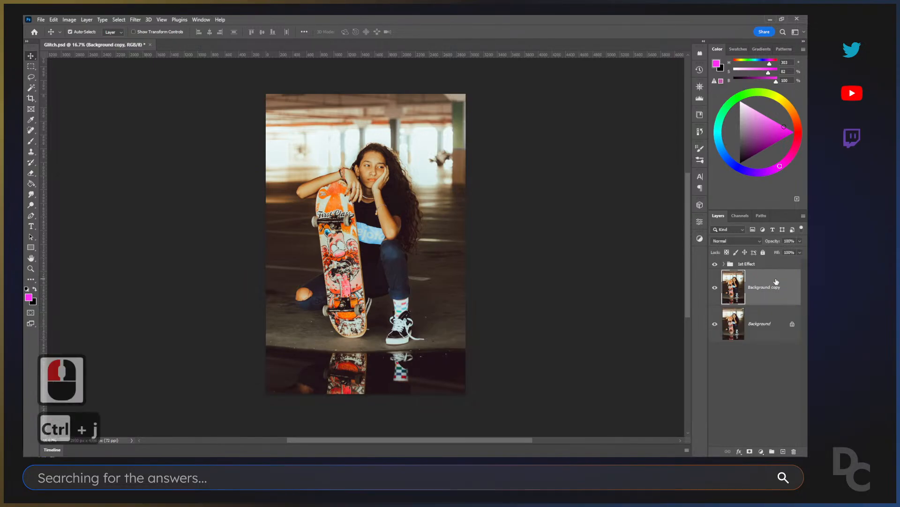
left_click(715, 323)
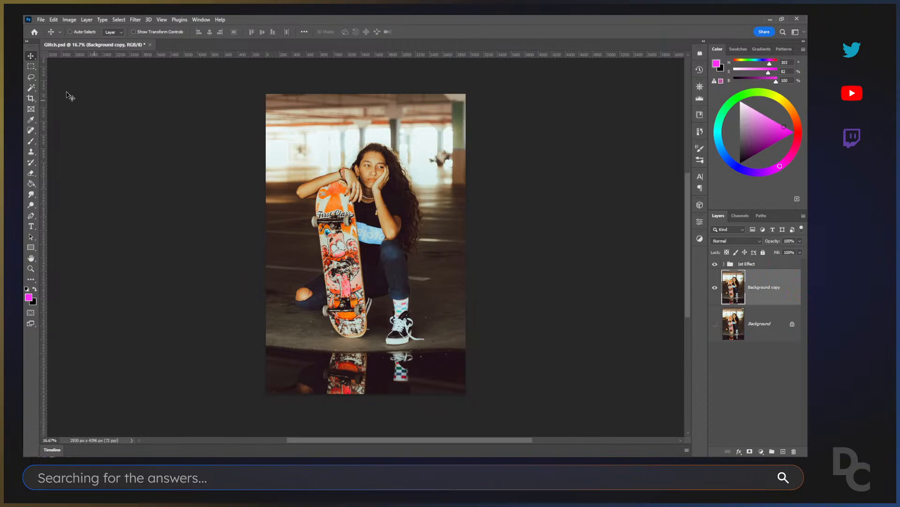
Select several full-width horizontal strips of varying height across the photo with the Rectangular Marquee tool.
left_click(31, 66)
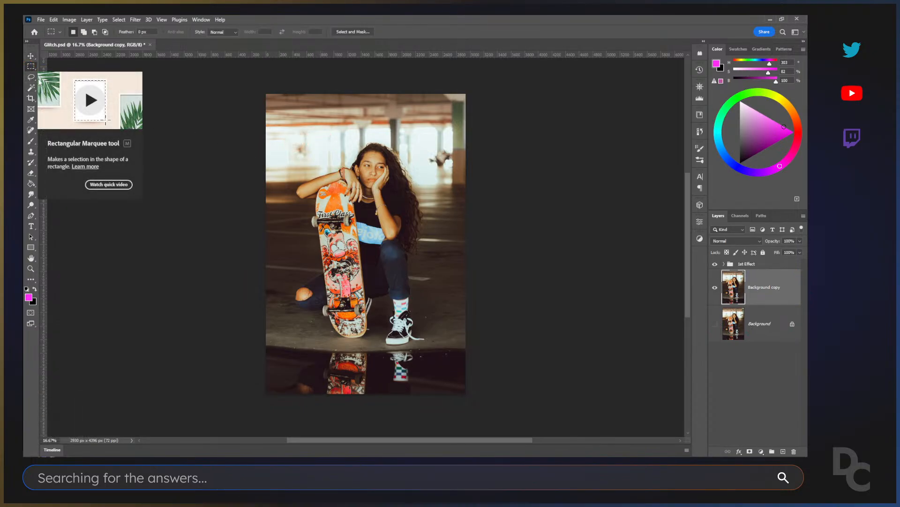
left_click_drag(263, 117, 472, 154)
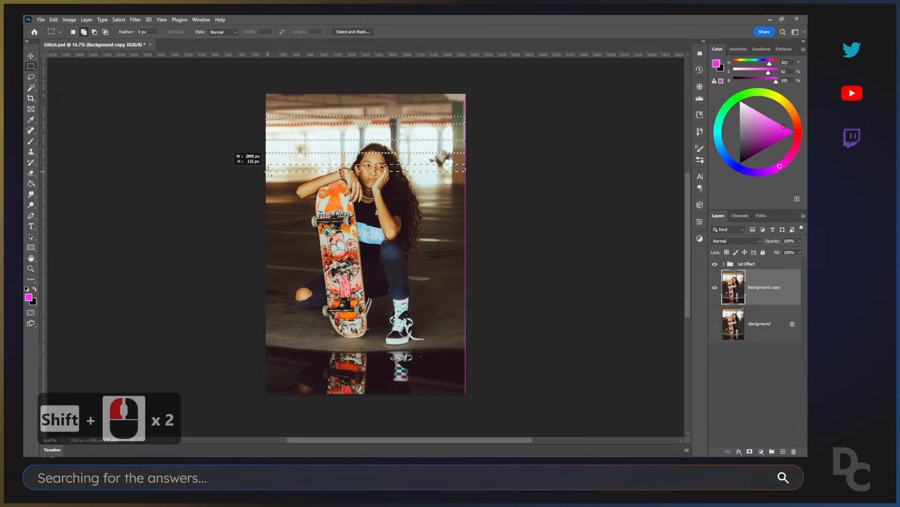
left_click_drag(265, 173, 265, 173)
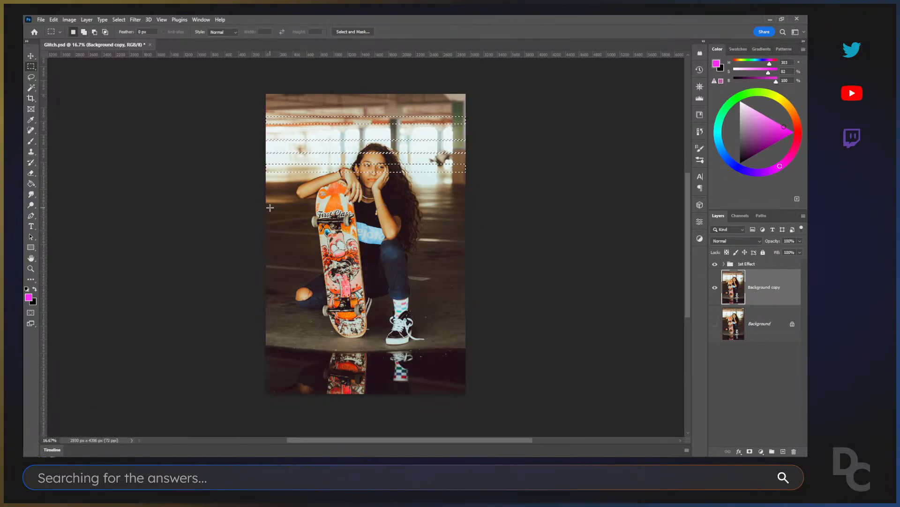
left_click_drag(266, 209, 252, 222)
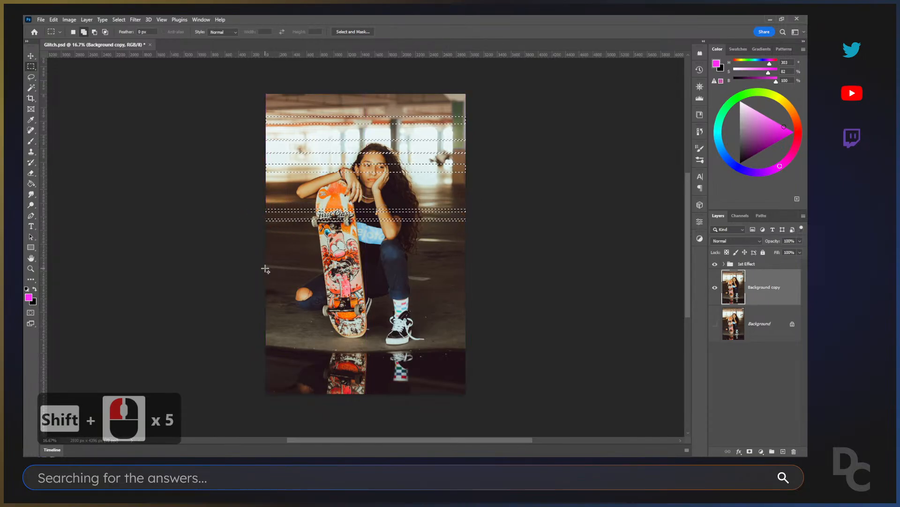
left_click_drag(263, 268, 486, 278)
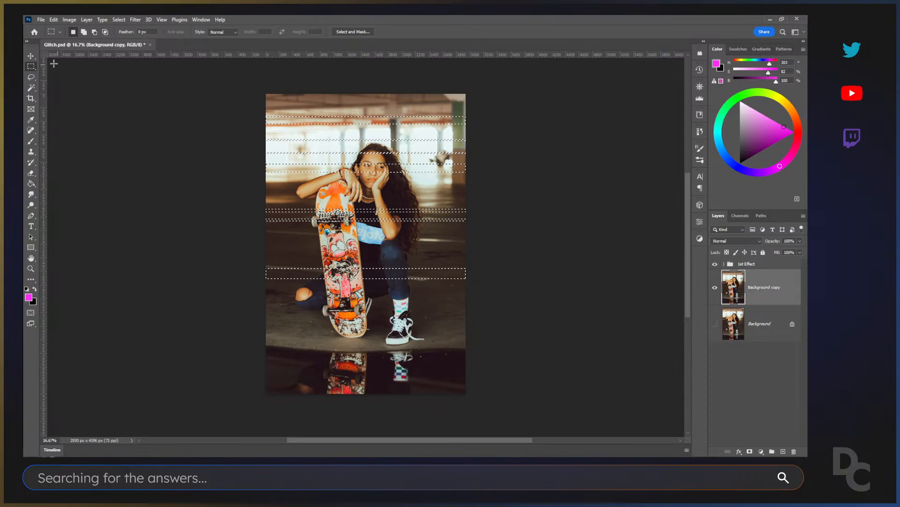
Shift the selected strips of the Background copy layer slightly to the right with the Move tool, and deselect.
left_click(30, 55)
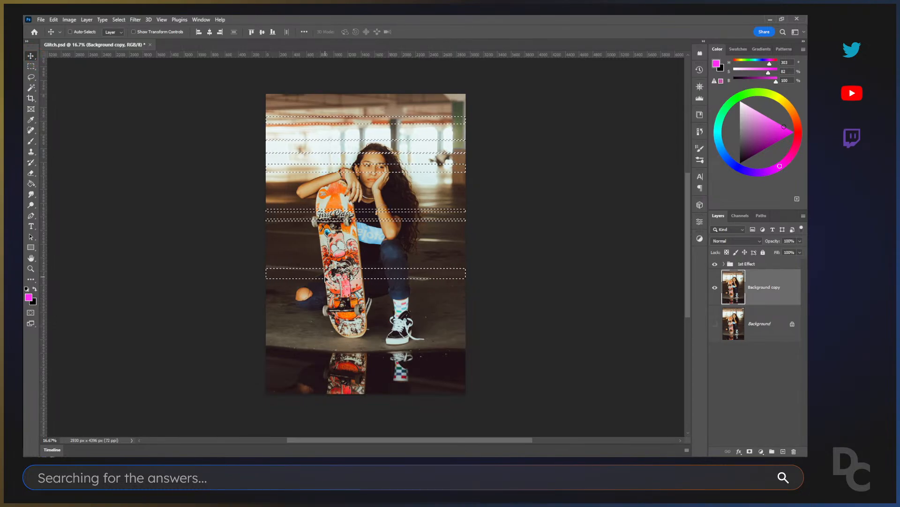
left_click(339, 143)
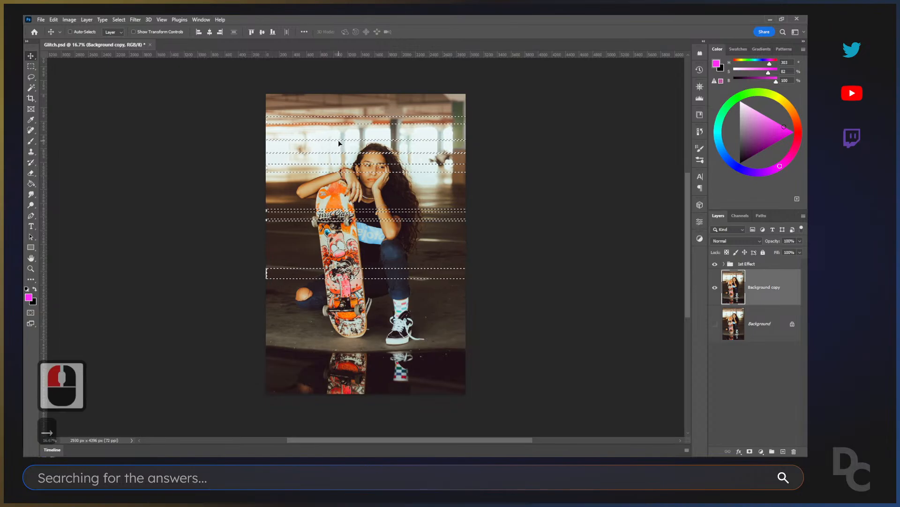
key("Right")
key("Right")
key("Right")
key("Right")
key("Right")
key("Right")
key("Right")
key("Right")
key("Right")
key("Right")
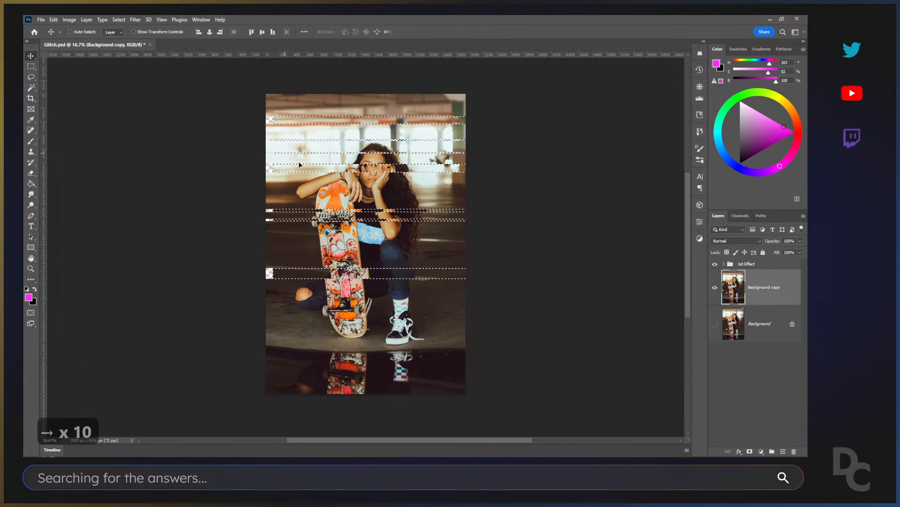
left_click(534, 249)
left_click(688, 305)
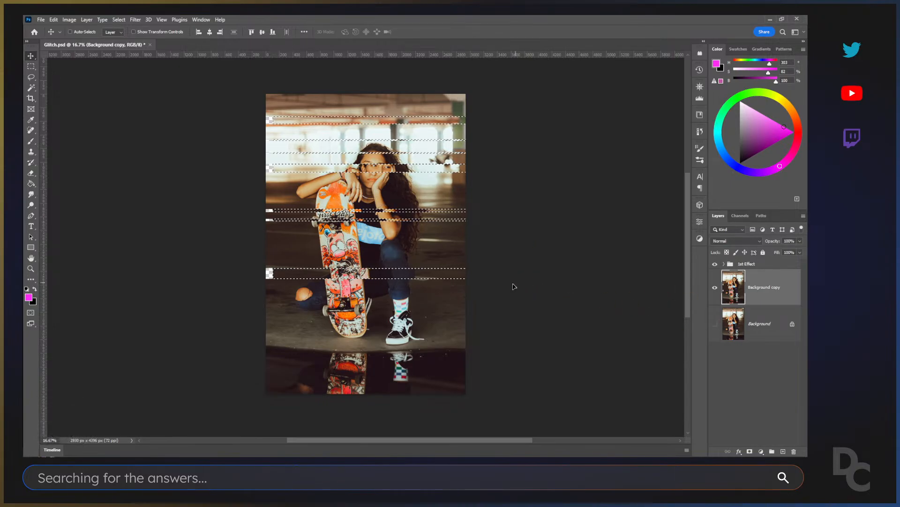
left_click(461, 294, "ctrl")
key("ctrl+d")
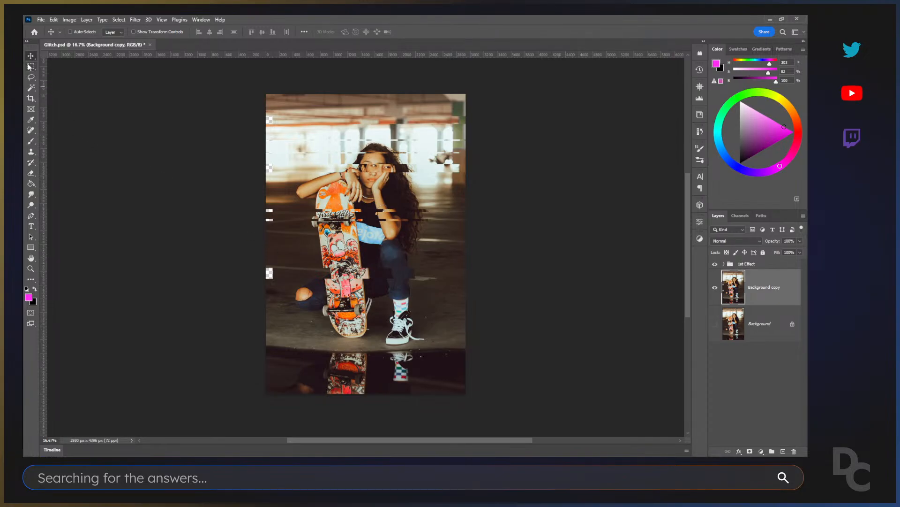
Select a second set of full-width horizontal strips of varying height in the unshifted parts of the photo with the Rectangular Marquee tool.
left_click(31, 66)
left_click_drag(474, 246, 262, 252)
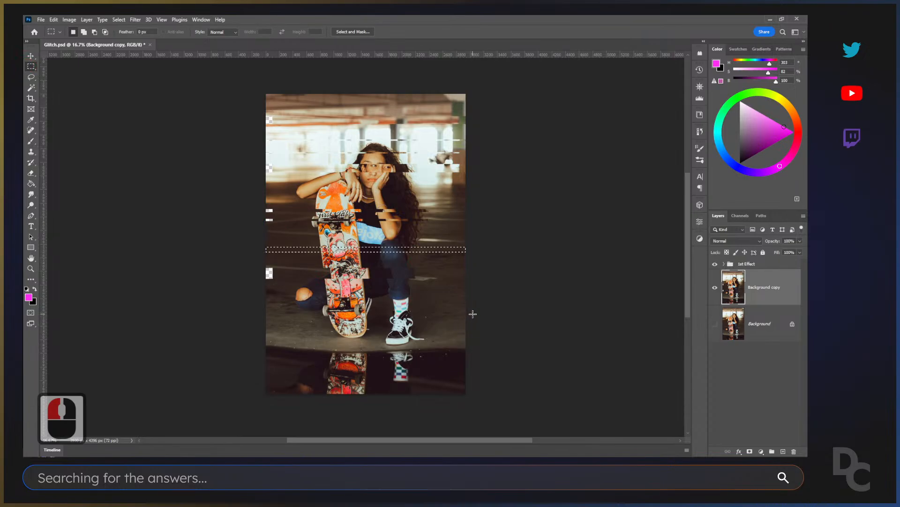
left_click_drag(467, 313, 271, 333)
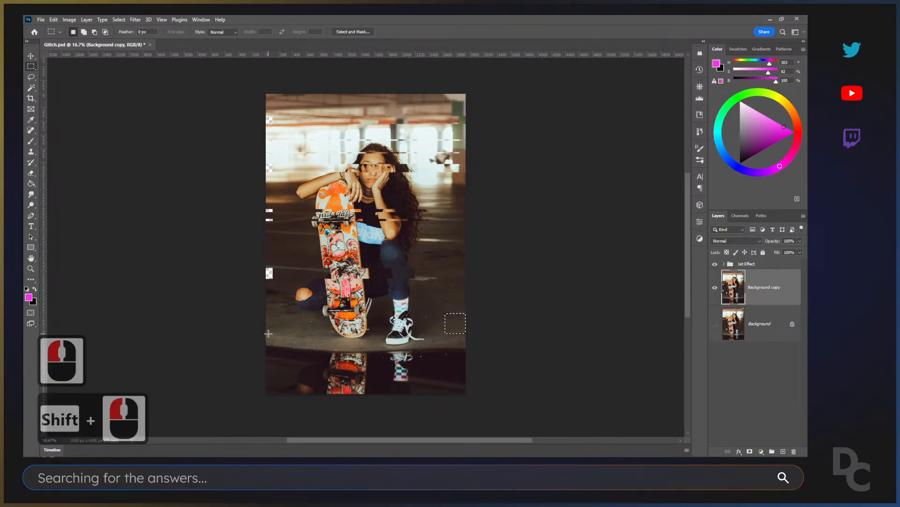
key("ctrl+z")
key("shift")
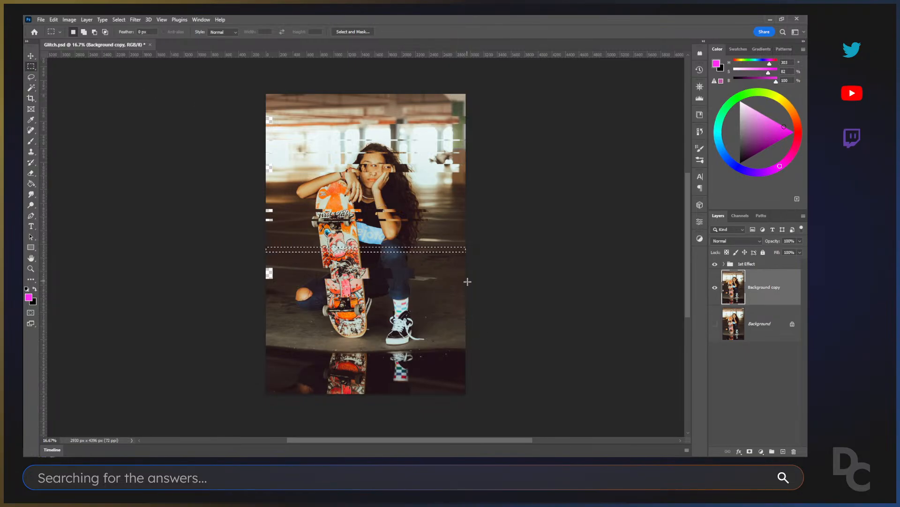
key("shift")
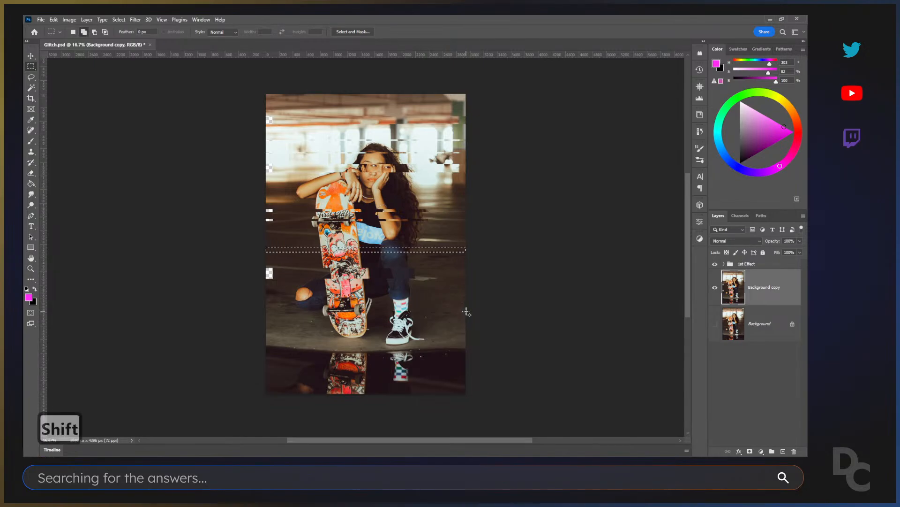
left_click_drag(467, 310, 237, 334)
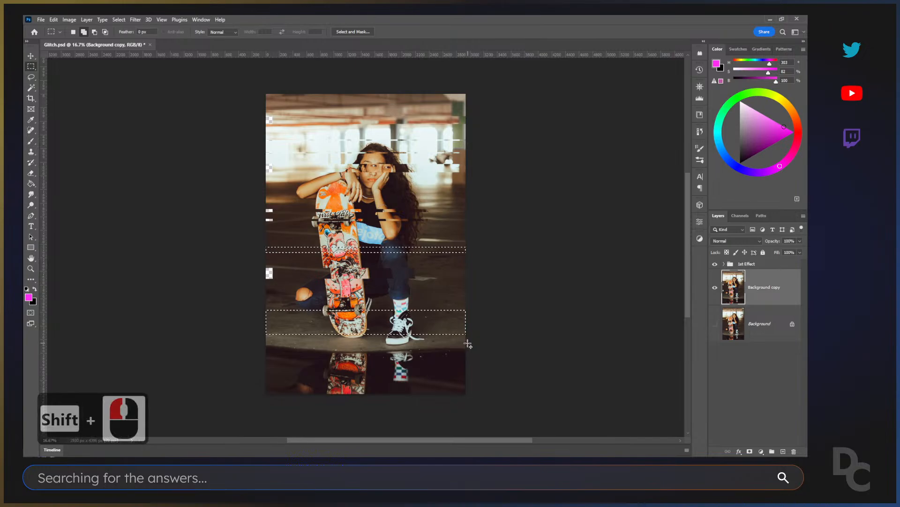
left_click_drag(468, 343, 261, 334)
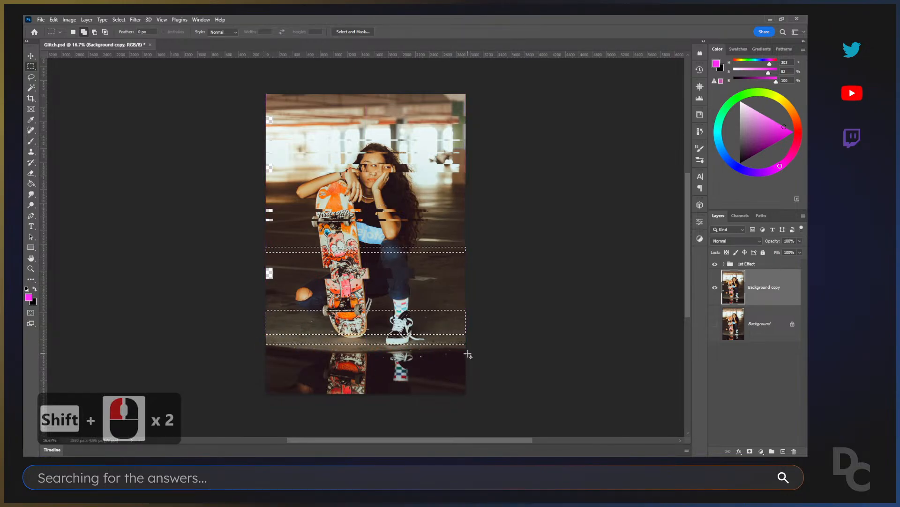
left_click_drag(467, 354, 261, 359)
left_click_drag(466, 370, 260, 370)
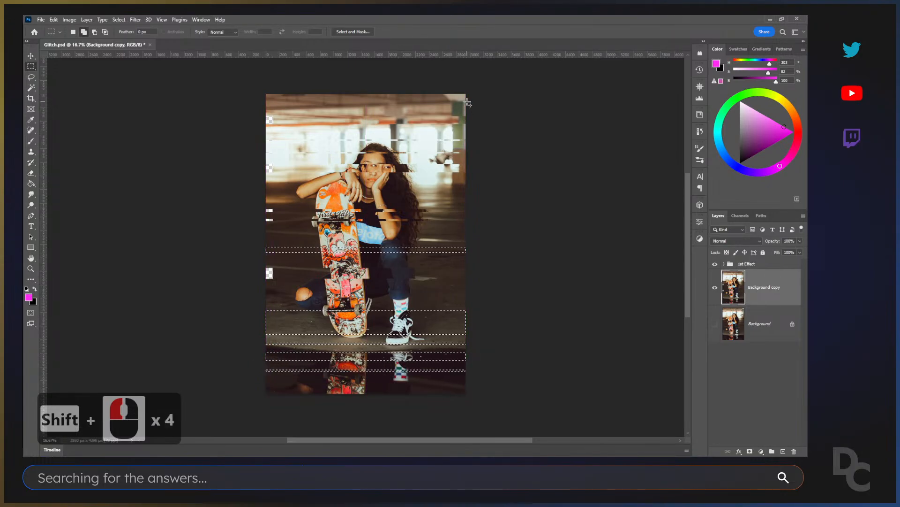
left_click_drag(466, 100, 244, 93)
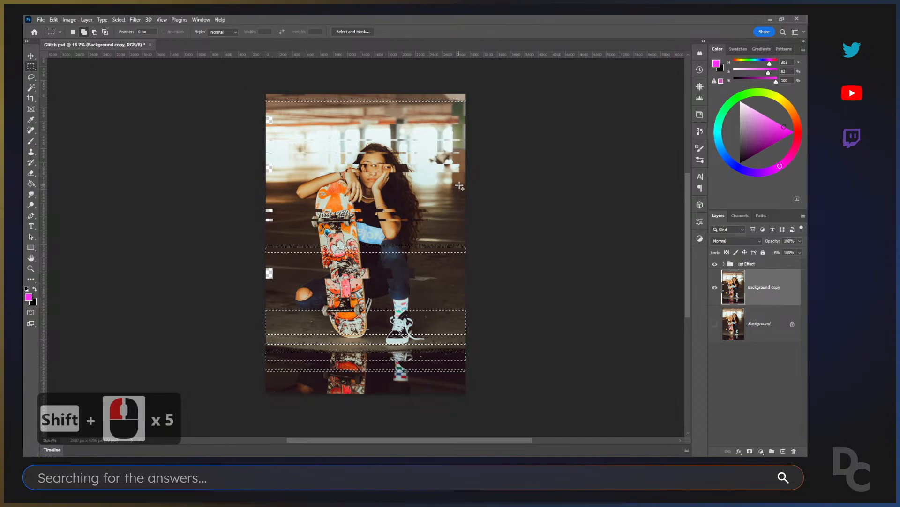
left_click_drag(466, 184, 263, 190)
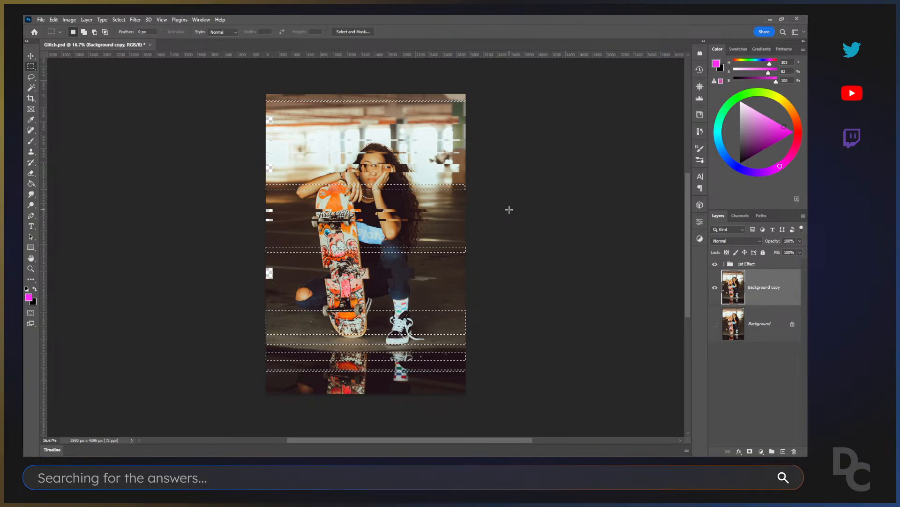
Shift the newly selected strips of the Background copy layer slightly to the left with the Move tool, and deselect.
key("v")
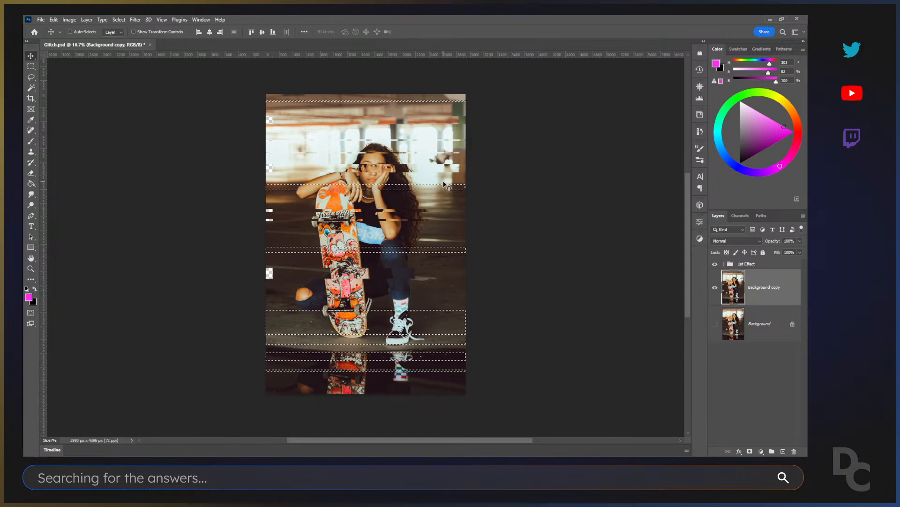
key("shift")
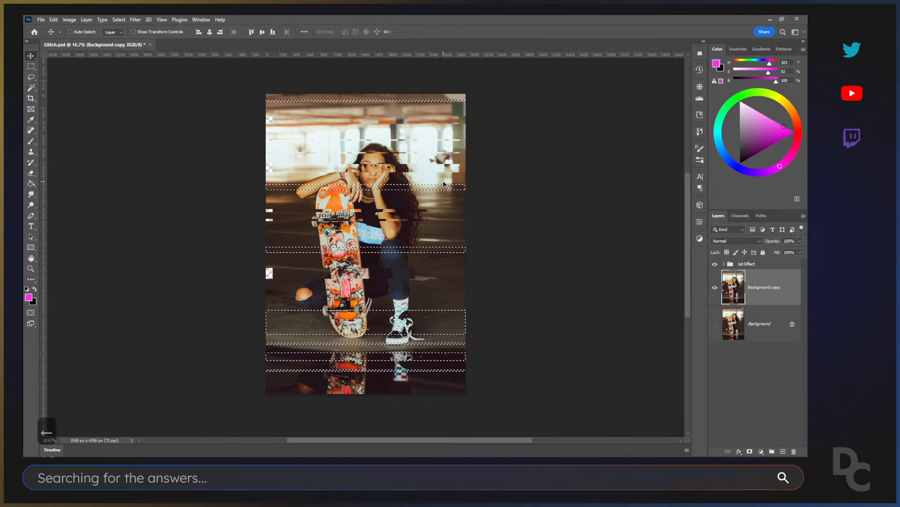
key("shift+Left")
key("shift+Left")
key("shift+Left")
key("shift+Left")
key("shift+Left")
key("shift+Left")
key("shift+Left")
key("shift+Left")
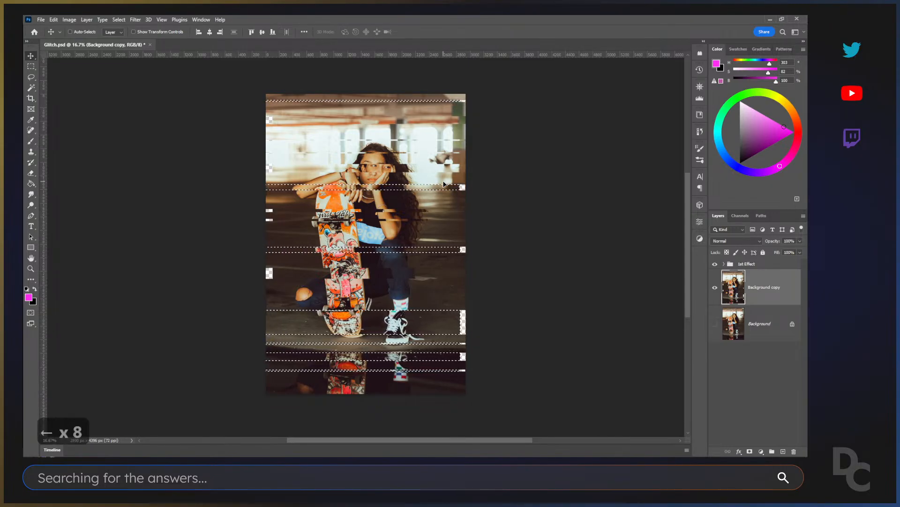
key("shift+Left")
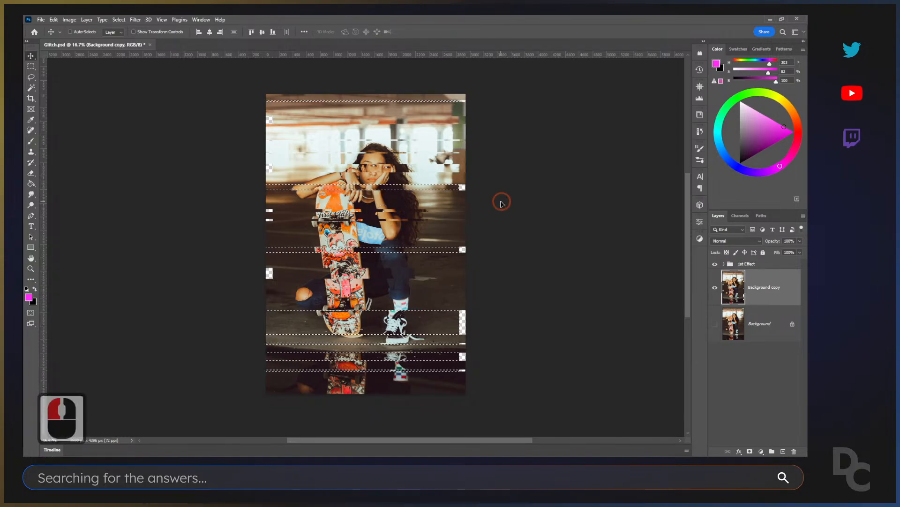
key("ctrl+d")
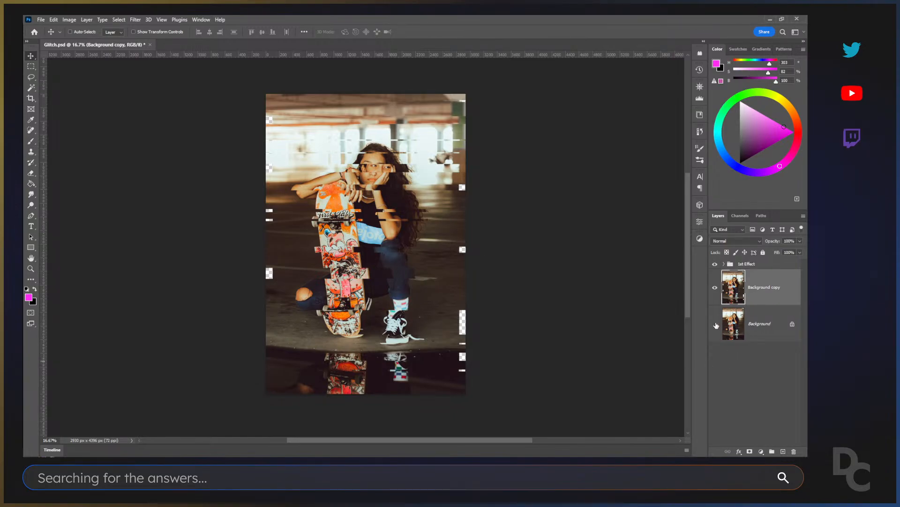
Inspect the gaps at the photo's edges by toggling the visibility of the Background copy and Background layers in turn.
left_click(715, 289)
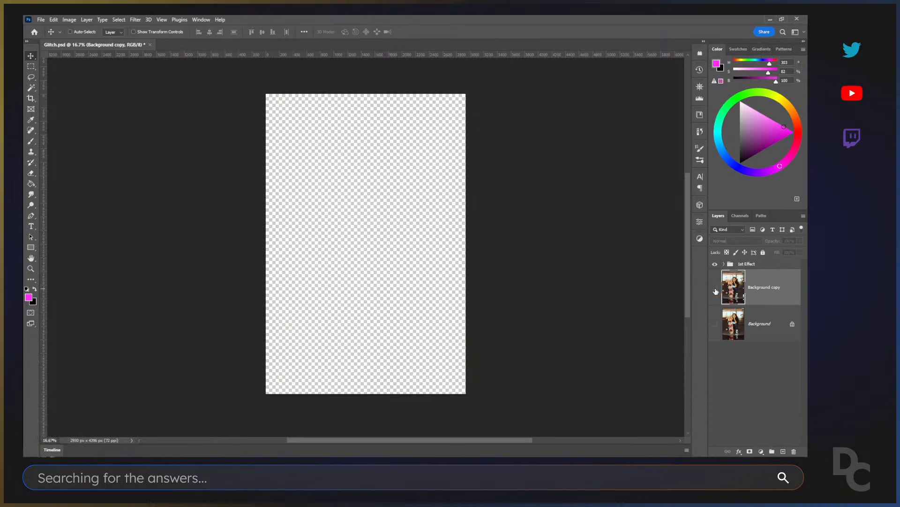
left_click(715, 290)
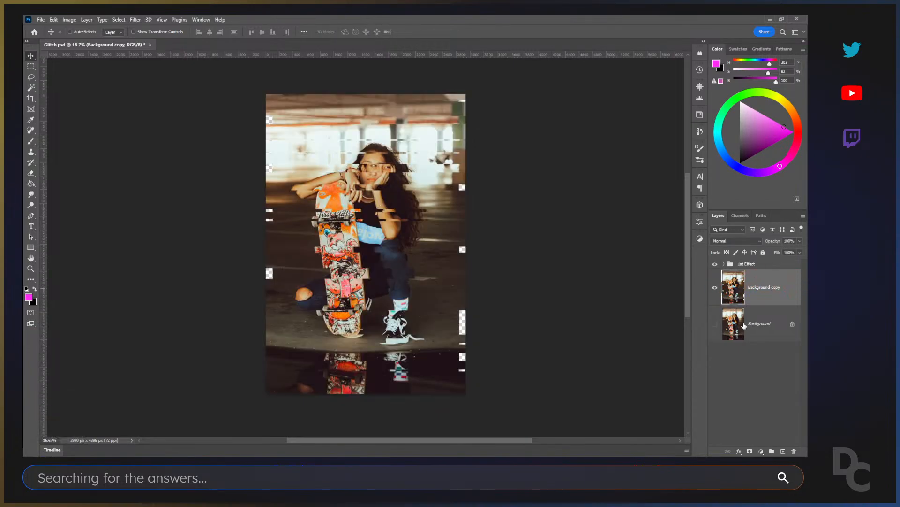
left_click(715, 325)
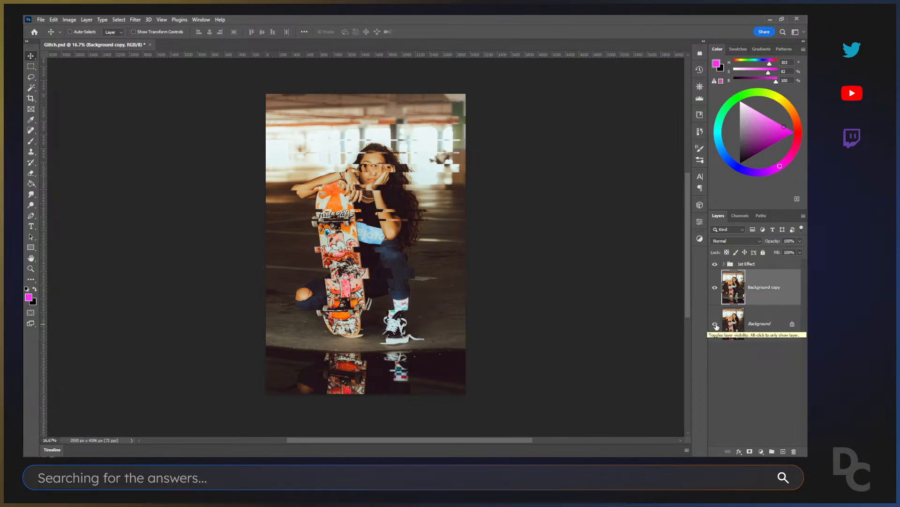
left_click(715, 325)
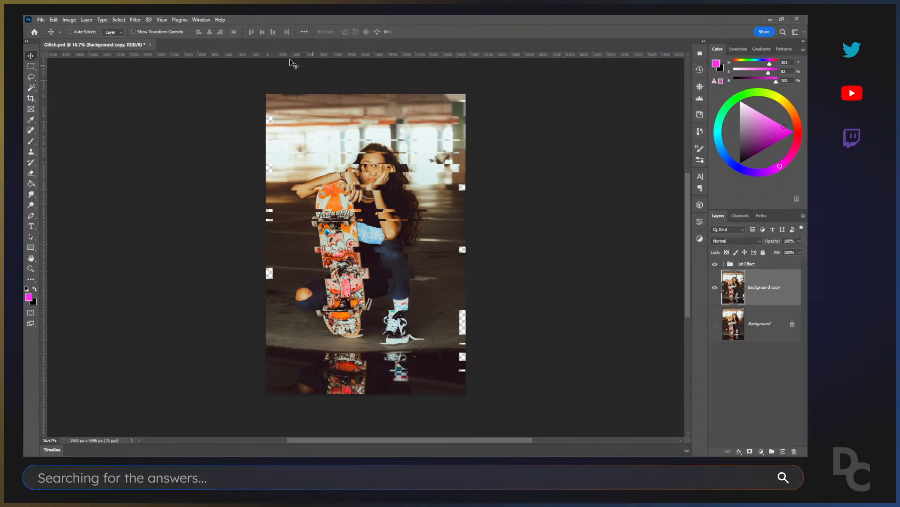
Check the document's width and height in the Canvas Size dialog without changing them.
left_click(70, 19)
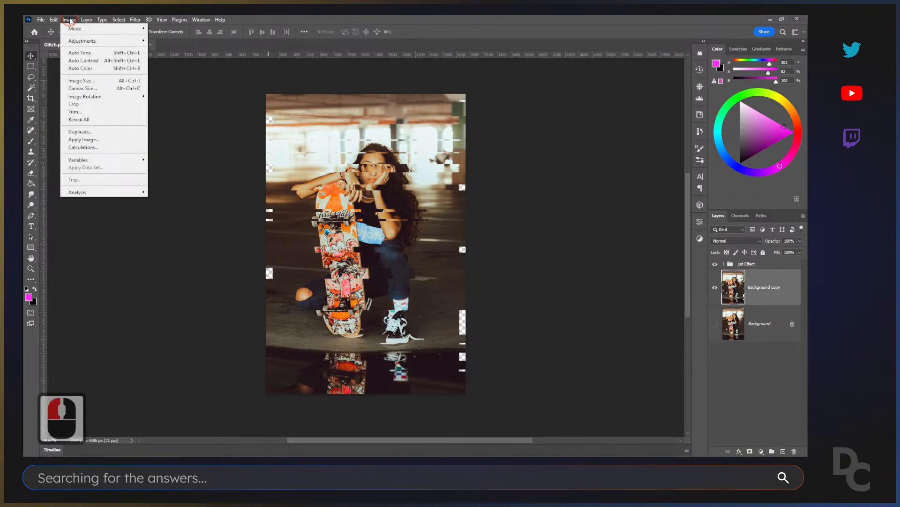
left_click(92, 88)
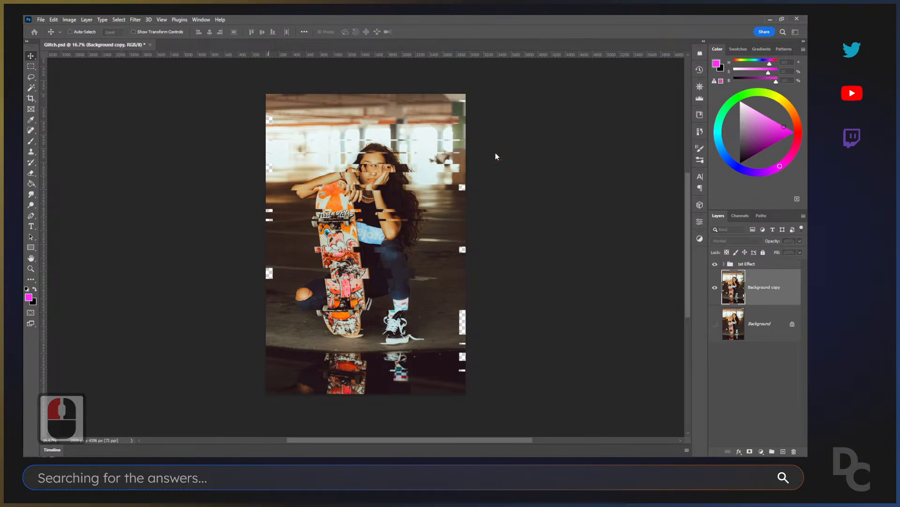
left_click_drag(770, 117, 555, 112)
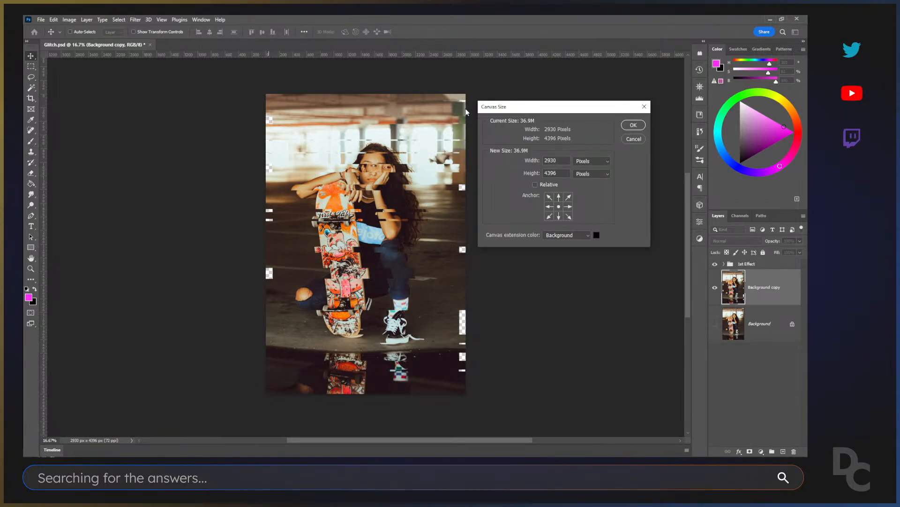
left_click(635, 126)
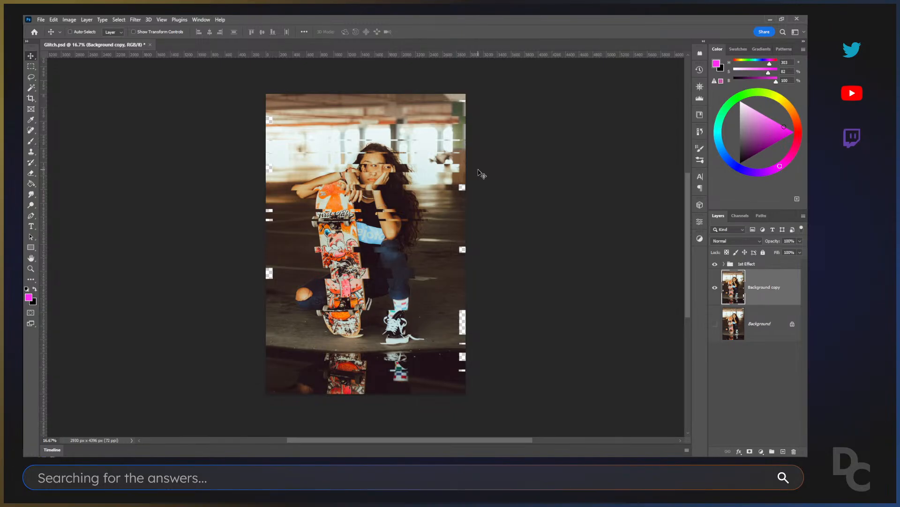
Compare the glitched copy with the original photo by showing the Background layer and toggling the Background copy, and hide Background again.
left_click(714, 324)
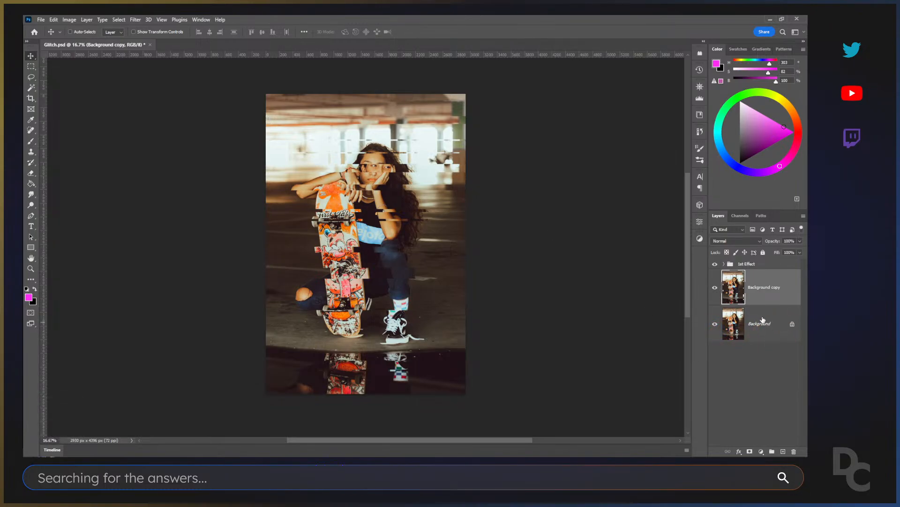
left_click(715, 288)
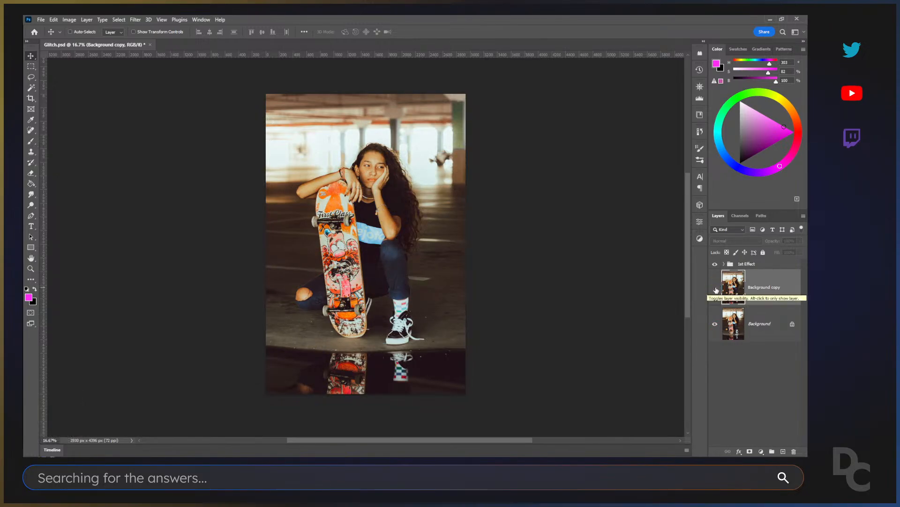
left_click(715, 288)
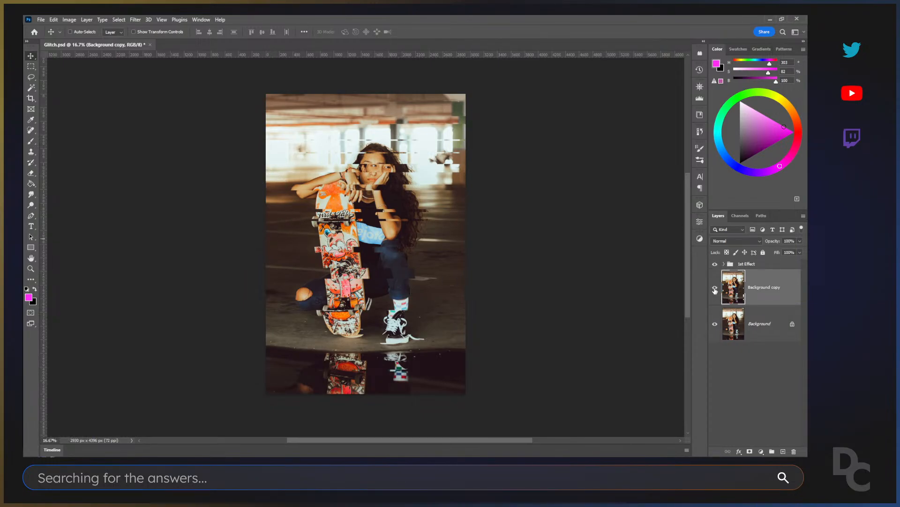
left_click(715, 324)
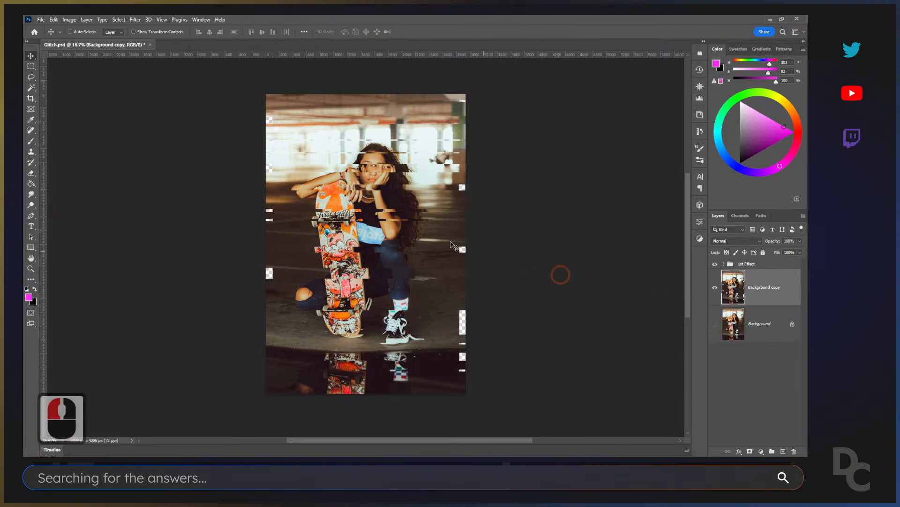
Show the Background layer beneath the shifted strips to fill the transparent gaps, checking the photo's left edge up close.
key("z")
left_click_drag(249, 155, 501, 276)
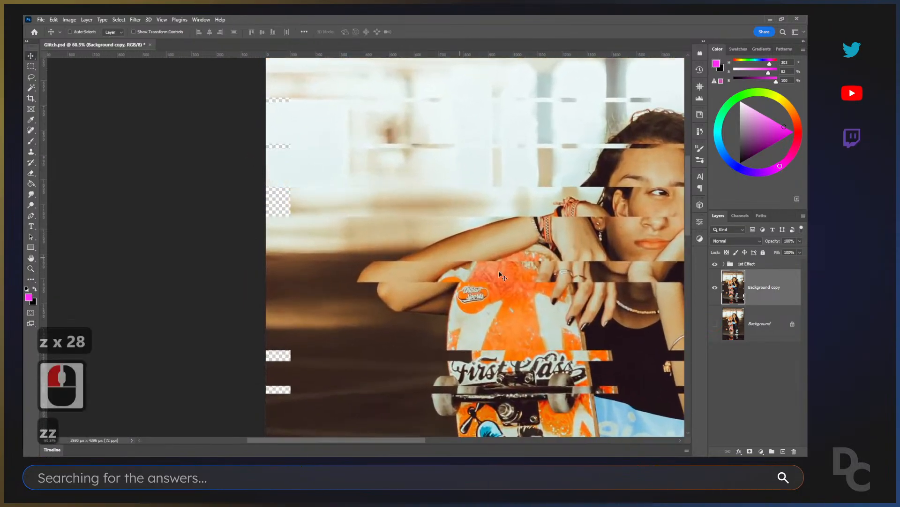
left_click(716, 322)
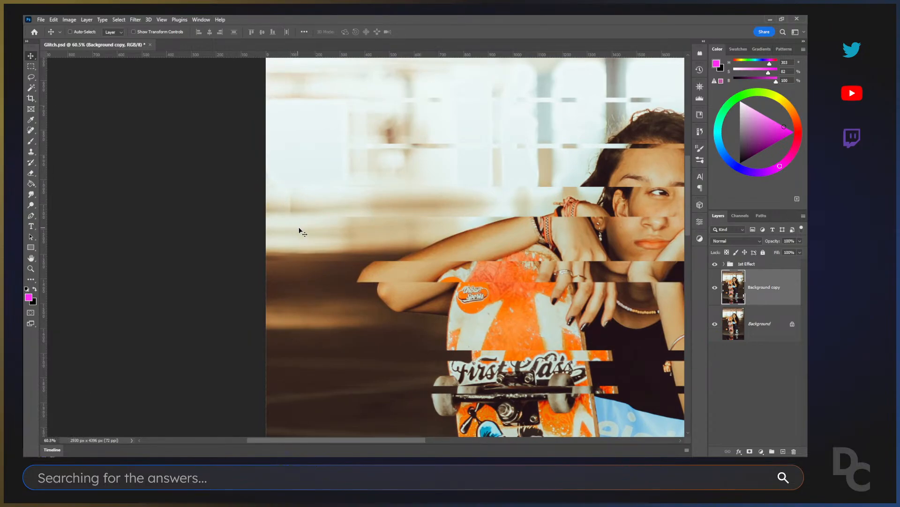
left_click(716, 324)
left_click(716, 324)
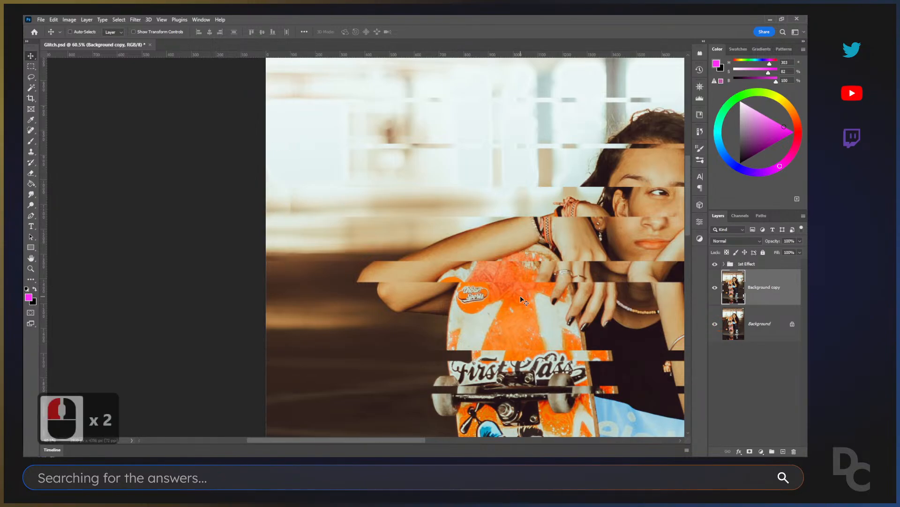
View the whole photo and compare it before and after the glitch by hiding and reshowing the Background copy layer.
key("ctrl+minus")
key("ctrl+minus")
key("ctrl+minus")
key("ctrl+minus")
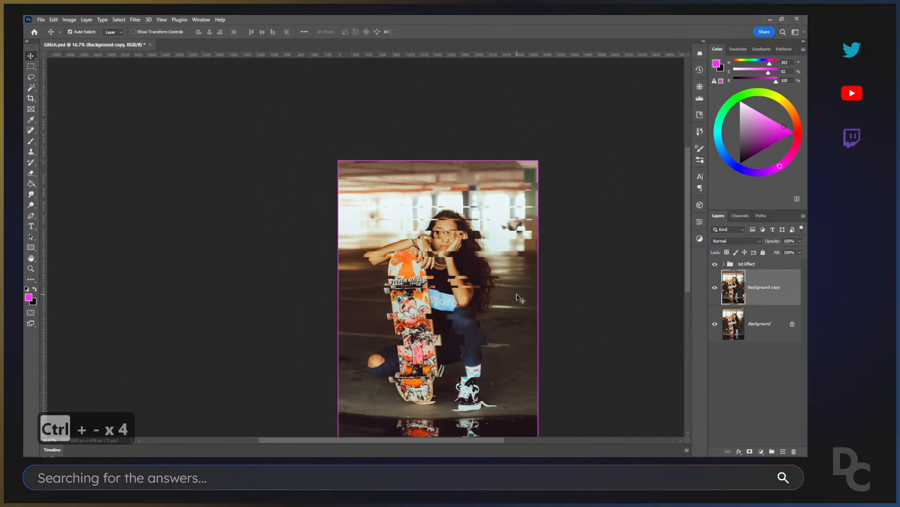
scroll(516, 263, "down", 10)
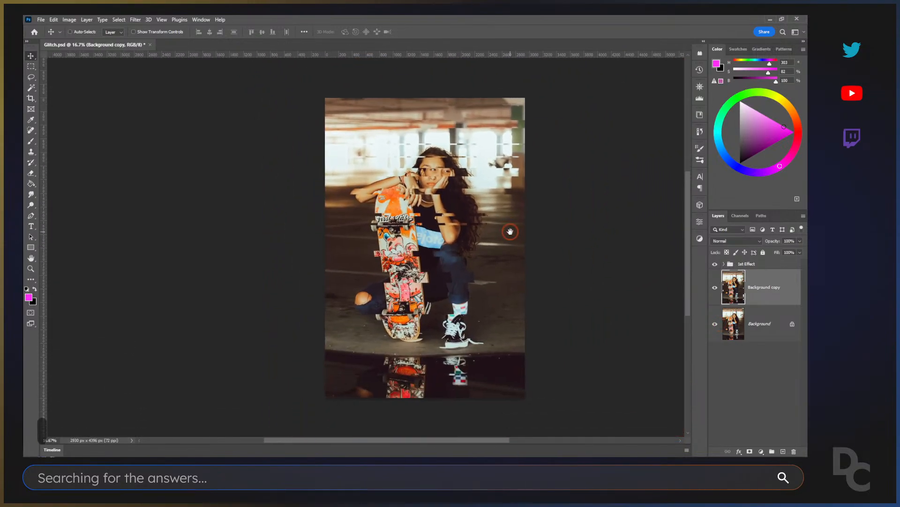
left_click(715, 289)
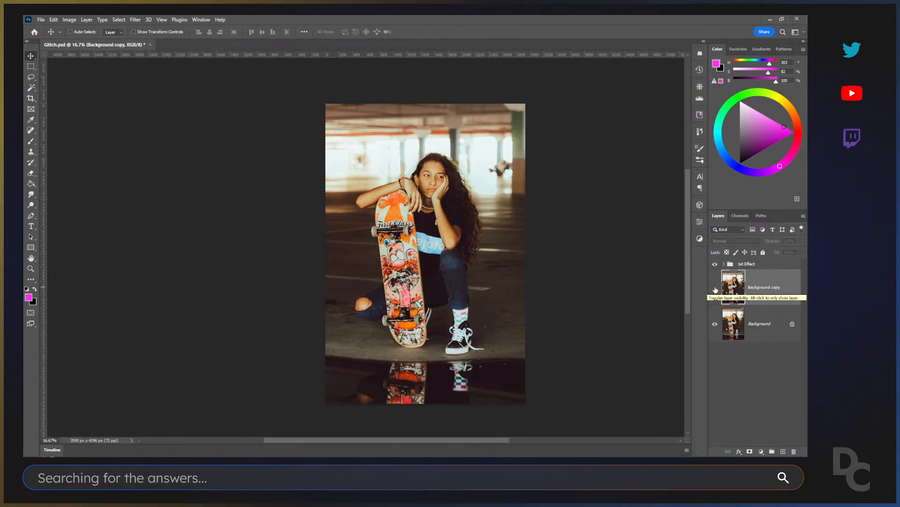
left_click(715, 289)
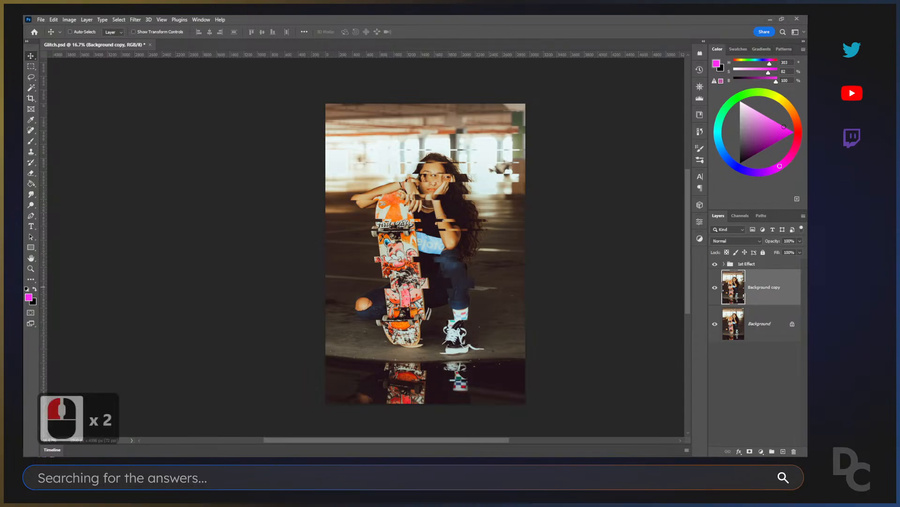
Close Glitch.psd without saving its changes.
key("Left")
key("Left")
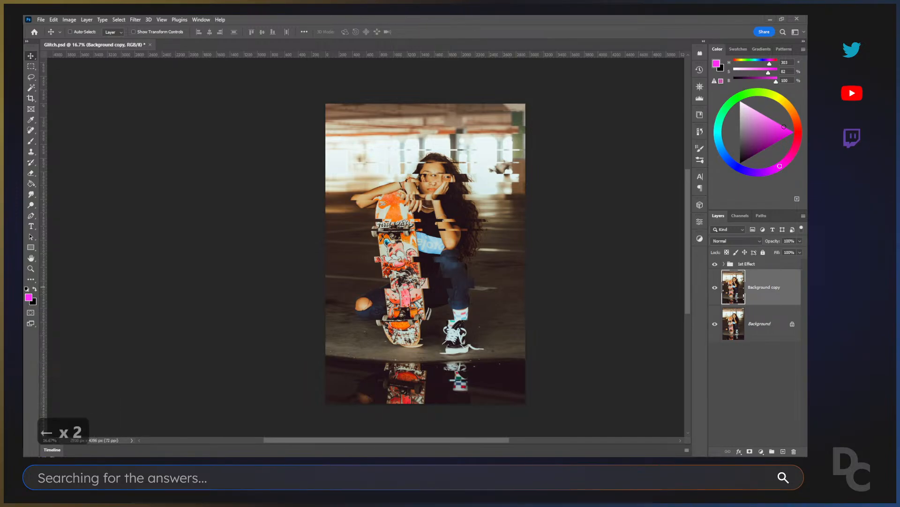
left_click(149, 45)
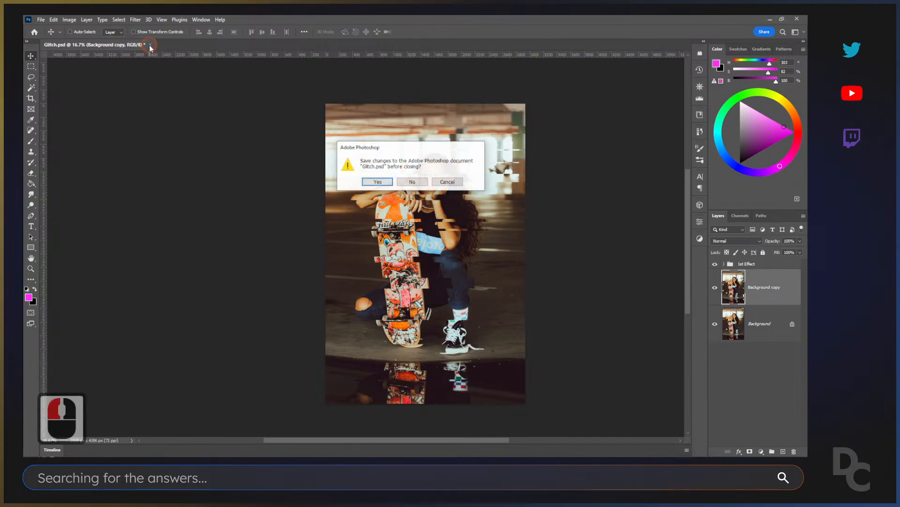
left_click(412, 182)
left_click(412, 182)
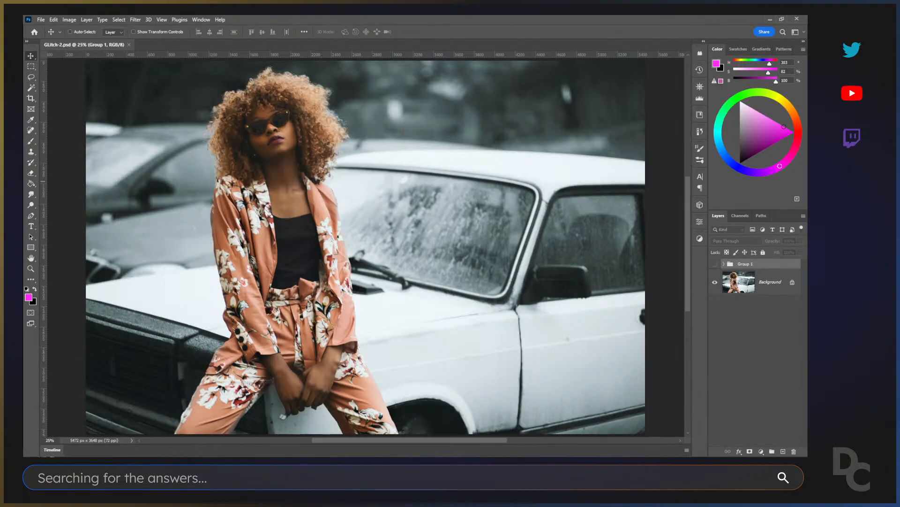
Duplicate the Background layer of the photo of the woman sitting on the white car.
left_click(769, 280)
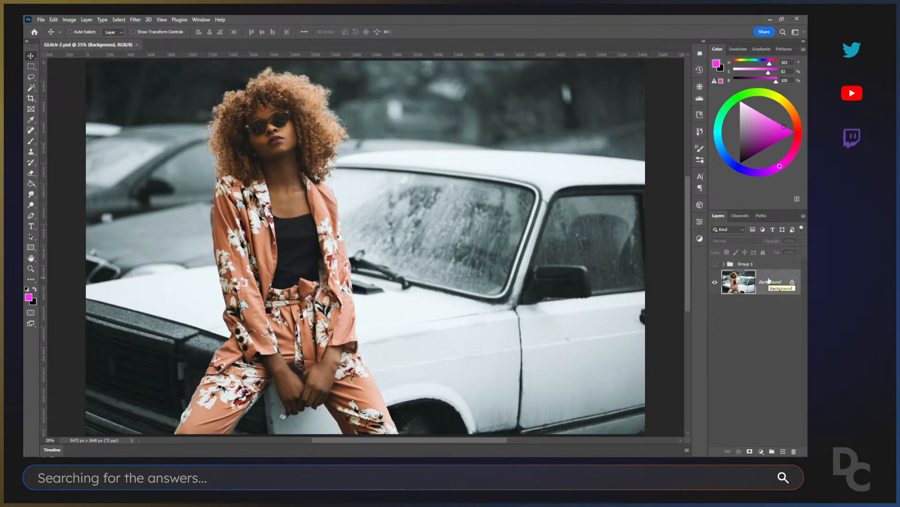
left_click(769, 280)
left_click(779, 277)
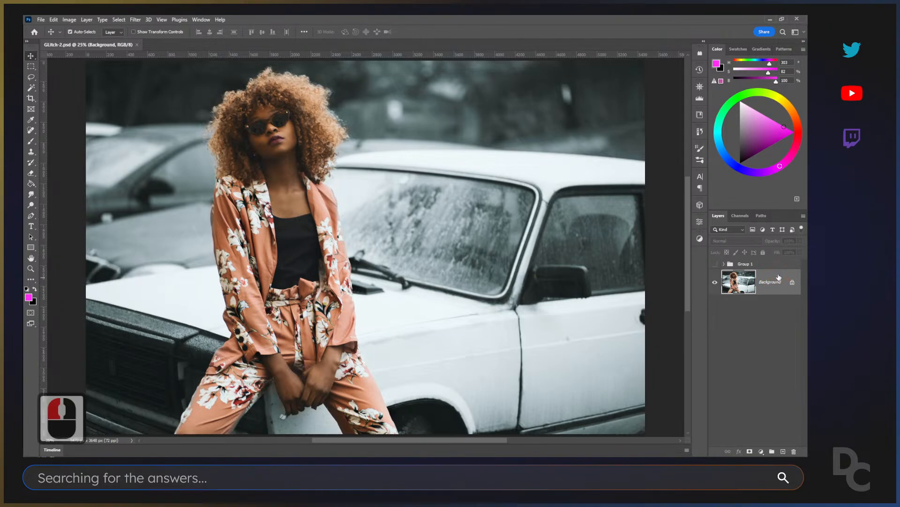
key("ctrl+j")
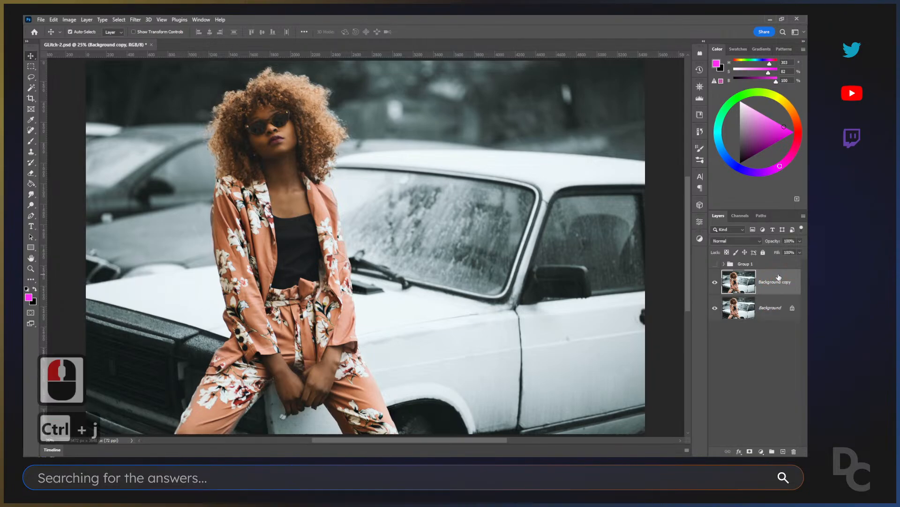
Make a second duplicate of the Background layer with the Duplicate Layer command, and delete that extra copy.
right_click(774, 307)
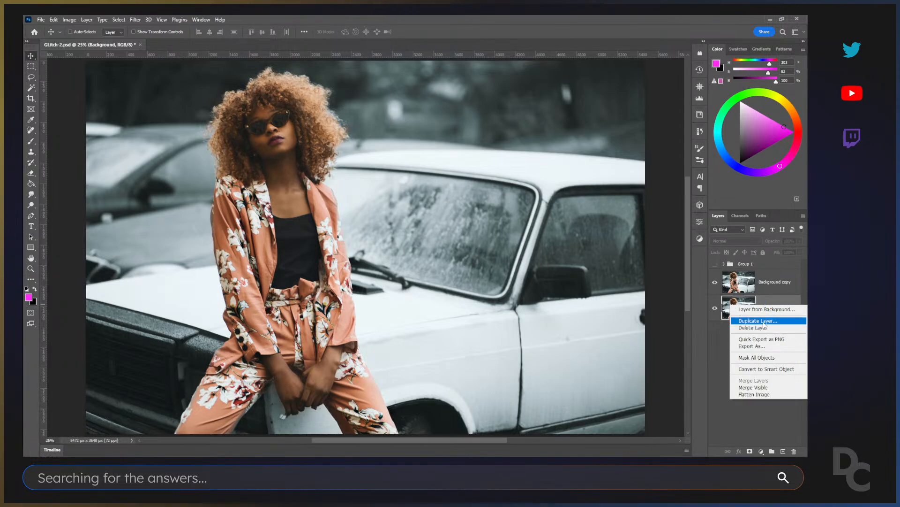
left_click(764, 323)
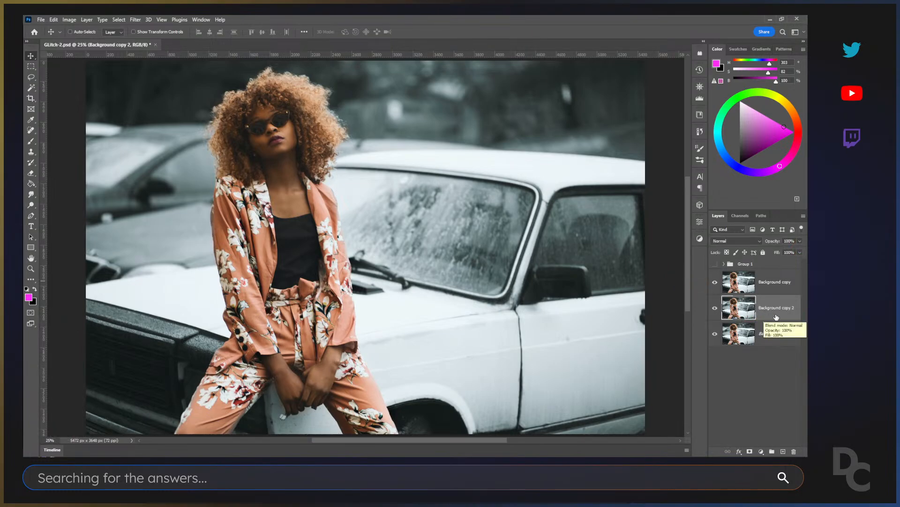
key("Delete")
Hide the Background layer and convert the Background copy to black and white with the Default preset of the Black & White adjustment.
left_click(765, 290)
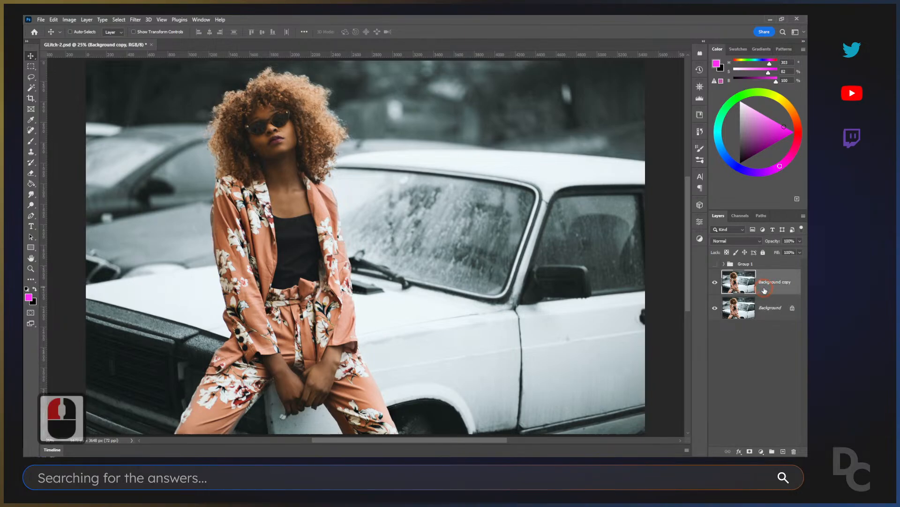
left_click(715, 308)
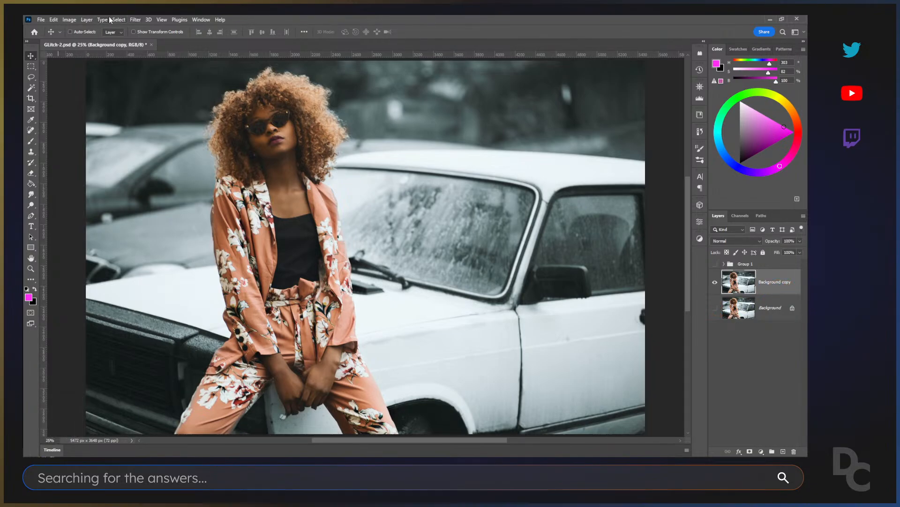
left_click(69, 20)
left_click(86, 45)
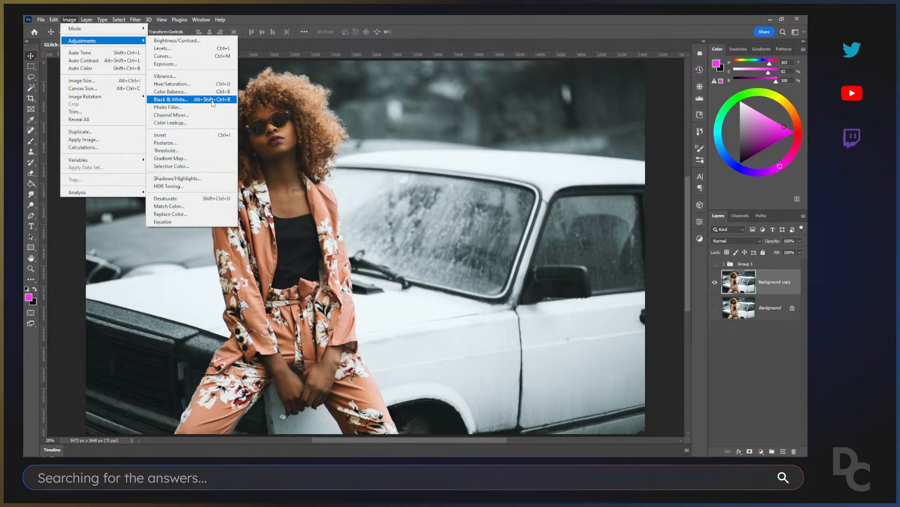
left_click(803, 283)
left_click(733, 282)
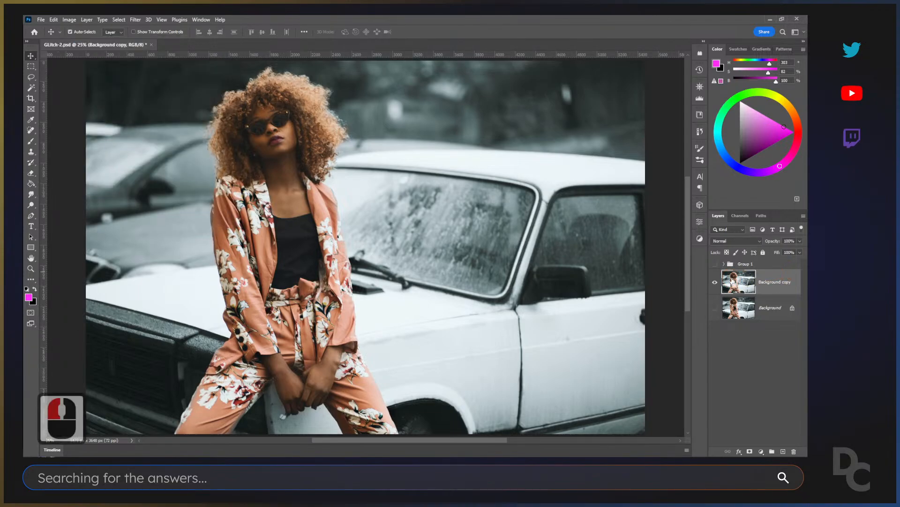
key("ctrl+alt+shift+b")
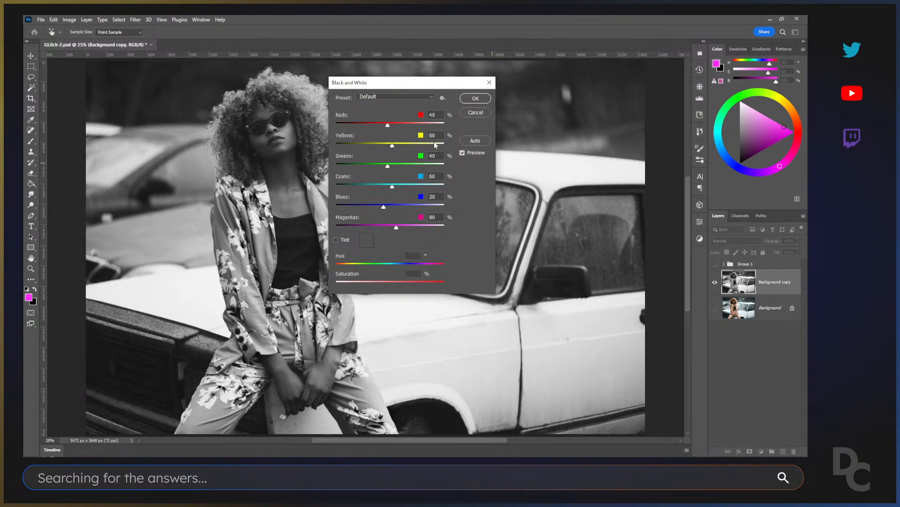
left_click(474, 99)
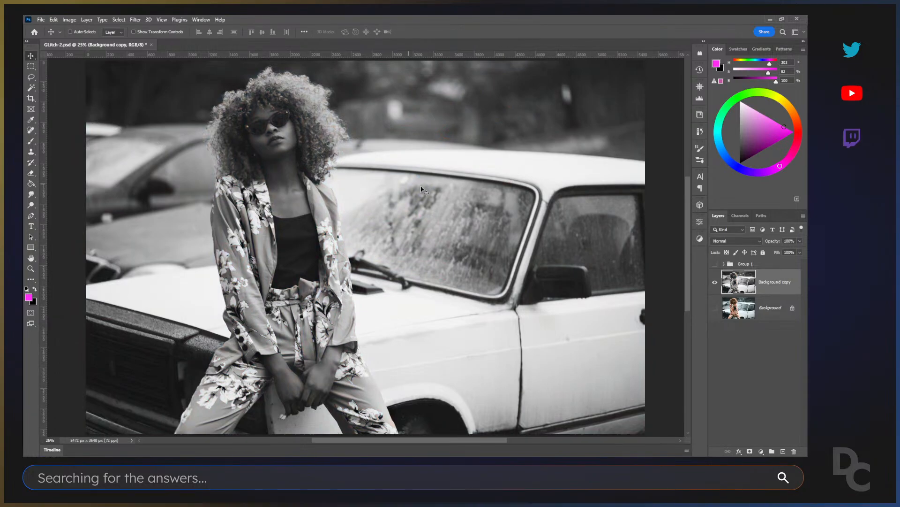
Duplicate the black-and-white layer, naming the upper copy RED and the lower one CYAN.
left_click(778, 275)
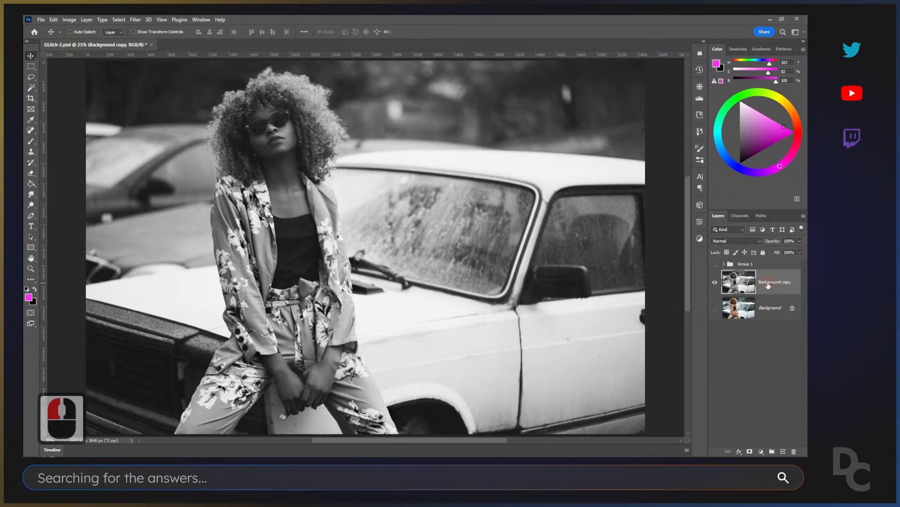
key("ctrl+j")
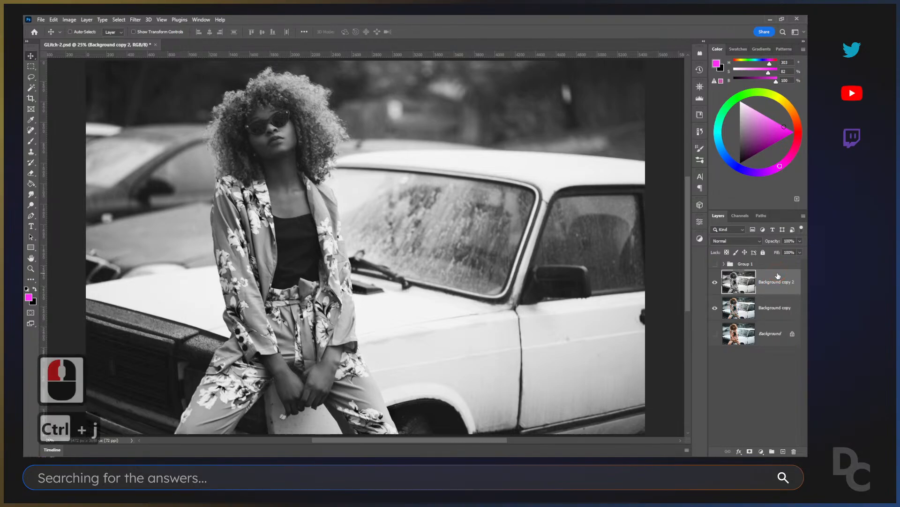
double_click(768, 282)
type("R")
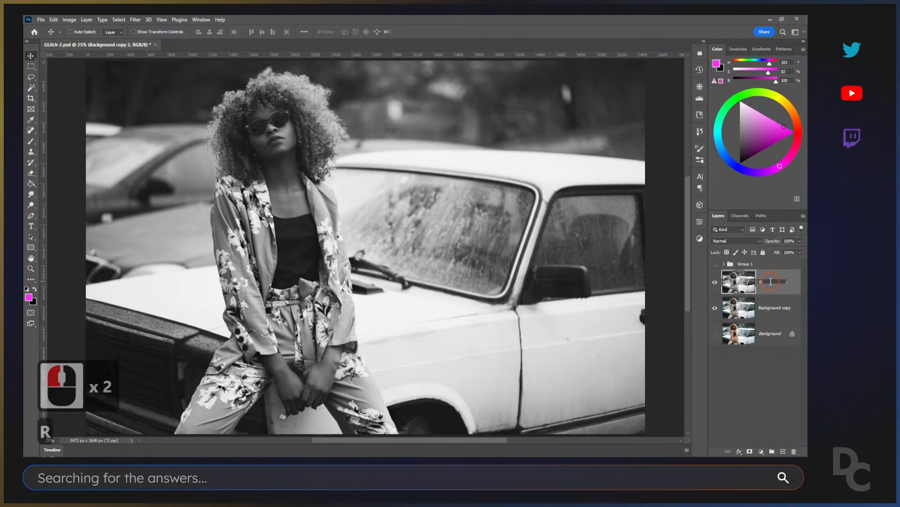
type("ED")
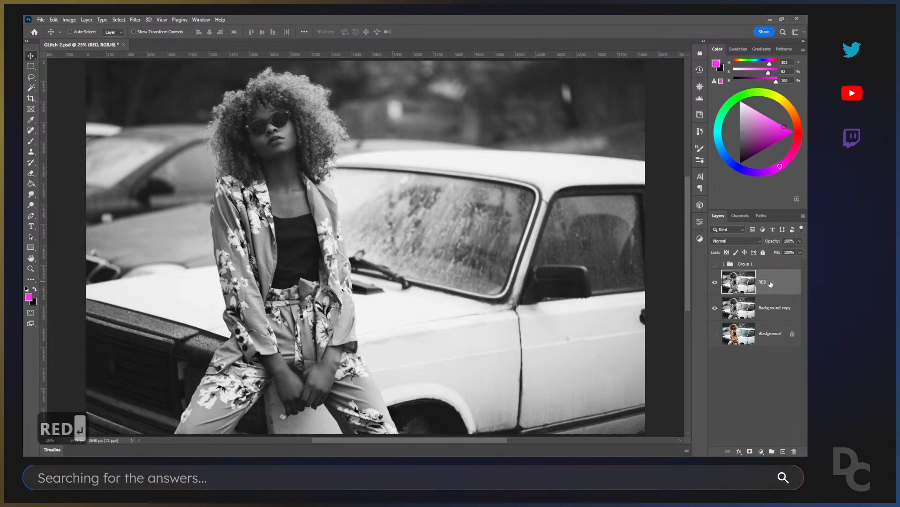
double_click(775, 308)
type("CYAN")
key("Return")
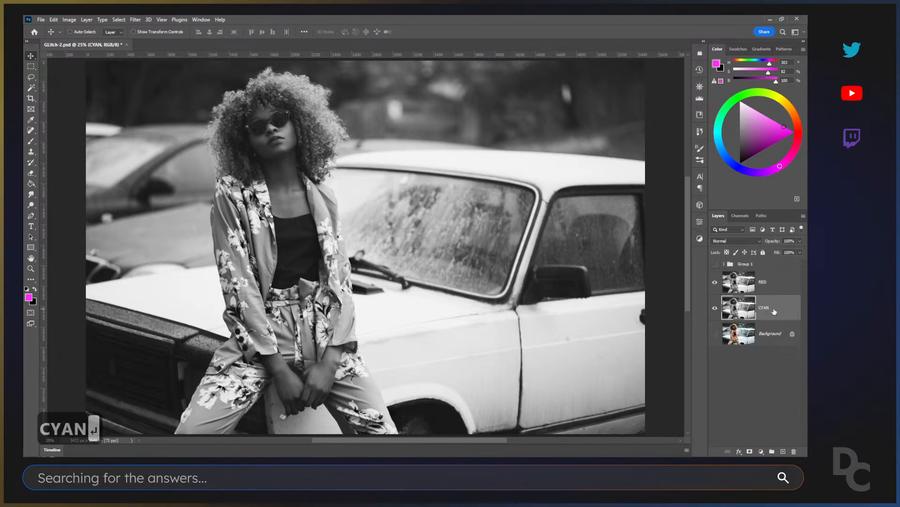
Restrict the RED layer's blending to the red channel by disabling G and B in its Blending Options.
left_click(768, 289)
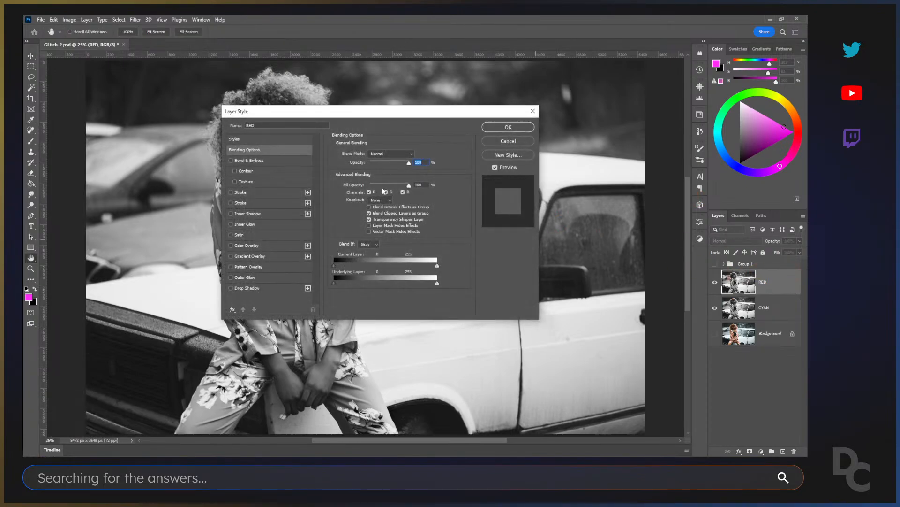
left_click(385, 192)
left_click(403, 192)
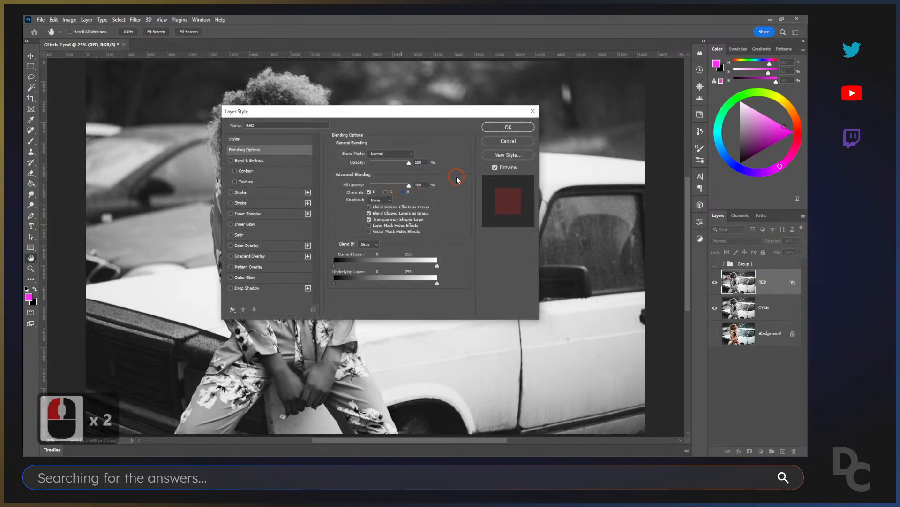
left_click(506, 127)
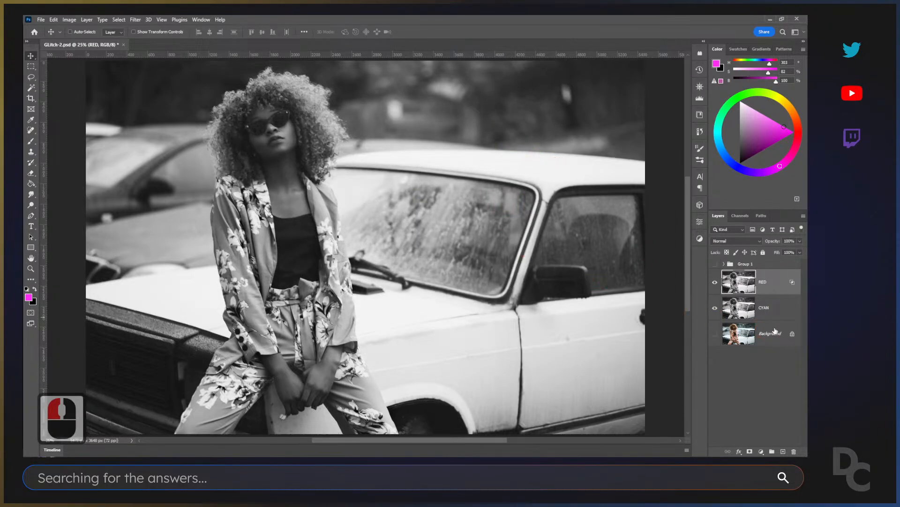
Move the RED layer slightly to the left to offset it from the CYAN layer.
left_click(779, 284)
key("v")
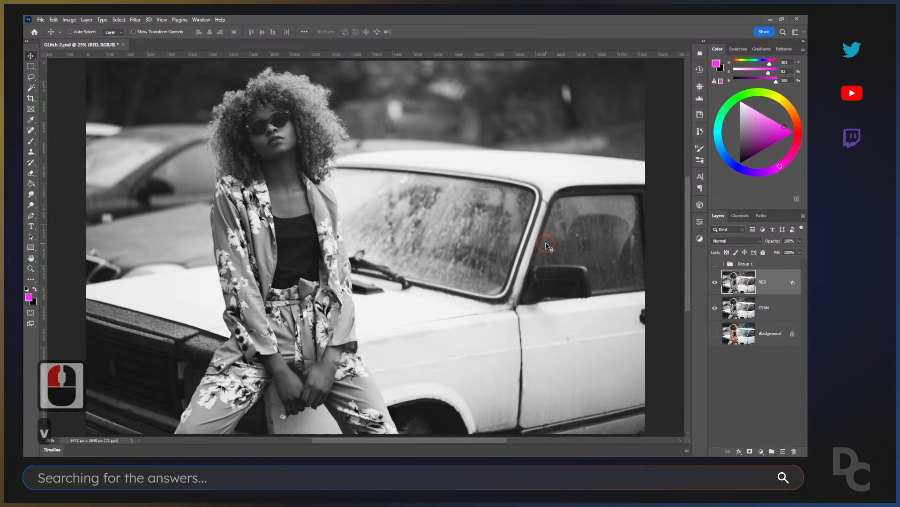
left_click_drag(554, 249, 552, 247)
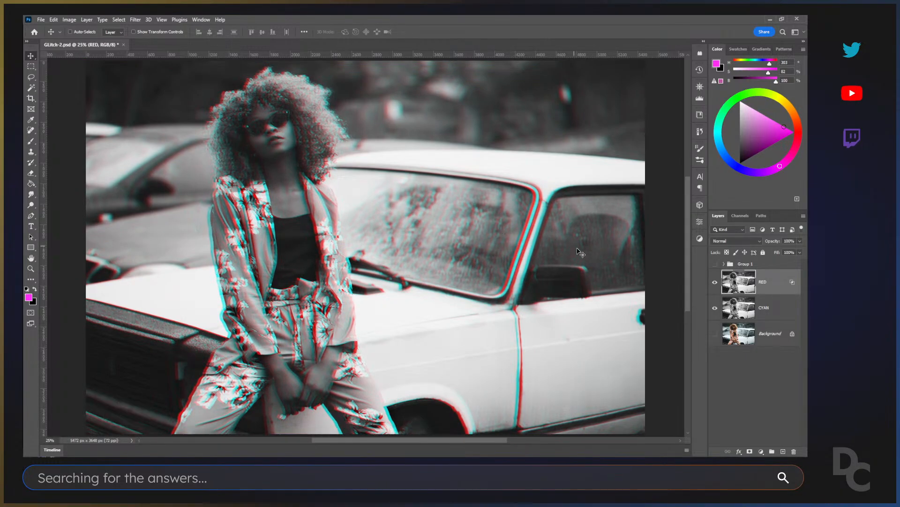
Disable the R channel in the CYAN layer's Blending Options with the RED layer hidden, and show RED again.
double_click(768, 310)
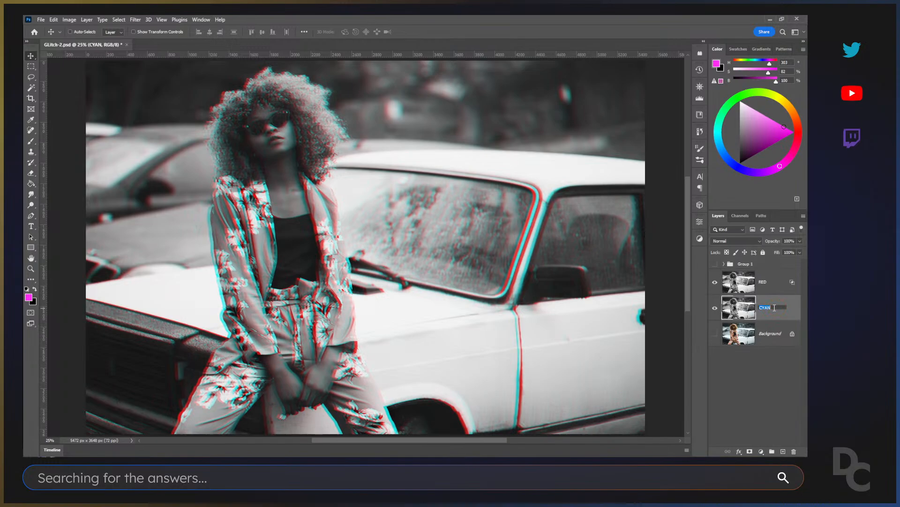
left_click(715, 282)
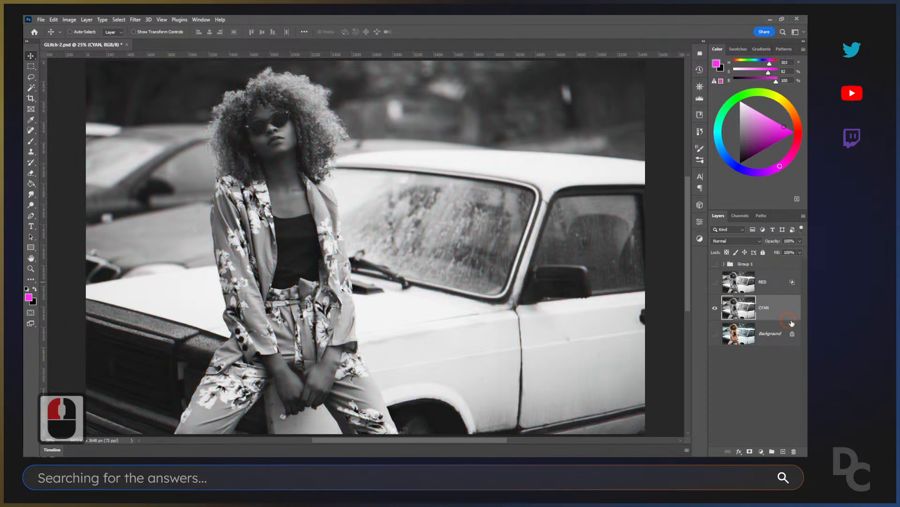
double_click(780, 311)
double_click(780, 311)
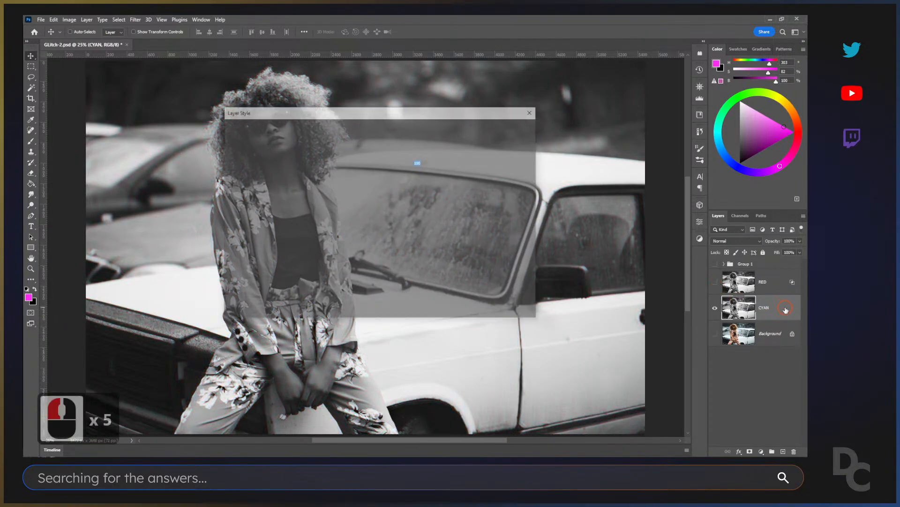
left_click(369, 192)
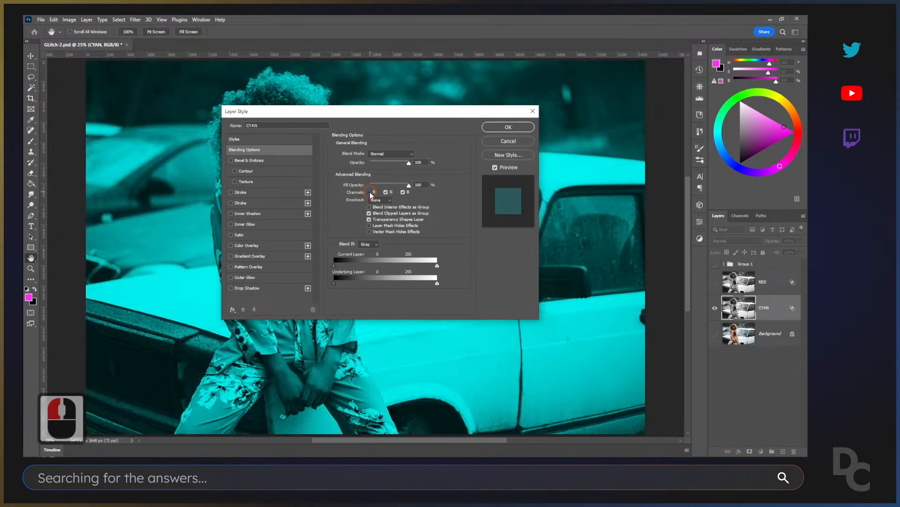
left_click(508, 126)
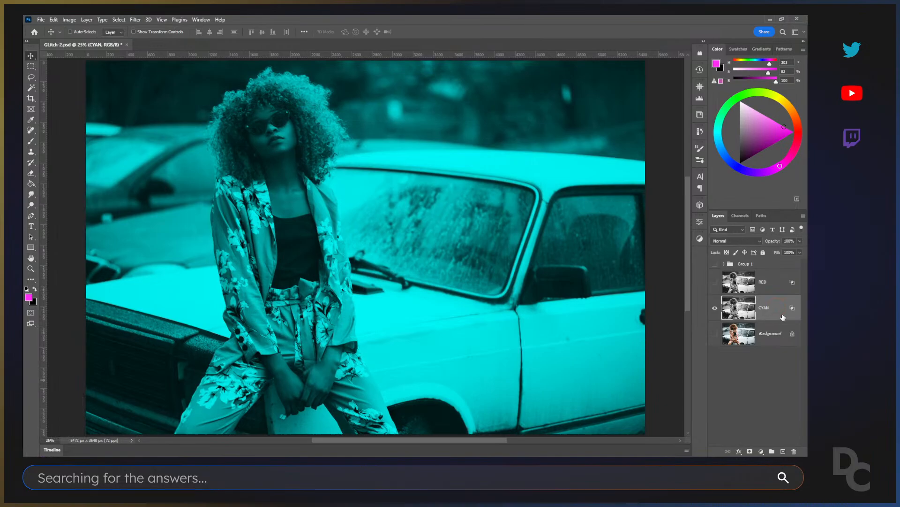
left_click(716, 282)
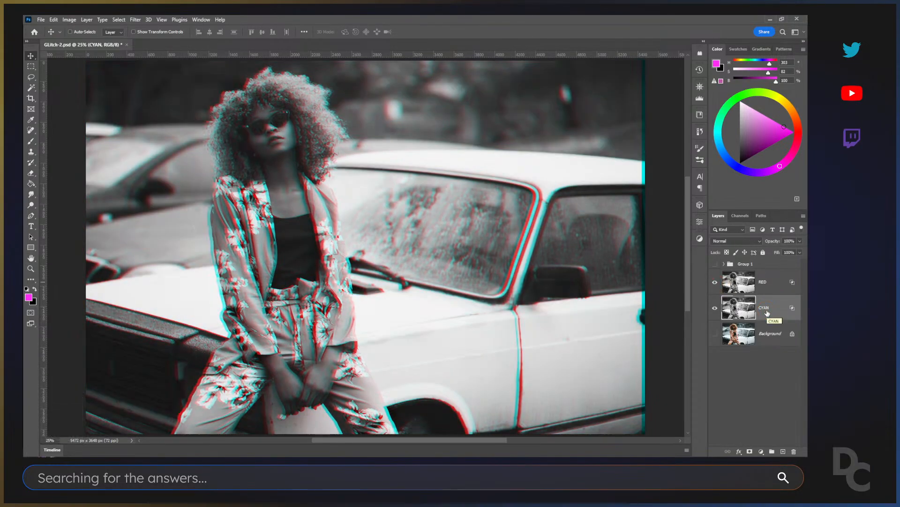
Rename the CYAN layer as ORIGINAL B&W.
double_click(765, 307)
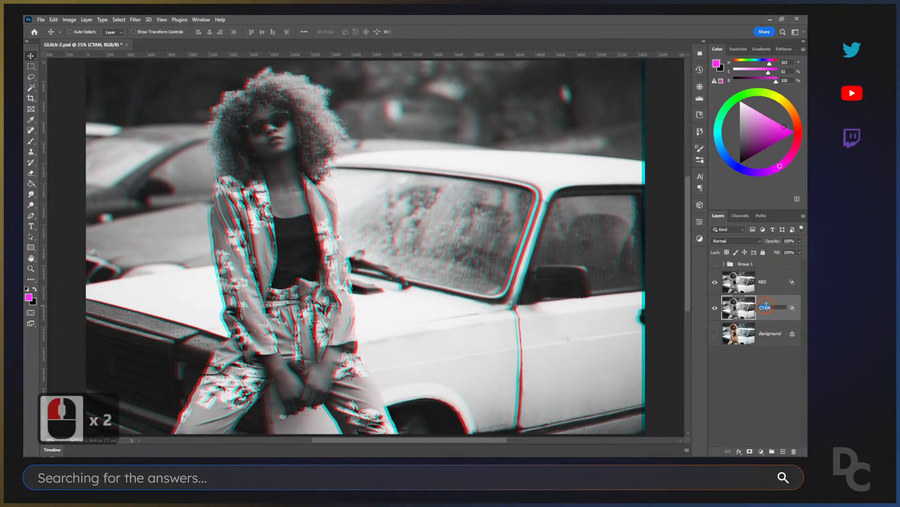
type("ORIGI")
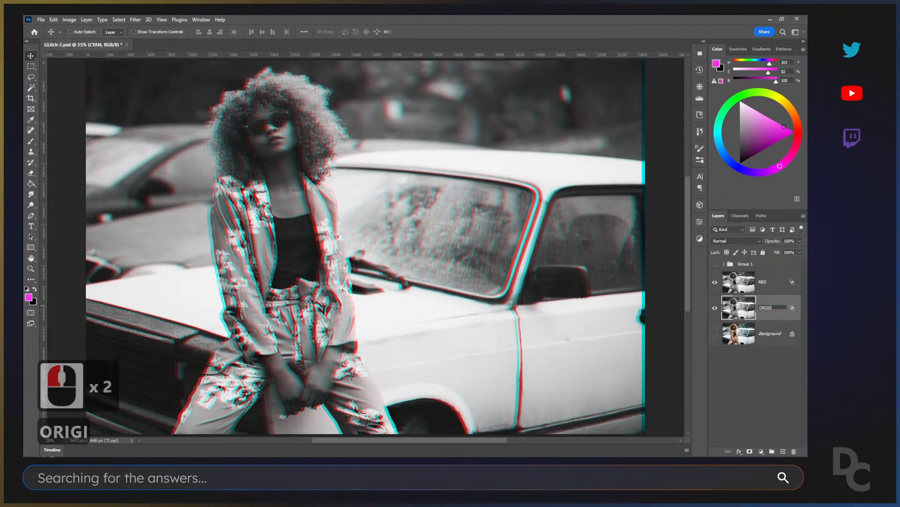
type("NAL")
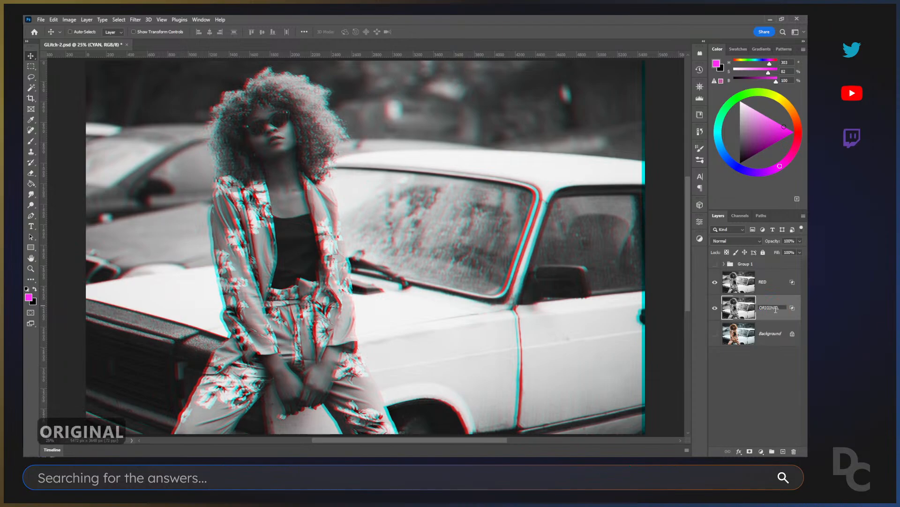
type(" B")
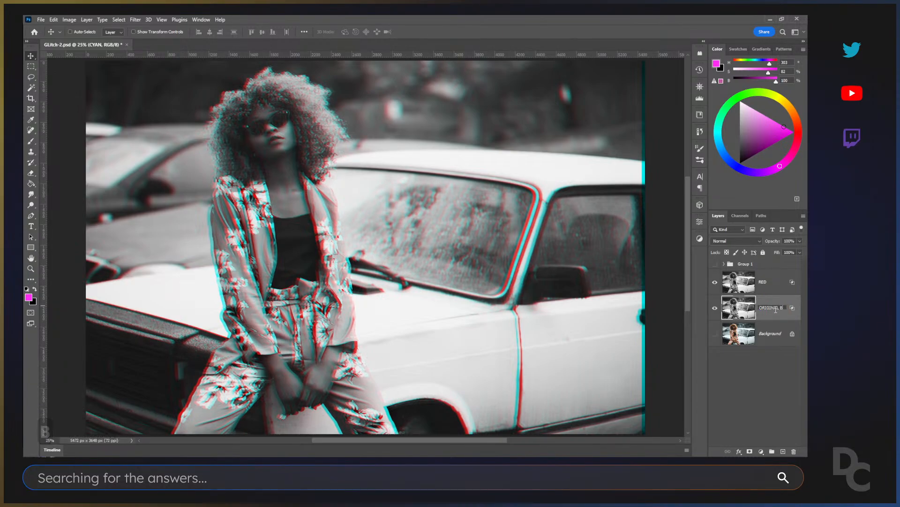
type("&W")
key("Return")
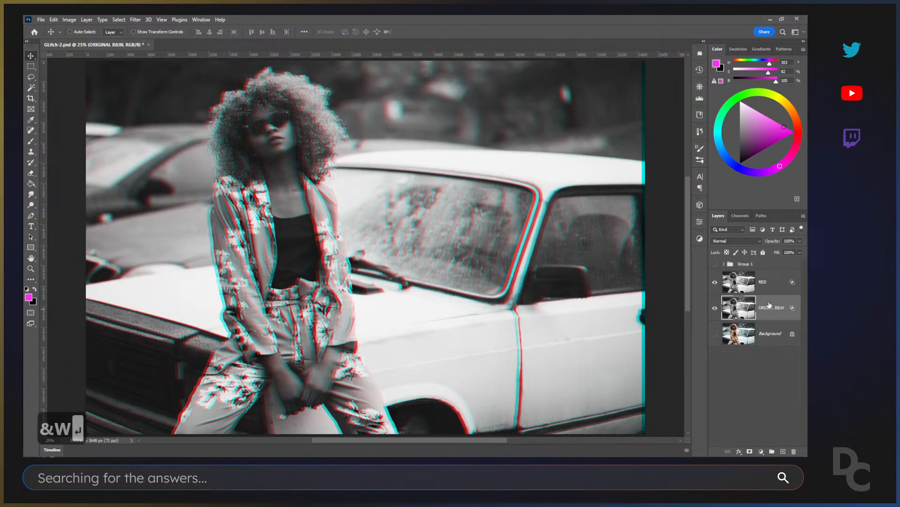
Re-enable the R channel in the Blending Options of the ORIGINAL B&W layer.
left_click(775, 286)
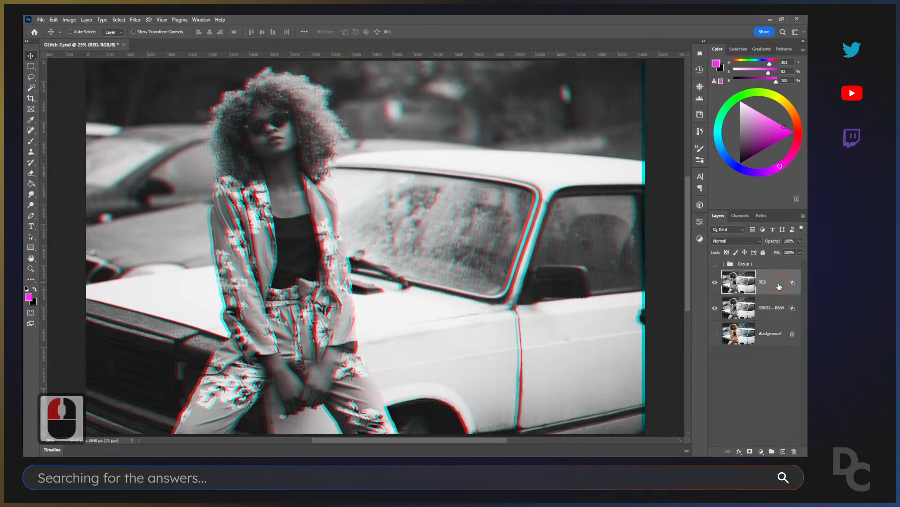
left_click(772, 314)
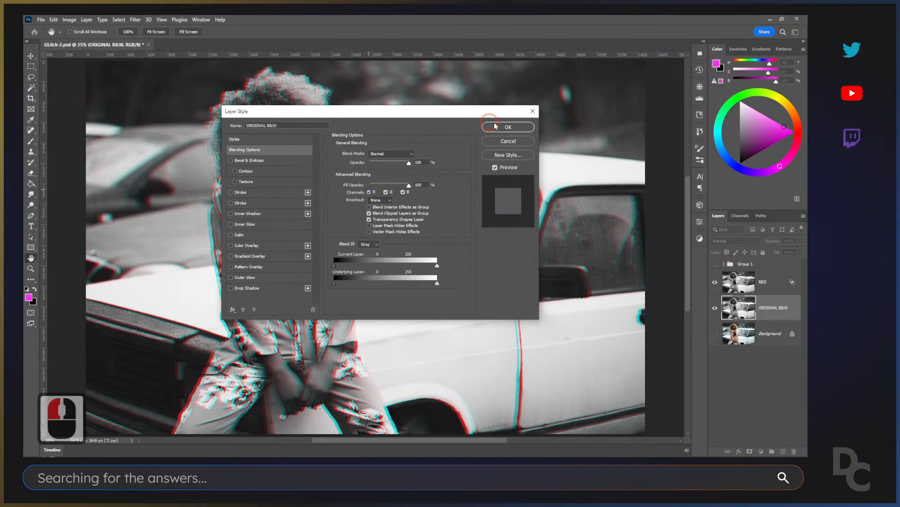
left_click(495, 126)
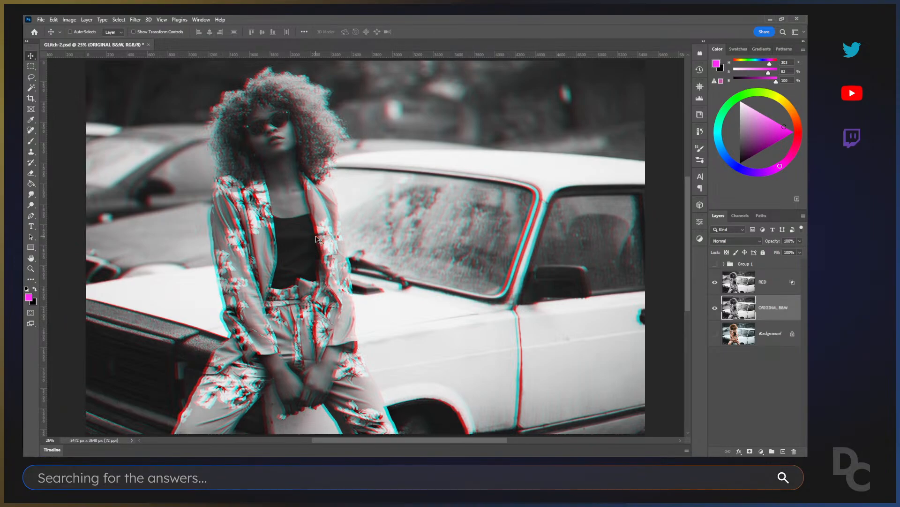
Examine the red and cyan fringes on the woman's clothing up close and across the whole photo.
key("ctrl+equal")
key("ctrl+equal")
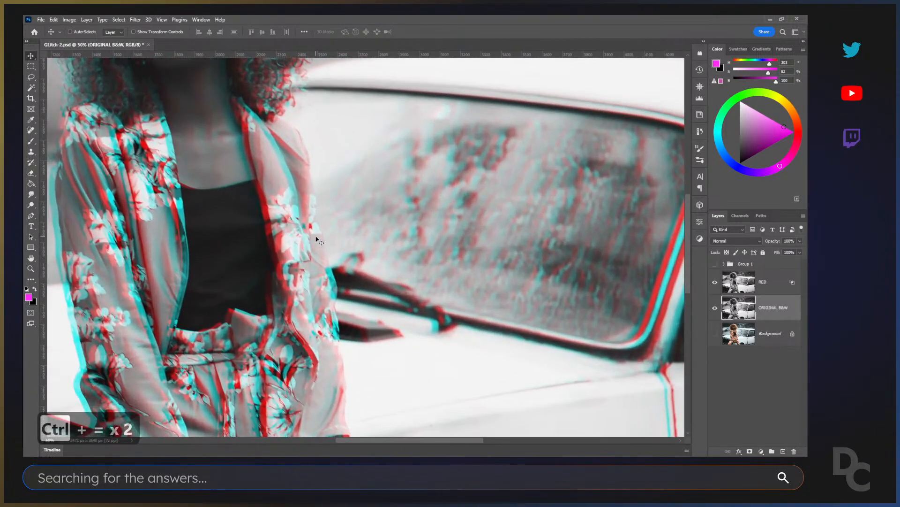
left_click_drag(315, 235, 444, 175)
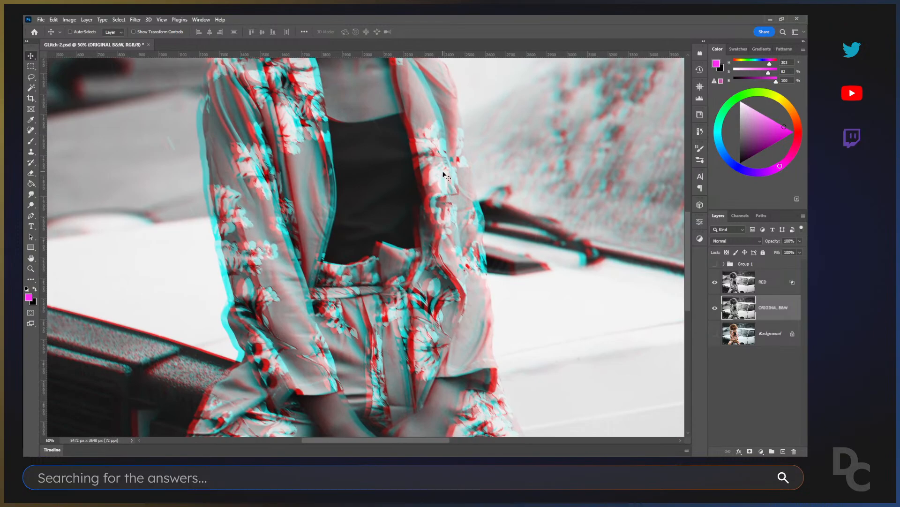
key("ctrl+minus")
key("ctrl+minus")
key("ctrl+minus")
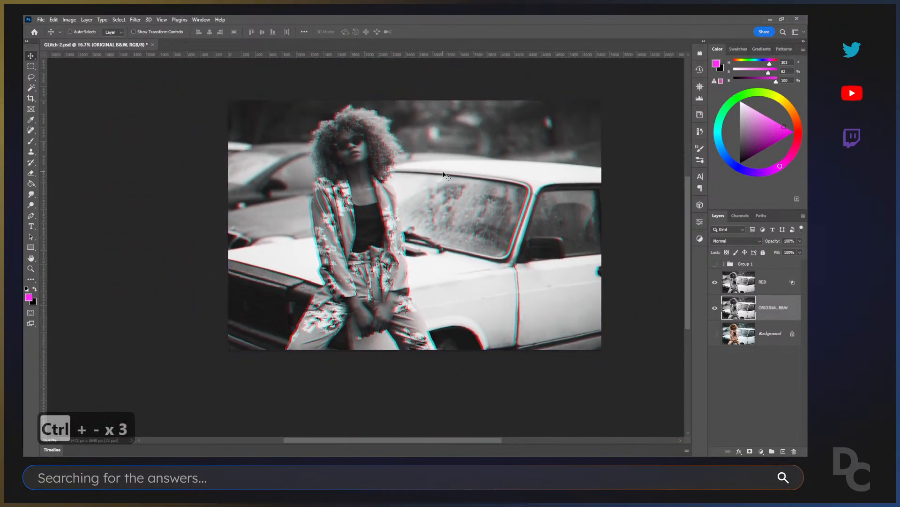
key("z")
left_click_drag(223, 90, 314, 196)
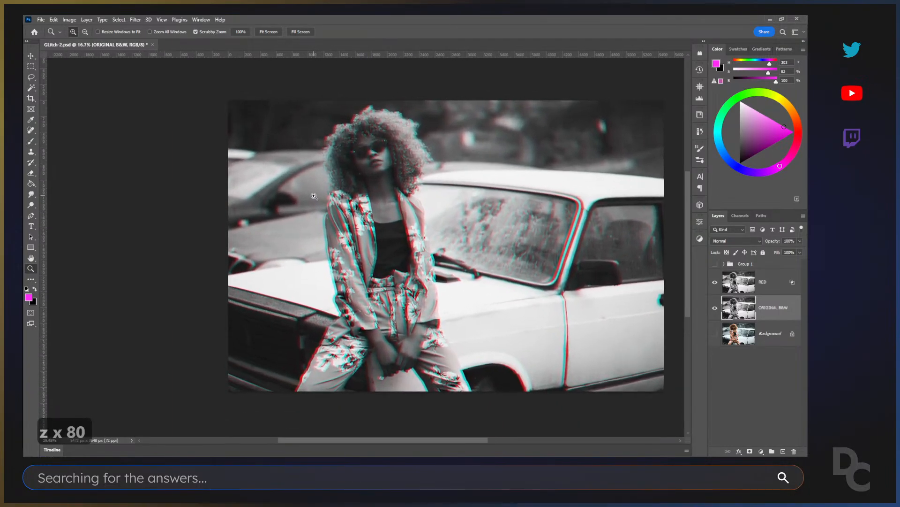
left_click_drag(471, 248, 416, 261)
key("v")
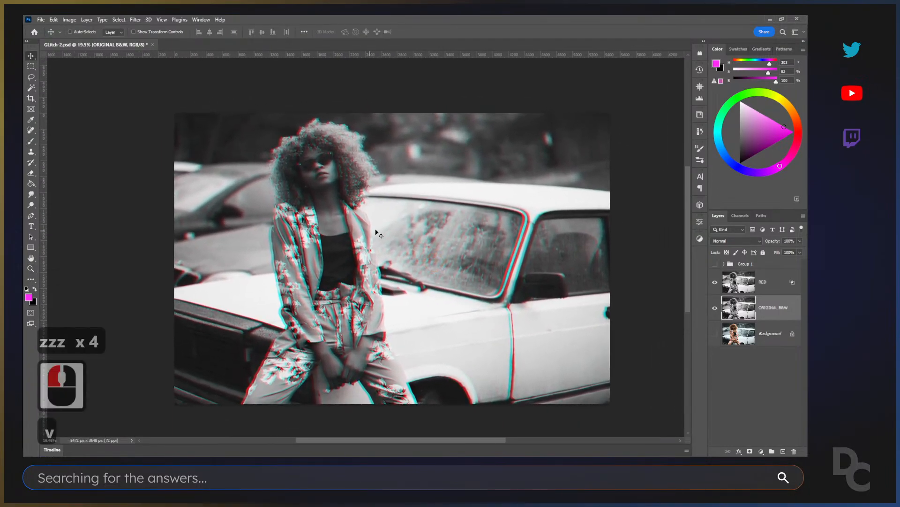
Select seven thin horizontal strips of varying length on the RED layer, spread from the woman's face down to the car's wheel.
left_click(772, 283)
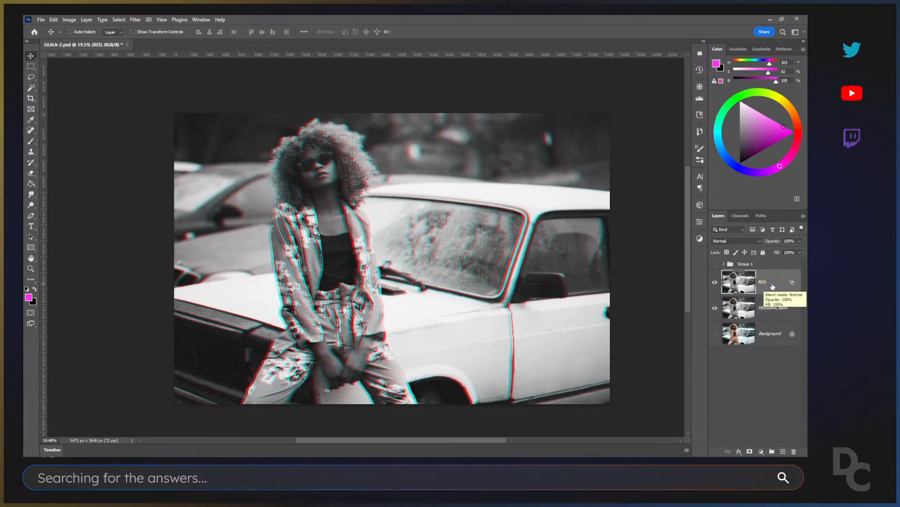
left_click(724, 263)
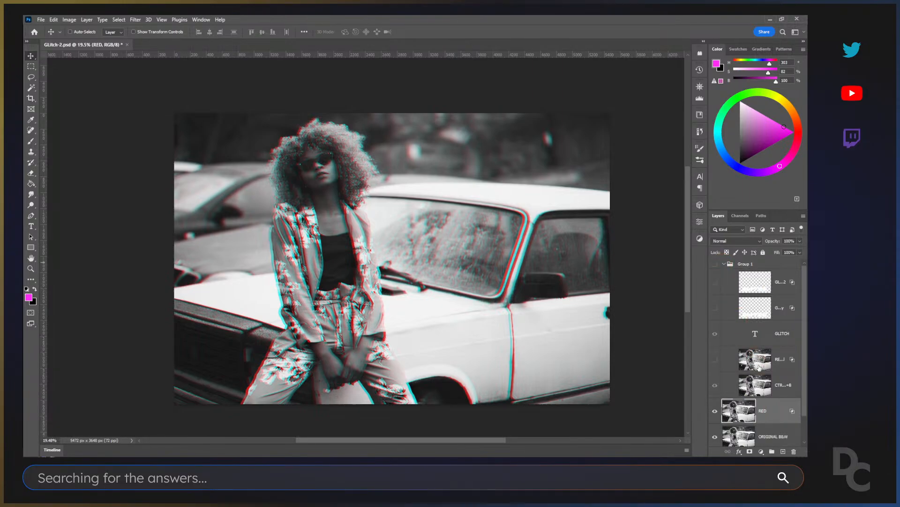
left_click(723, 263)
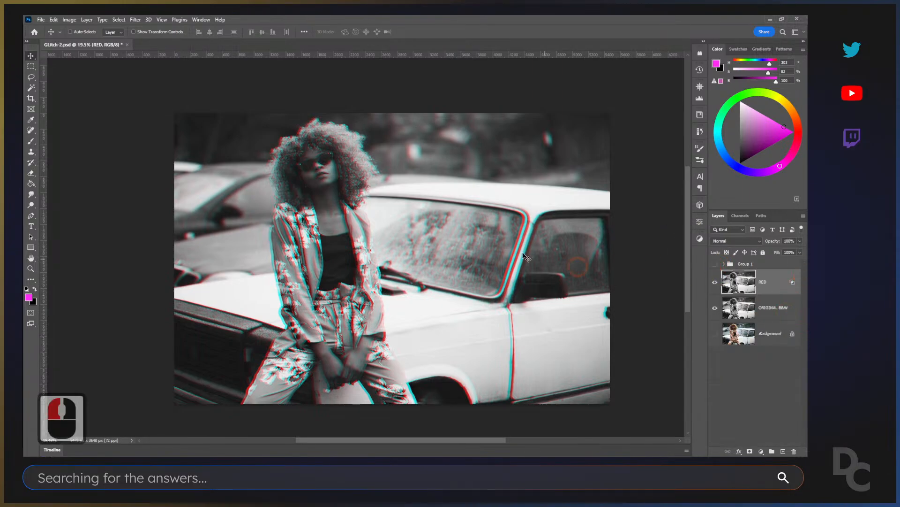
key("m")
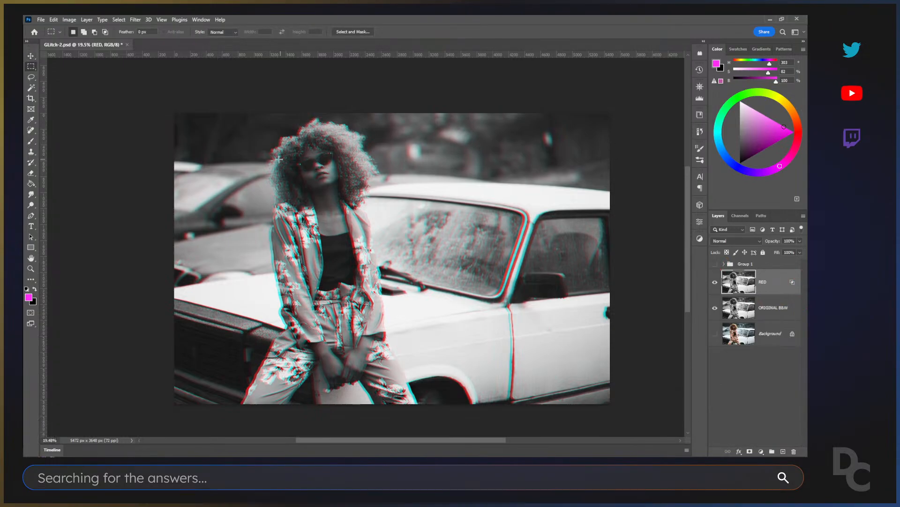
left_click_drag(251, 157, 434, 164)
left_click_drag(539, 195, 318, 197)
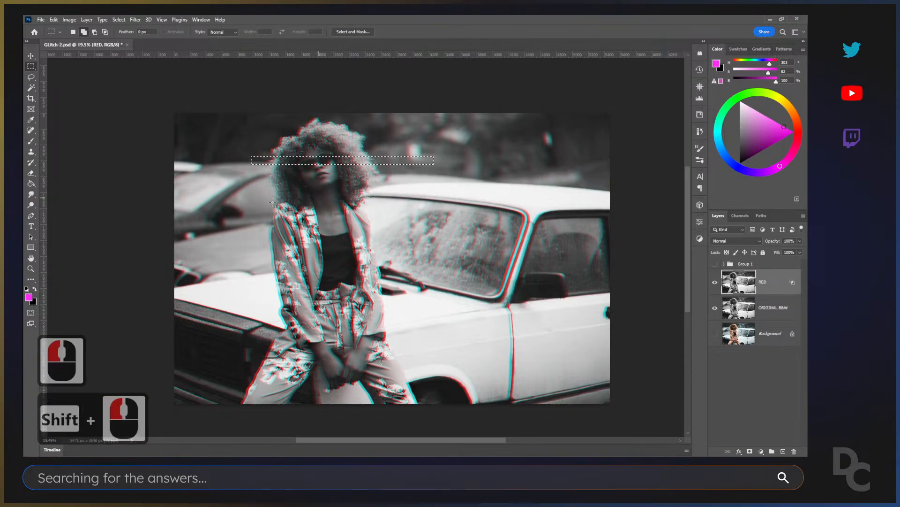
left_click_drag(204, 221, 498, 226)
left_click_drag(351, 281, 464, 283)
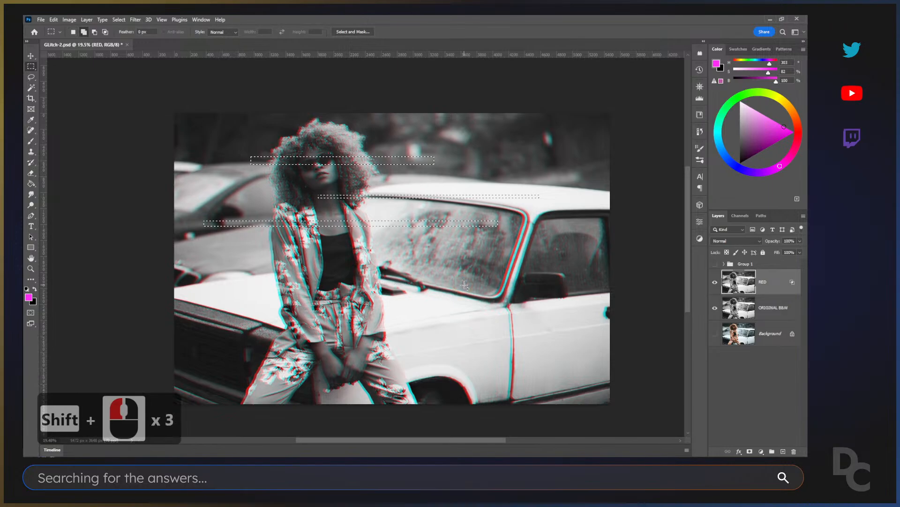
left_click_drag(265, 306, 367, 309)
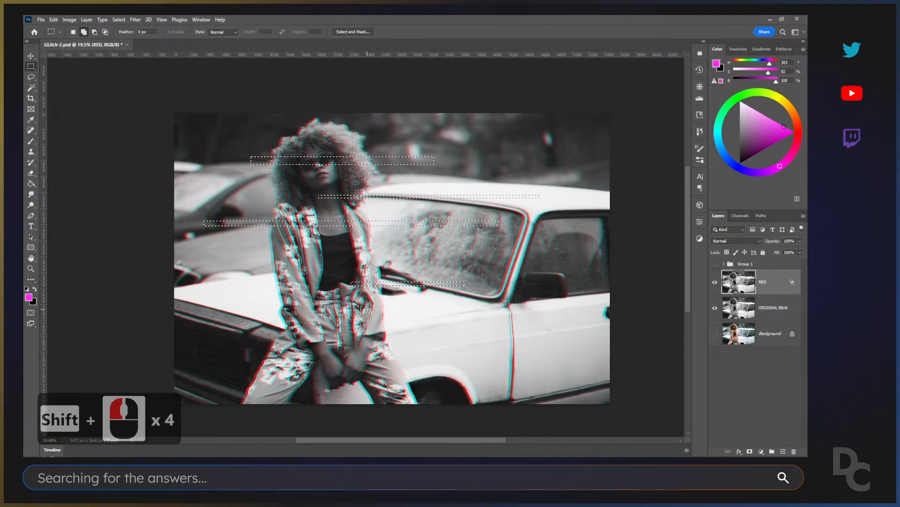
left_click_drag(198, 336, 378, 344)
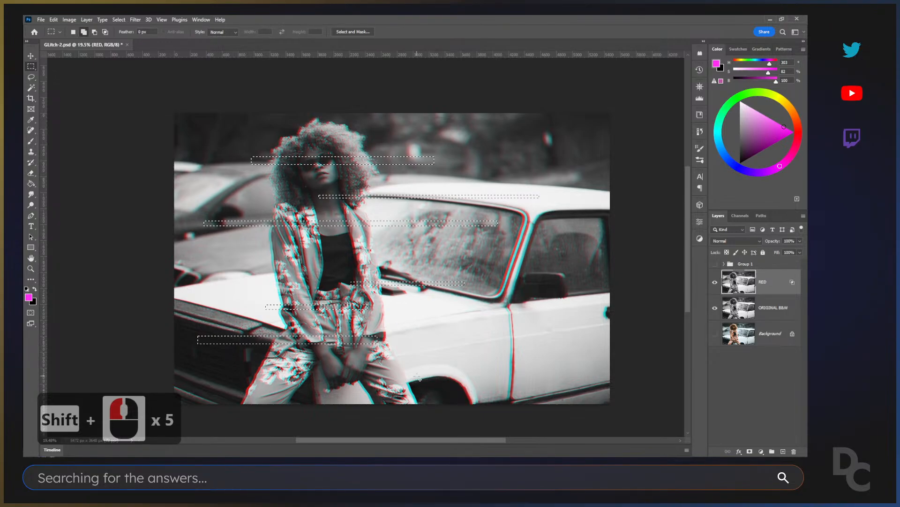
left_click_drag(410, 376, 598, 381)
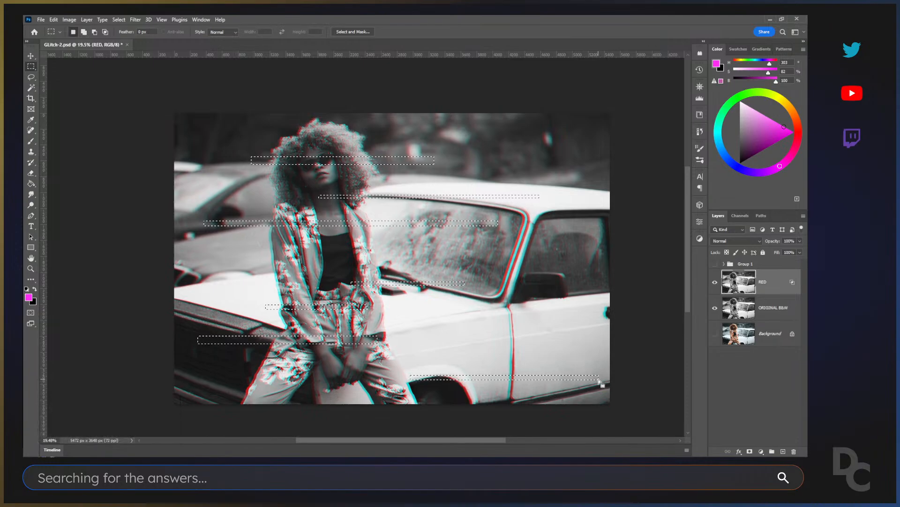
Shift the selected strips of the RED layer slightly to the right and clear the selection.
key("v")
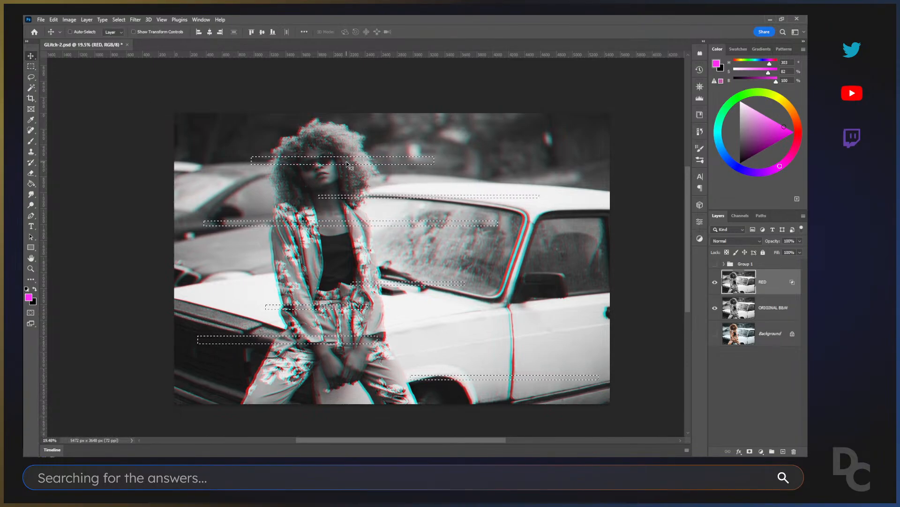
key("shift+Right")
key("shift+Right")
key("shift+Right")
key("shift+Right")
key("shift+Right")
key("shift+Right")
key("shift+Right")
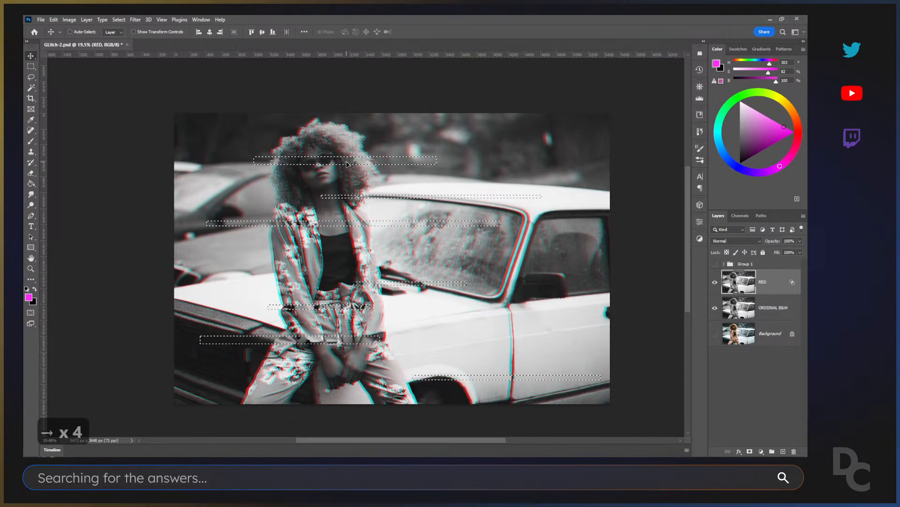
key("shift+Right")
key("shift+Right")
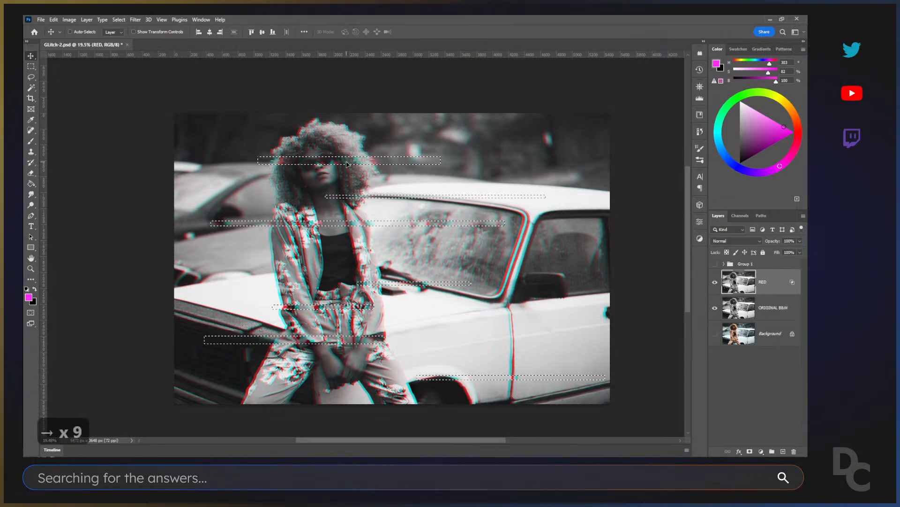
key("shift+Left")
key("shift+Left")
key("shift+Left")
key("shift+Right")
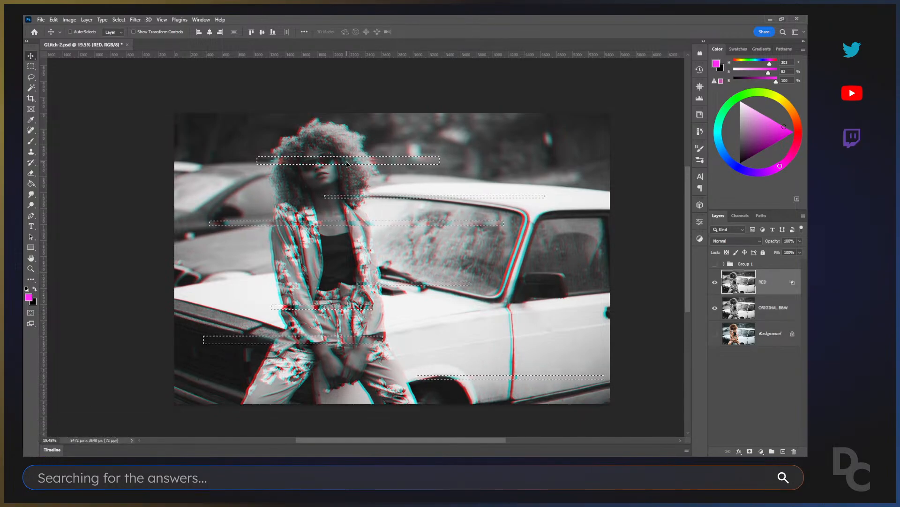
left_click_drag(151, 185, 151, 185)
key("ctrl+d")
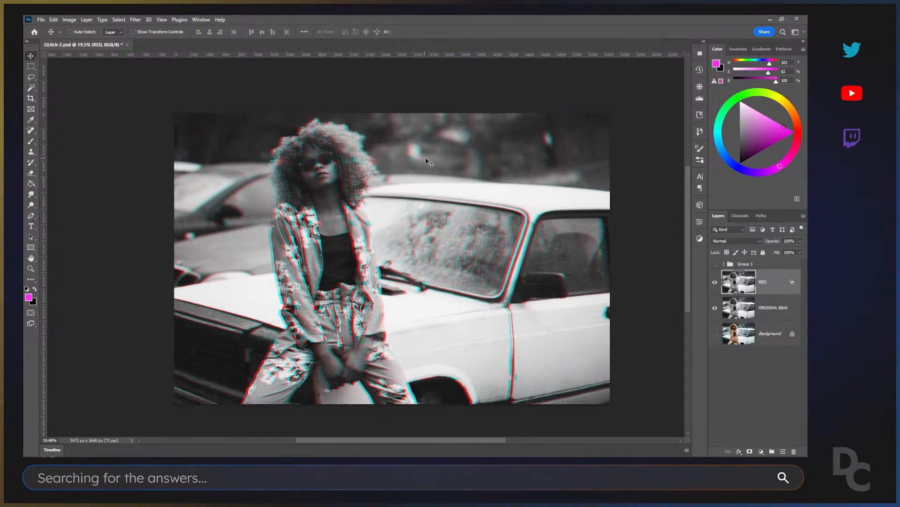
Examine the shifted strip across the woman's hair and sunglasses up close, and the whole image.
key("z")
left_click(334, 161)
left_click_drag(334, 161, 319, 162)
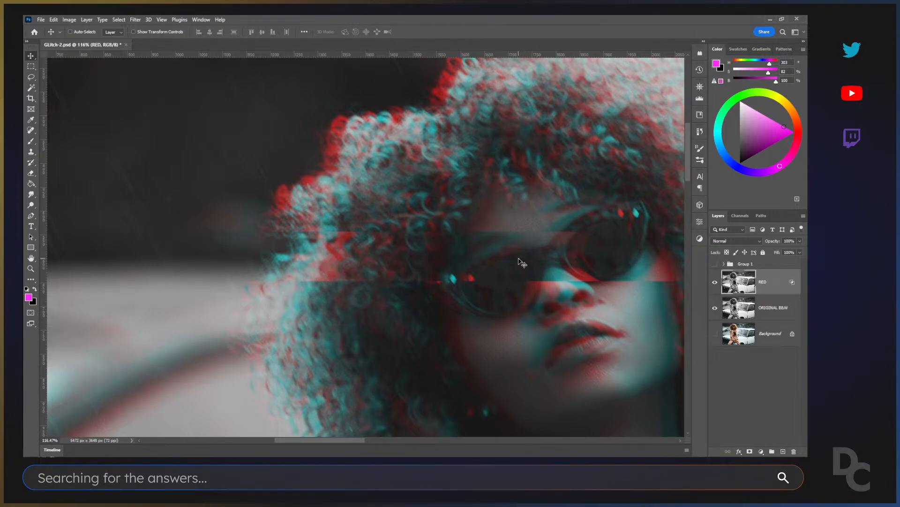
key("ctrl+minus")
key("ctrl+minus")
key("ctrl+minus")
key("ctrl+minus")
key("ctrl+minus")
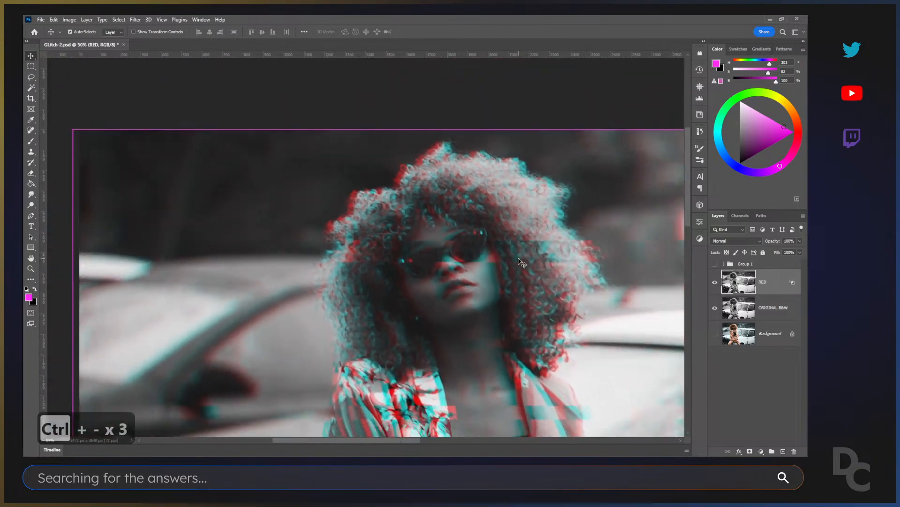
scroll(520, 262, "down", 10)
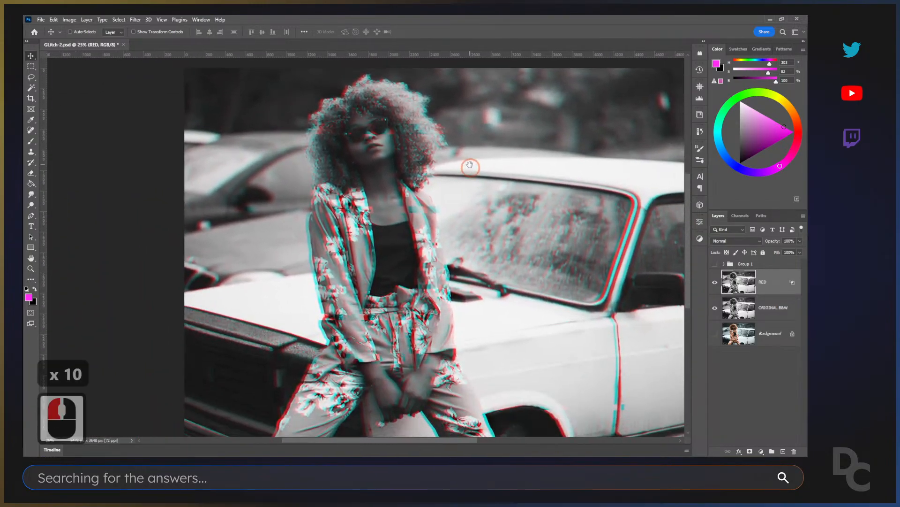
key("ctrl+minus")
Select six new horizontal strips of varying thickness on the RED layer, from the top of the hair down to the front bumper.
key("m")
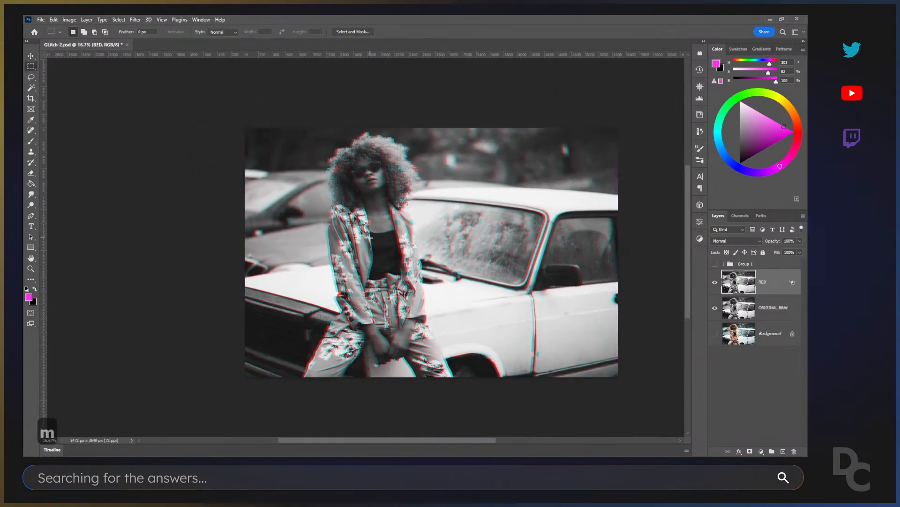
left_click_drag(307, 244, 417, 247)
left_click_drag(518, 254, 601, 256)
left_click_drag(264, 290, 443, 307)
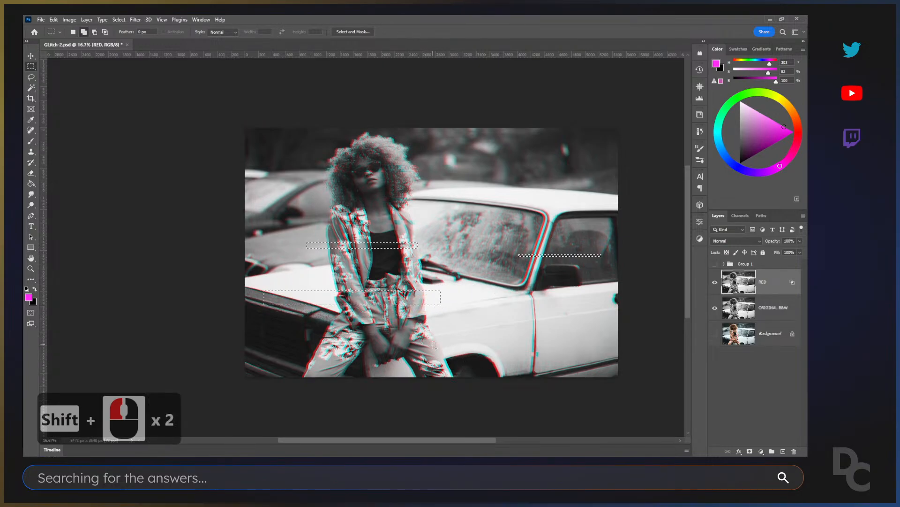
left_click_drag(433, 340, 598, 344)
left_click_drag(271, 362, 363, 368)
left_click_drag(336, 143, 539, 145)
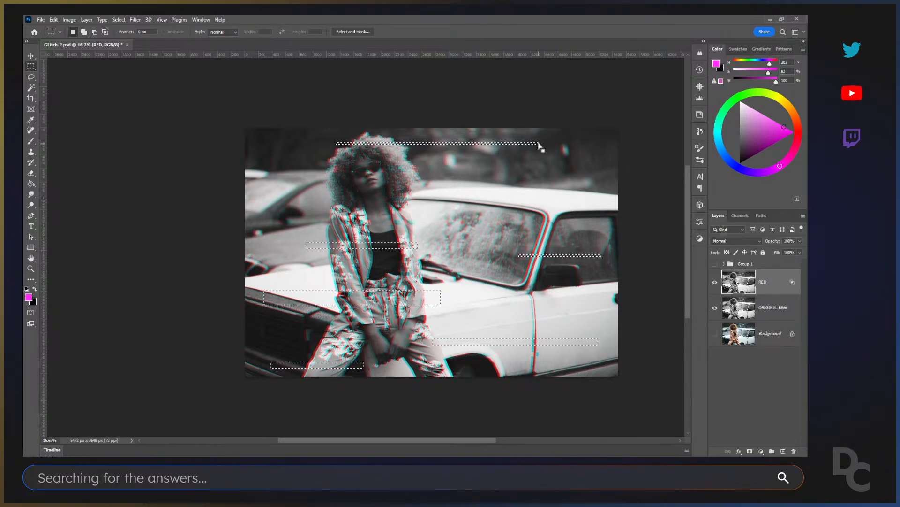
Shift the six selected strips of the RED layer to the left and clear the selection.
key("v")
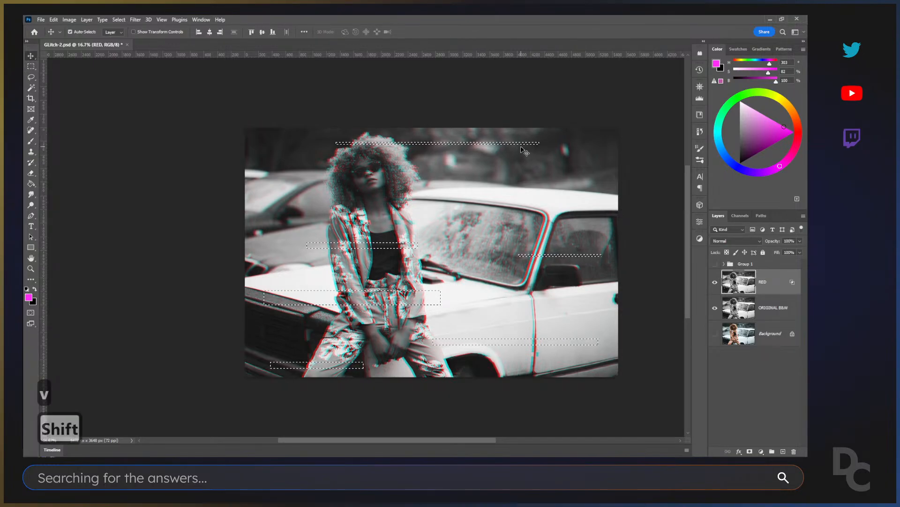
key("ctrl+shift+Left")
key("ctrl+shift+Left")
key("ctrl+shift+Left")
key("ctrl+shift+Left")
key("ctrl+shift+Left")
key("ctrl+shift+Left")
key("ctrl+shift+Left")
key("ctrl+shift+Left")
key("ctrl+shift+Left")
key("ctrl+shift+Left")
key("ctrl+shift+Left")
key("ctrl+shift+Left")
key("ctrl+shift+Left")
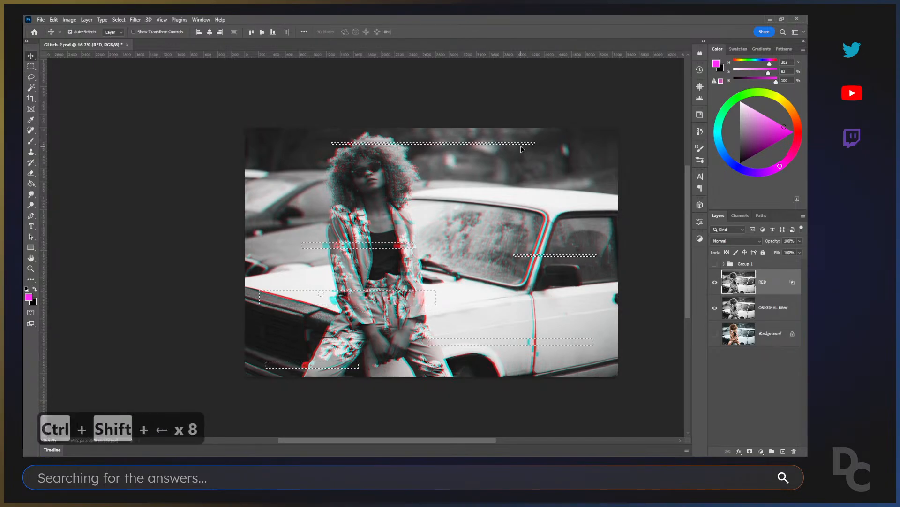
double_click(511, 230)
key("ctrl+d")
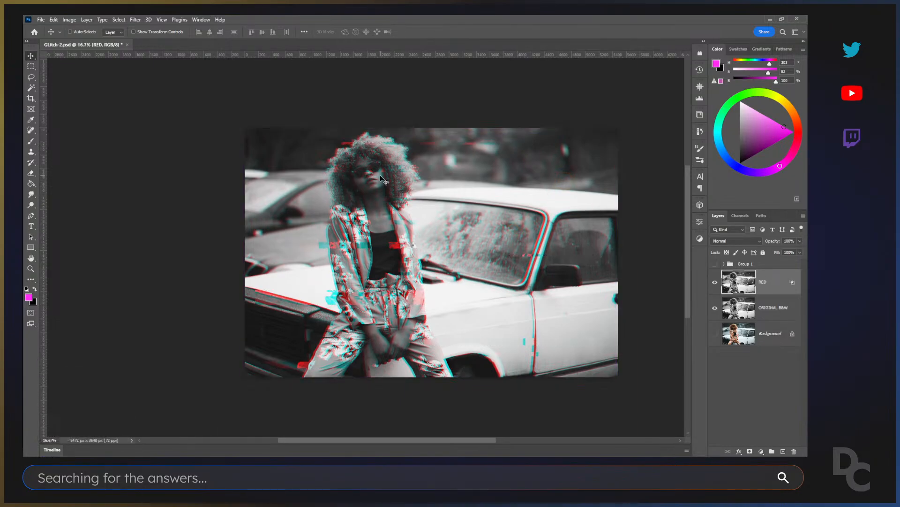
key("ctrl+equal")
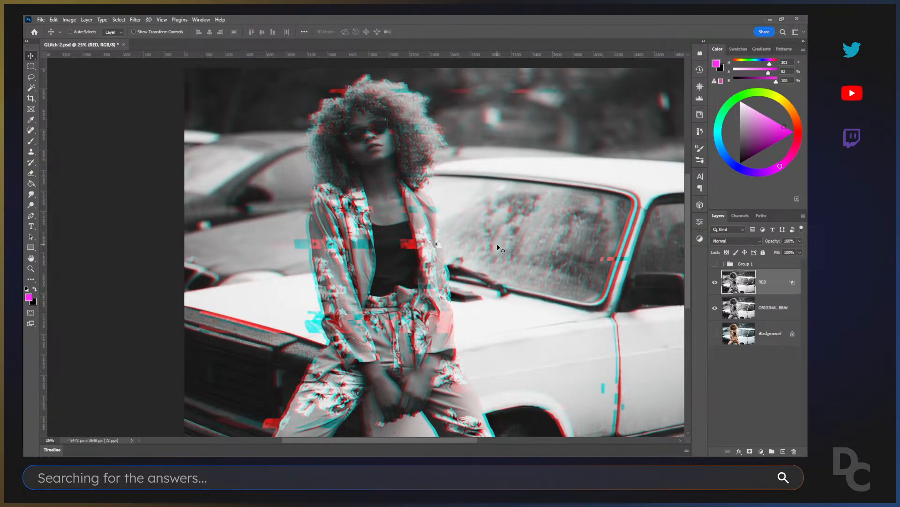
key("space")
left_click_drag(497, 244, 410, 254)
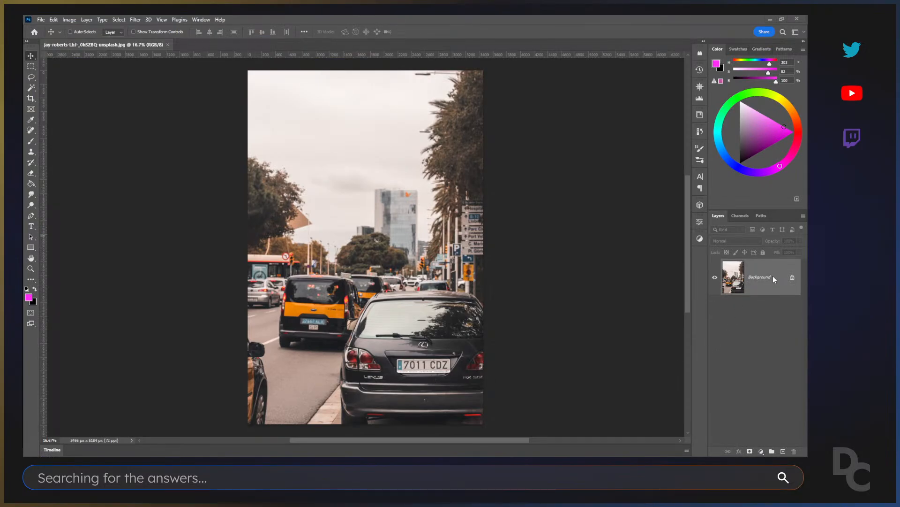
Unlock the street photo's Background layer and convert it to a smart object.
double_click(793, 276)
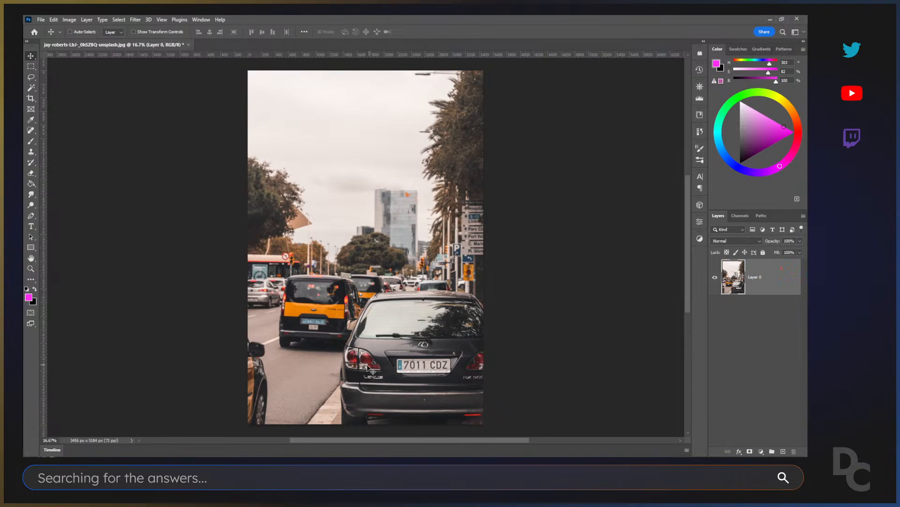
right_click(782, 280)
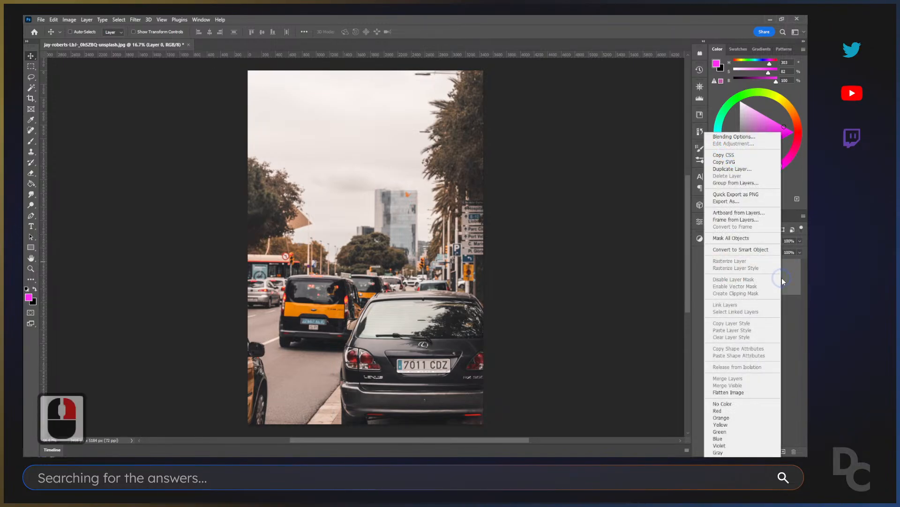
left_click(746, 251)
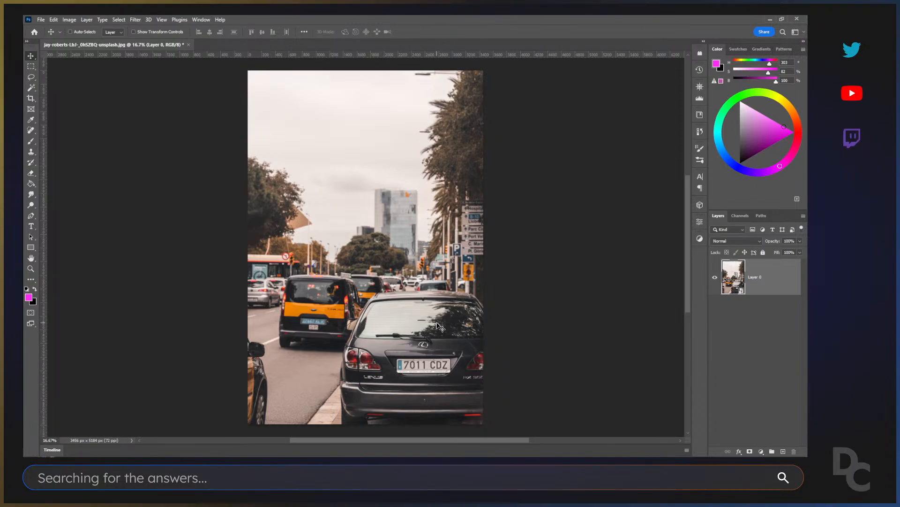
Select rectangular areas around the licence plates of the black and yellow taxi and the dark Lexus.
key("m")
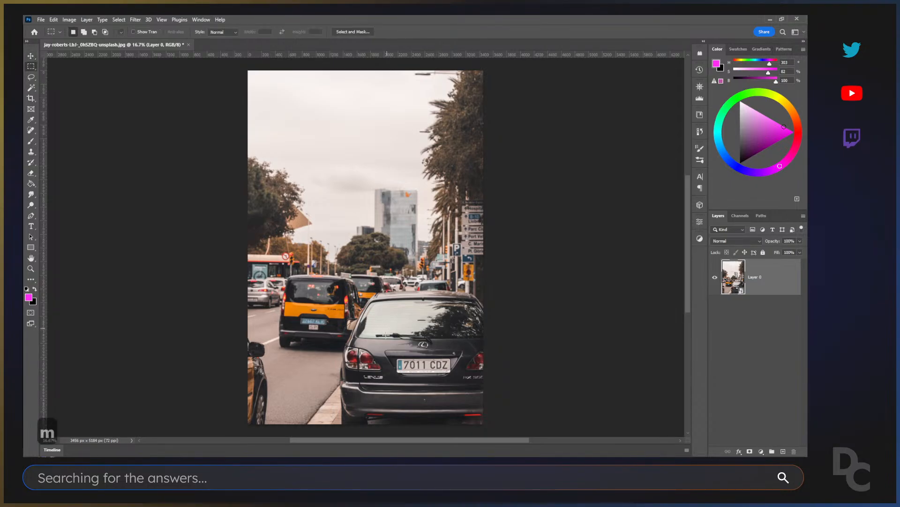
left_click_drag(298, 314, 336, 329)
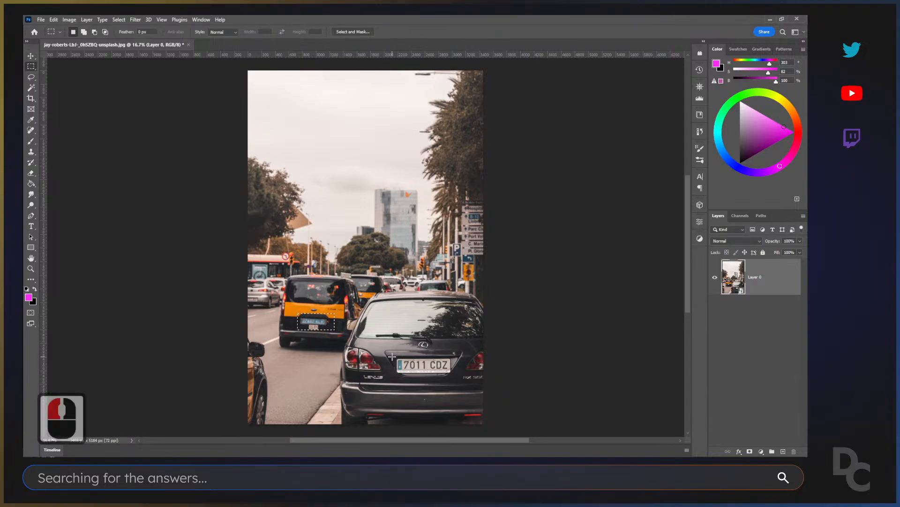
left_click_drag(380, 349, 464, 376, "shift")
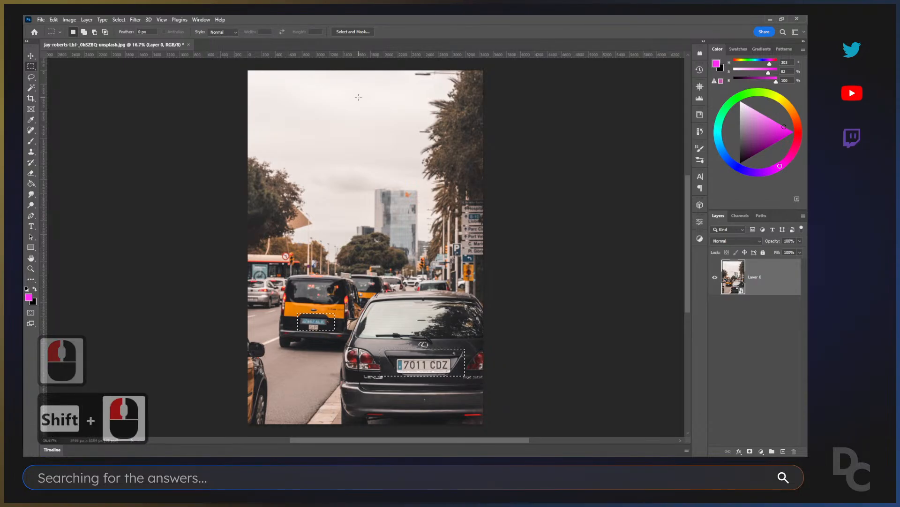
Start a Mosaic filter on the two selected plate areas, with the preview at 13% and a cell size of 45.
left_click(136, 20)
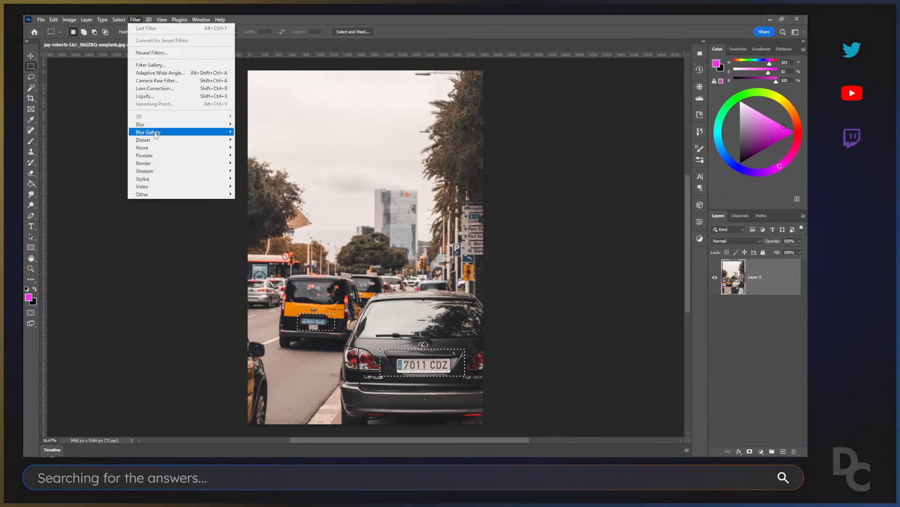
mouse_move(157, 125)
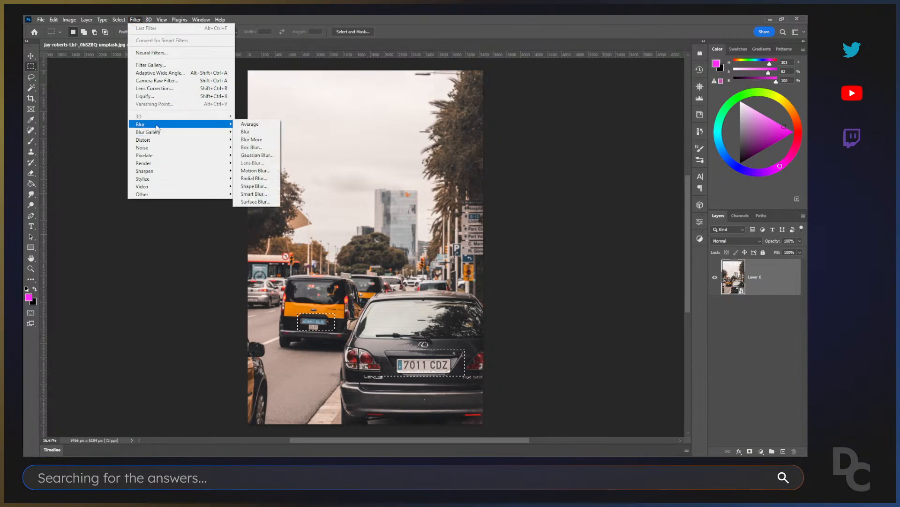
mouse_move(152, 156)
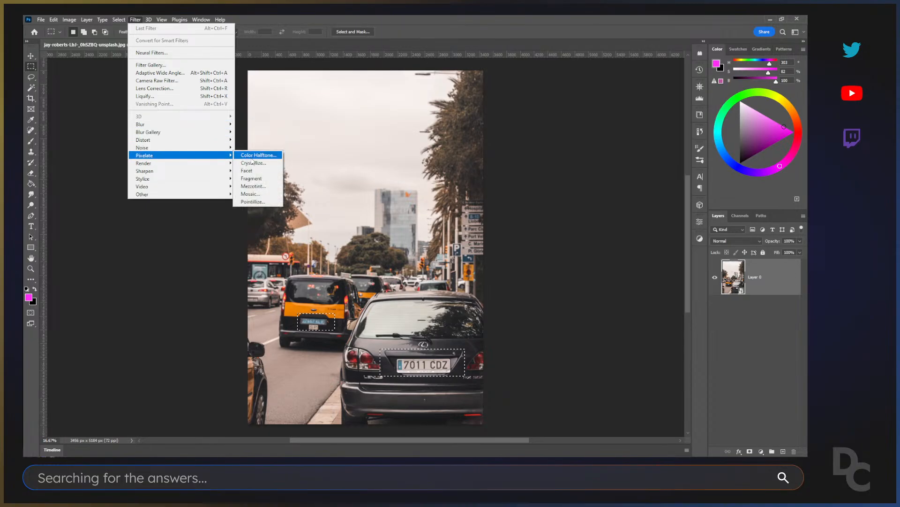
left_click(249, 194)
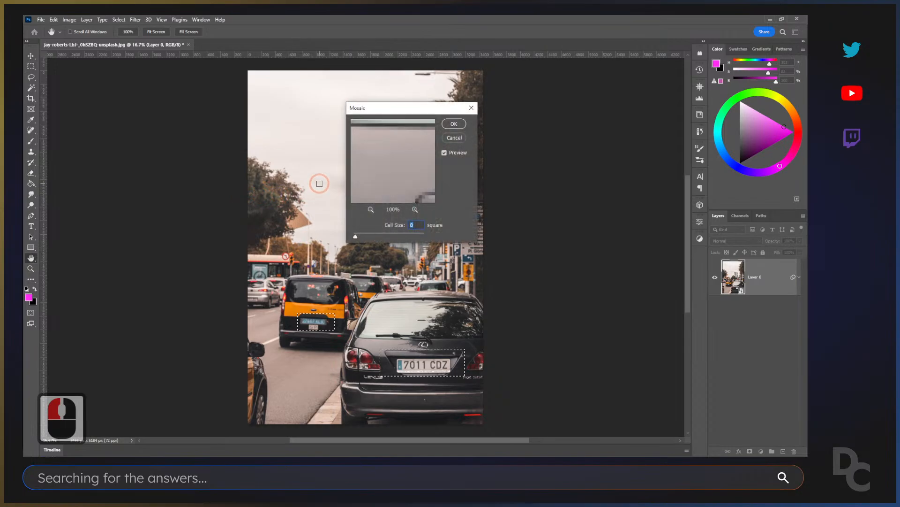
left_click_drag(419, 109, 506, 162)
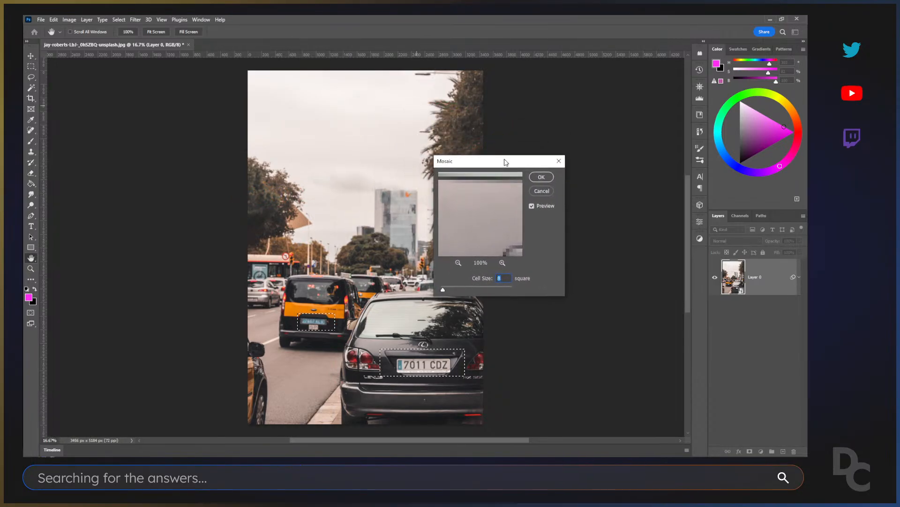
left_click(457, 263)
left_click(458, 262)
left_click(458, 262)
left_click(458, 263)
left_click(458, 263)
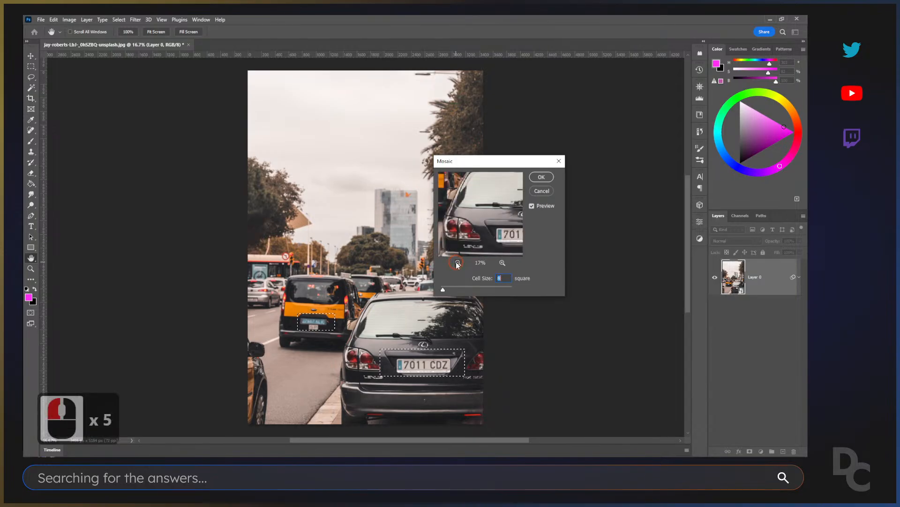
left_click(458, 263)
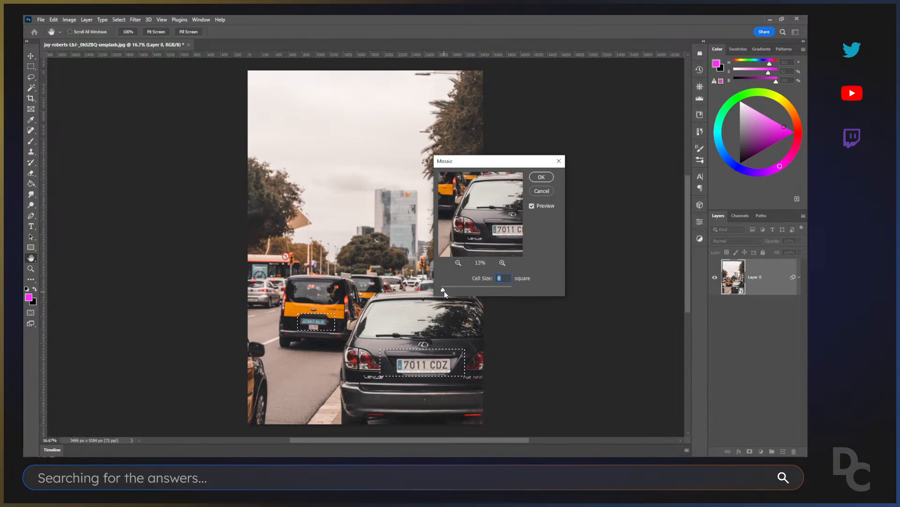
left_click_drag(443, 289, 456, 291)
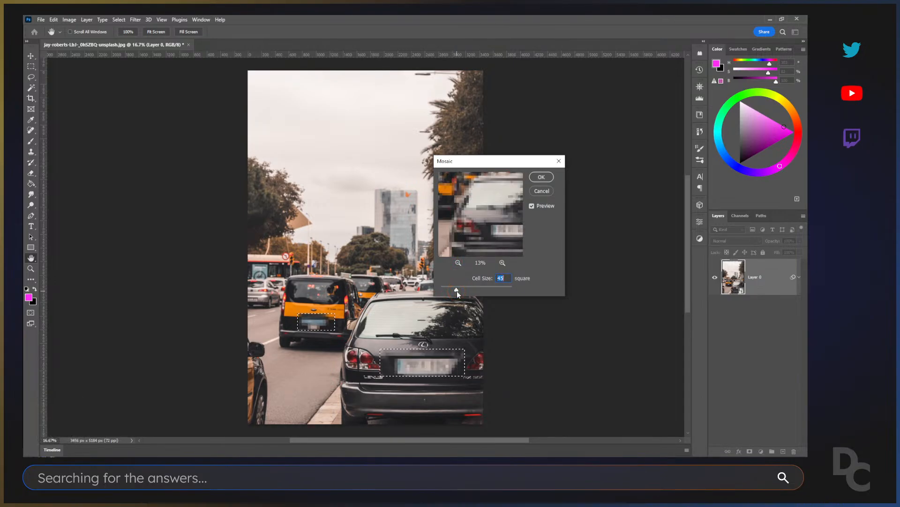
Try larger Mosaic cell sizes on the plates, settle on 78 square and apply the filter.
left_click_drag(498, 167, 426, 118)
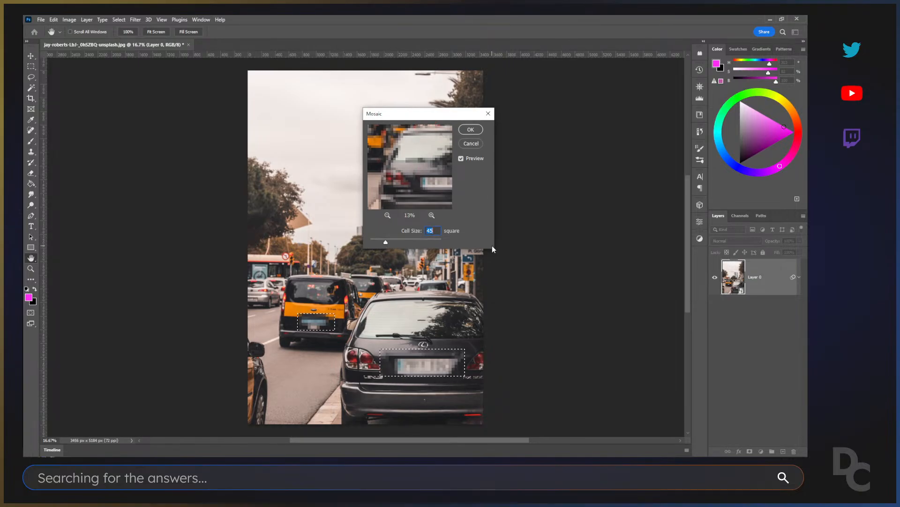
double_click(388, 215)
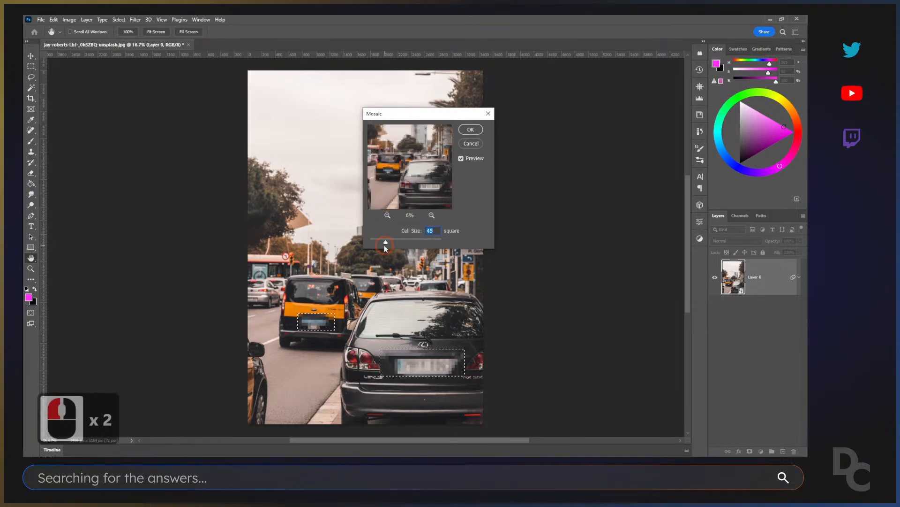
left_click_drag(386, 242, 412, 243)
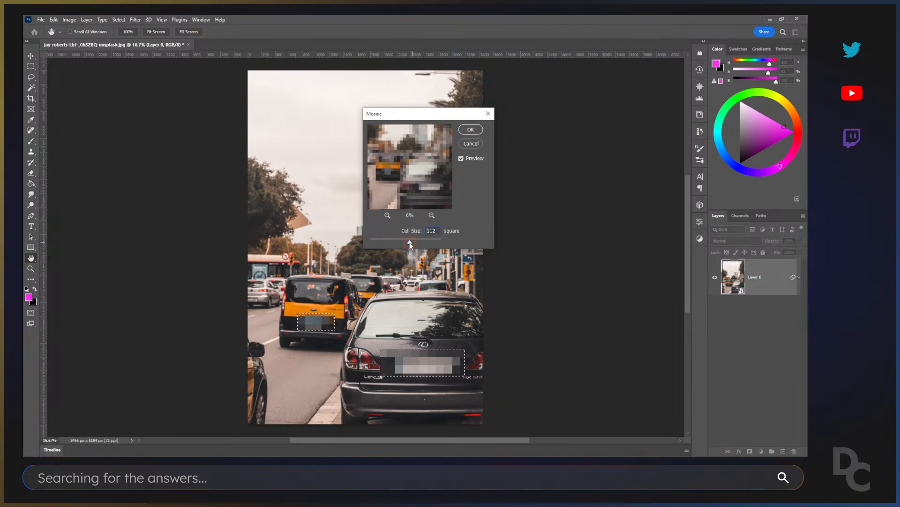
left_click_drag(409, 243, 405, 248)
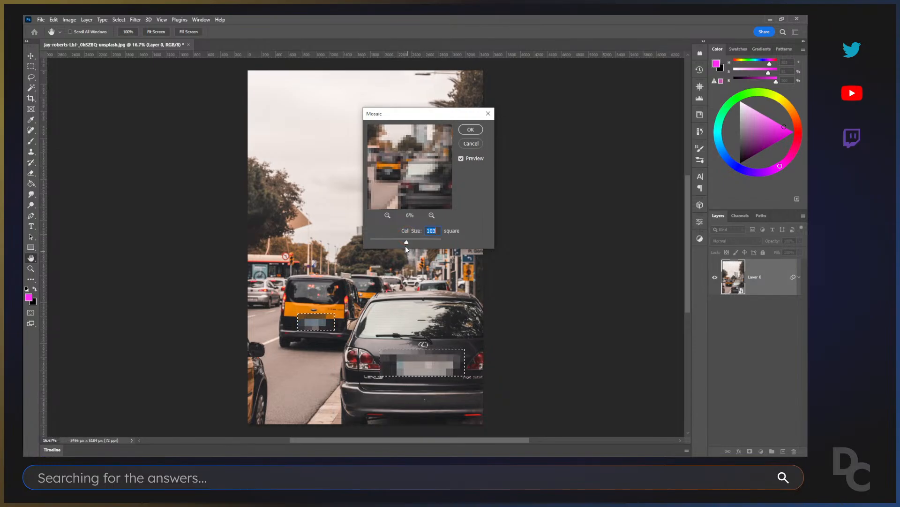
left_click(399, 243)
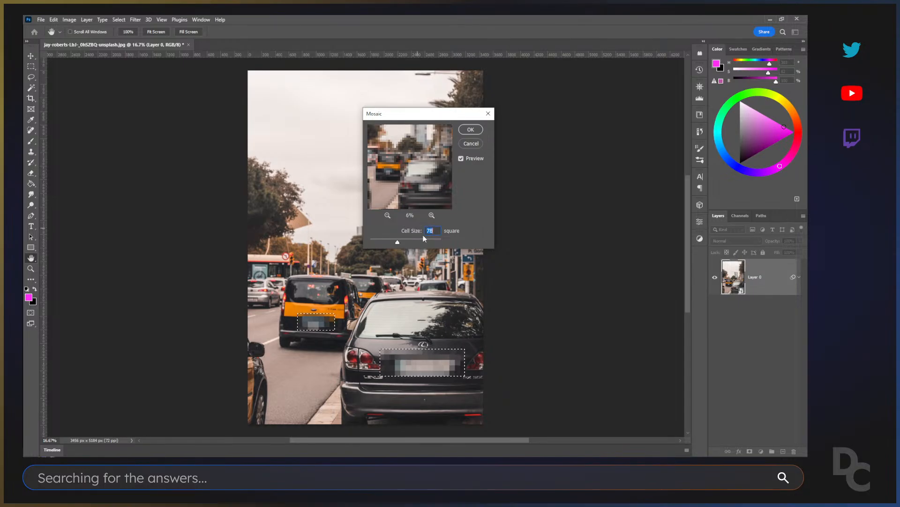
left_click(470, 129)
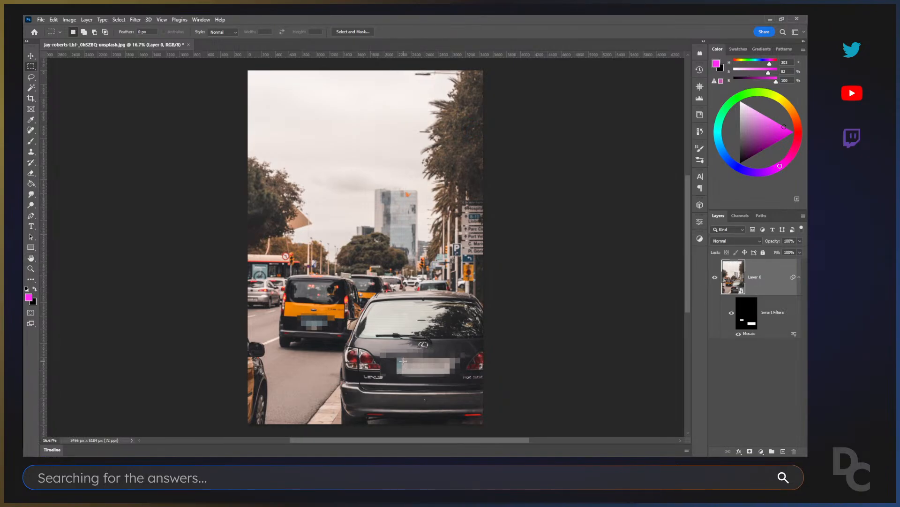
Disable and re-enable the smart filter mask to compare the mosaic on the whole photo with the masked plates.
left_click(750, 308)
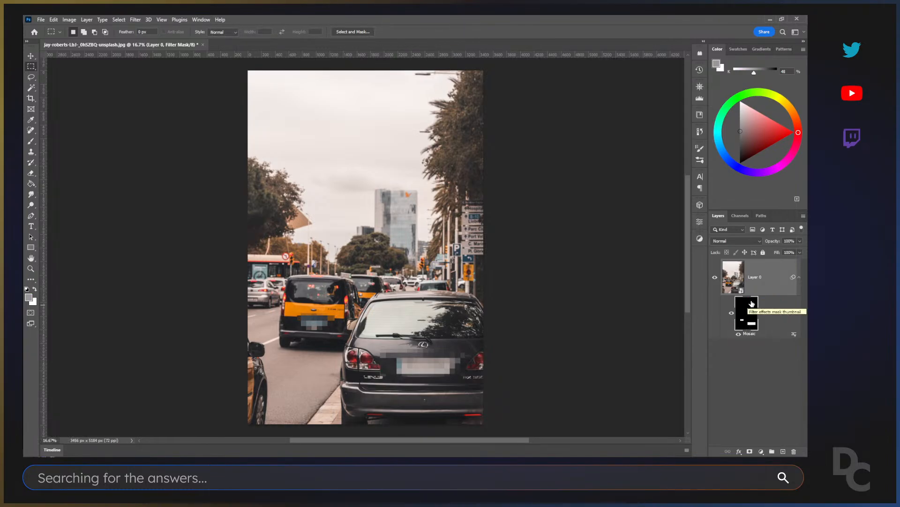
left_click(135, 19)
mouse_move(175, 156)
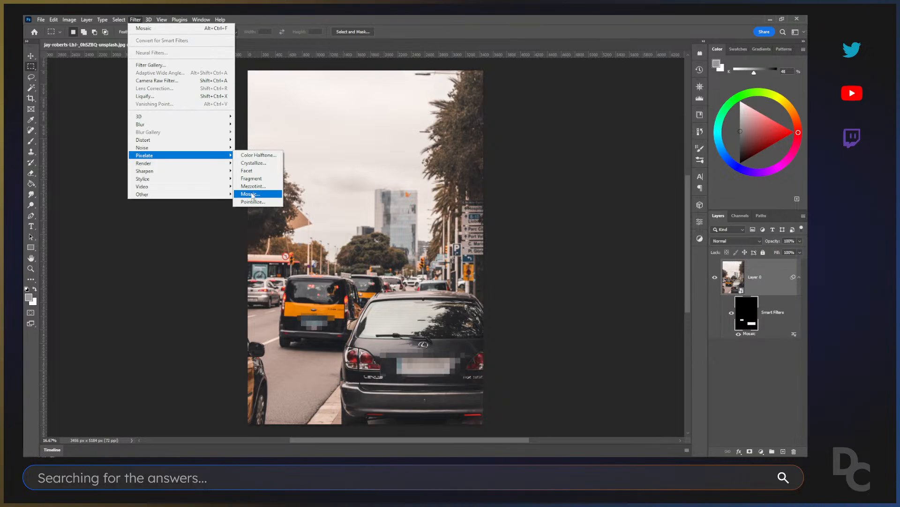
left_click(748, 313)
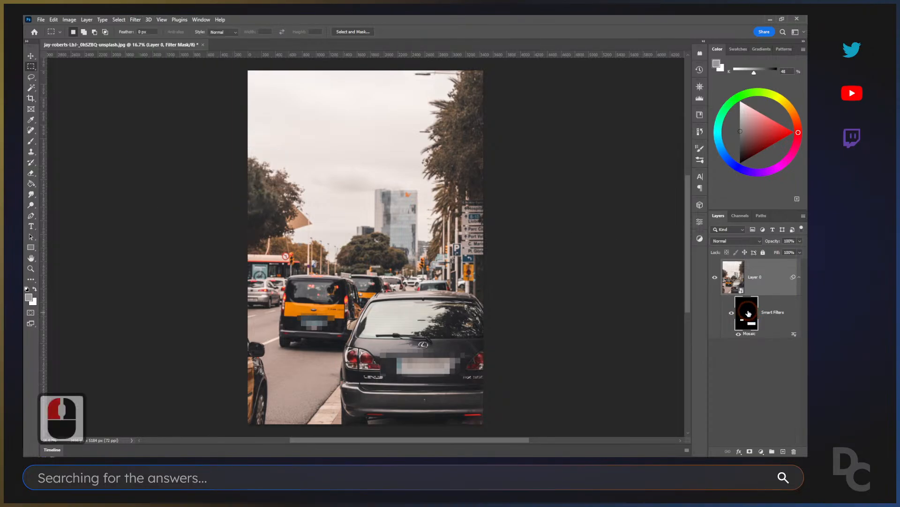
left_click(748, 313, "shift")
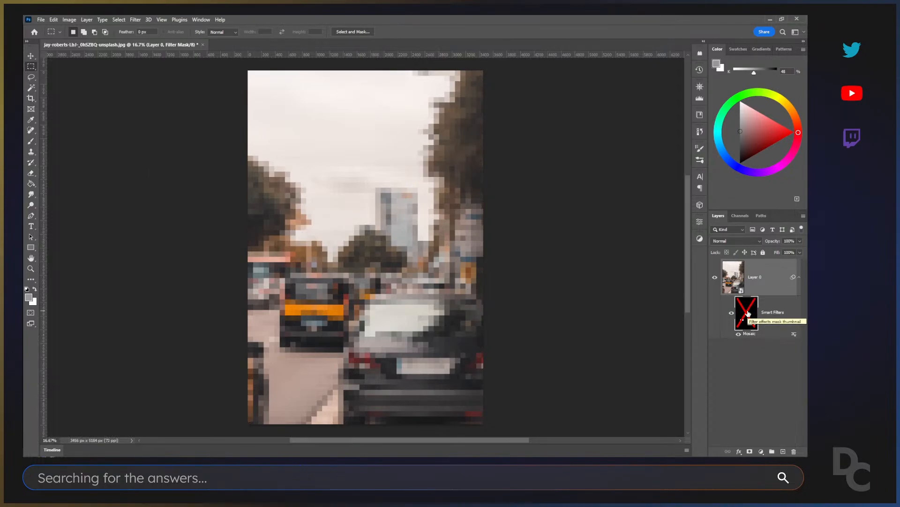
left_click(749, 312, "shift")
left_click(746, 309, "shift")
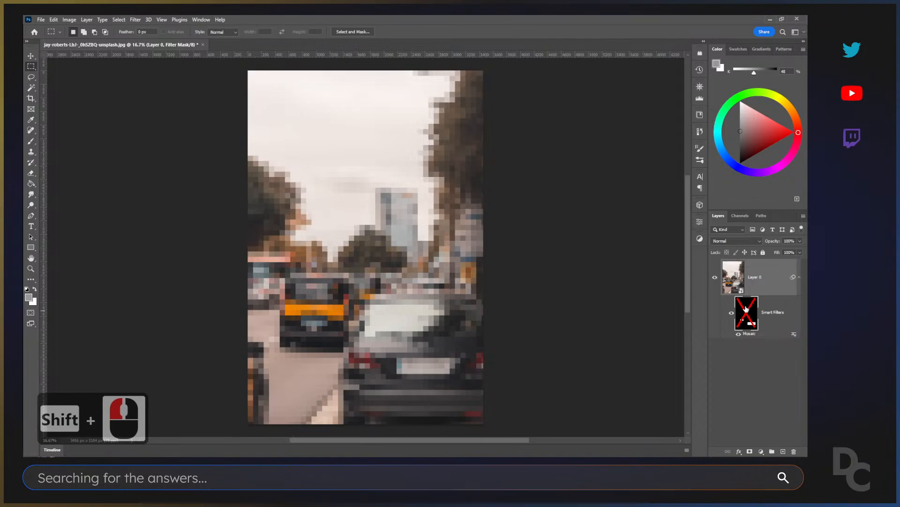
left_click(747, 309, "shift")
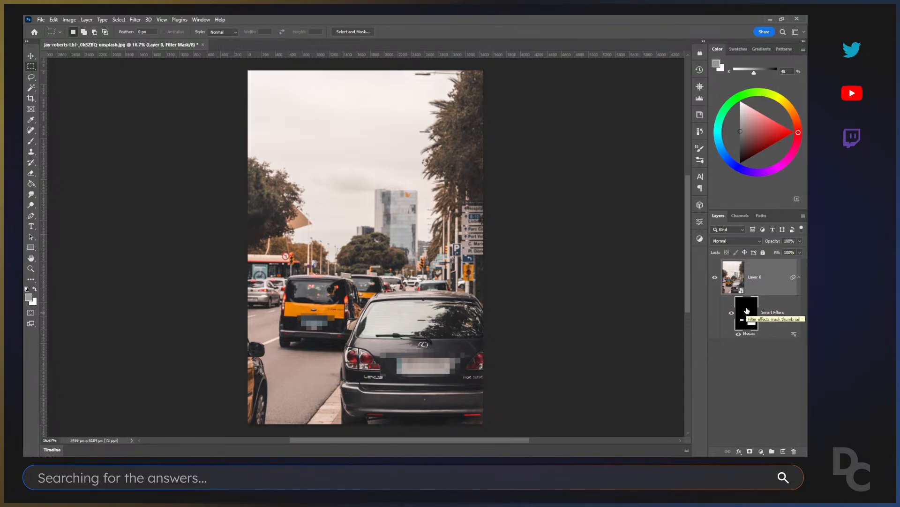
Edit the Mosaic smart filter on Layer 0 and raise its cell size to 141 square.
double_click(749, 334)
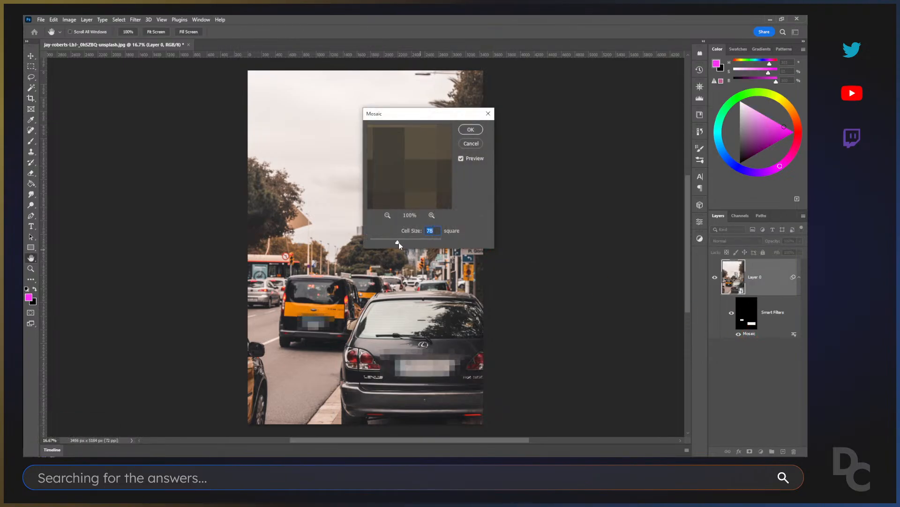
left_click_drag(398, 242, 420, 244)
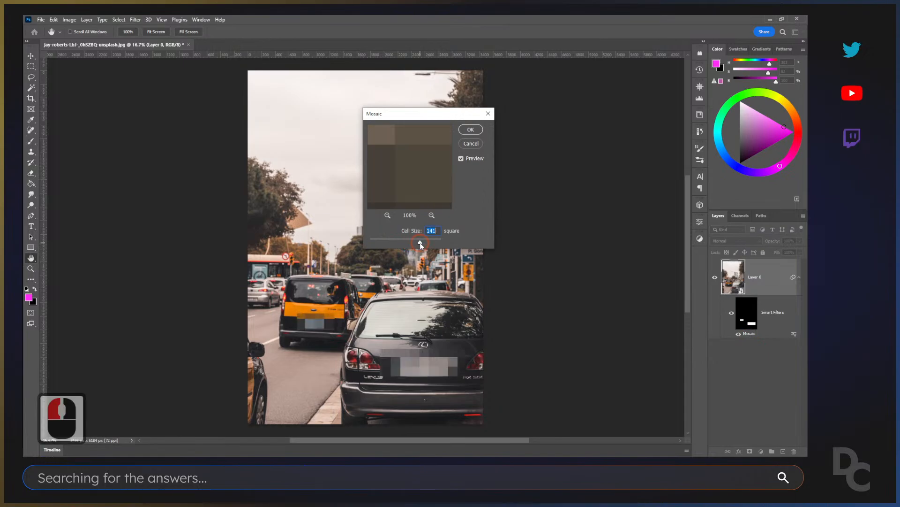
left_click(470, 130)
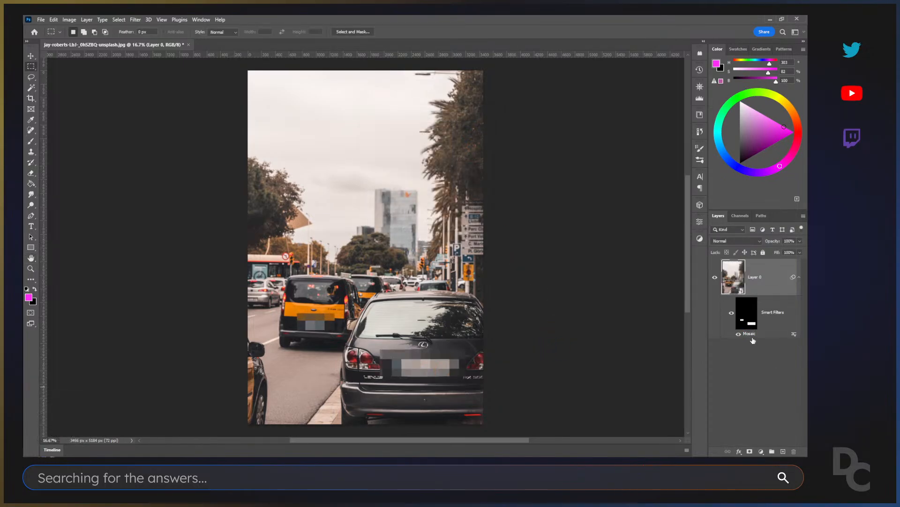
Hide and show the smart filters to compare the plates with and without the mosaic, clearing the stray selection.
left_click(731, 315)
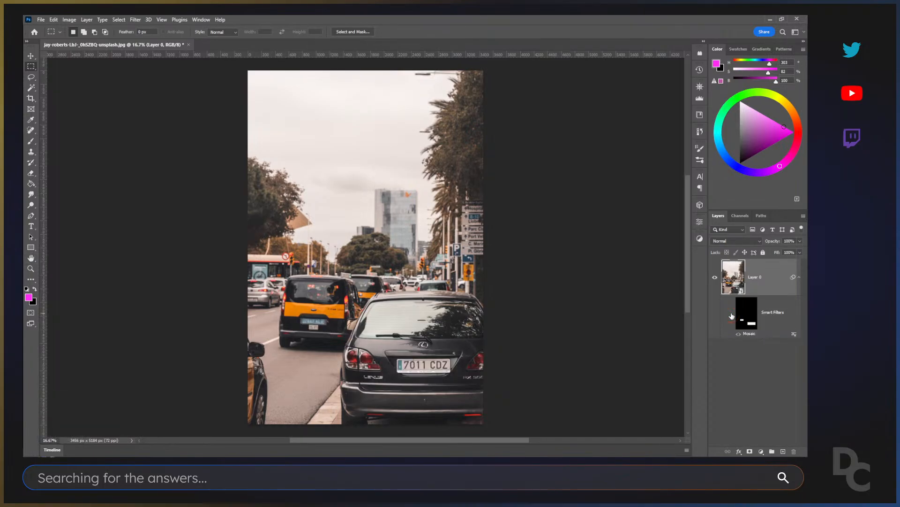
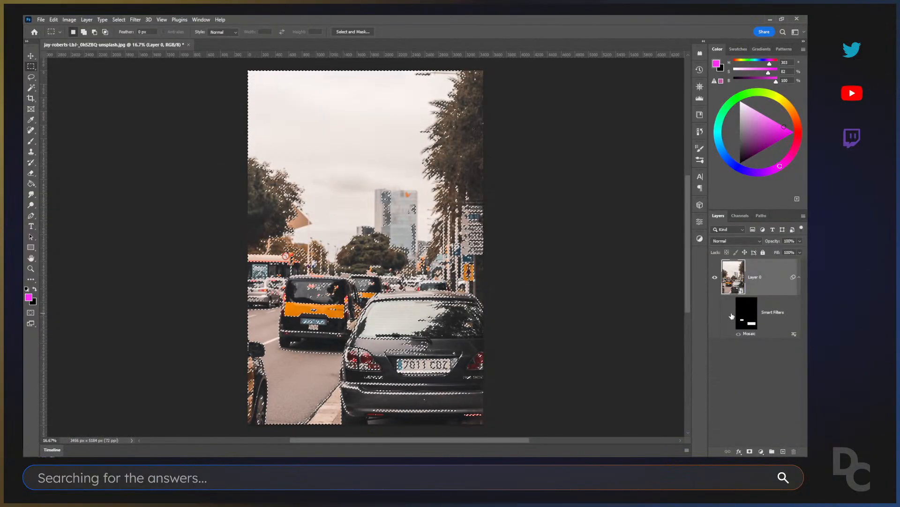
key("ctrl+d")
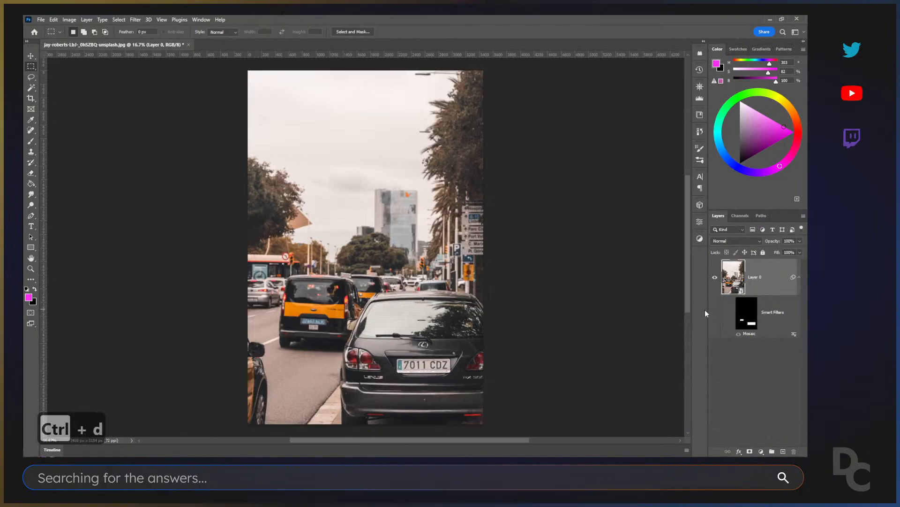
left_click(731, 313)
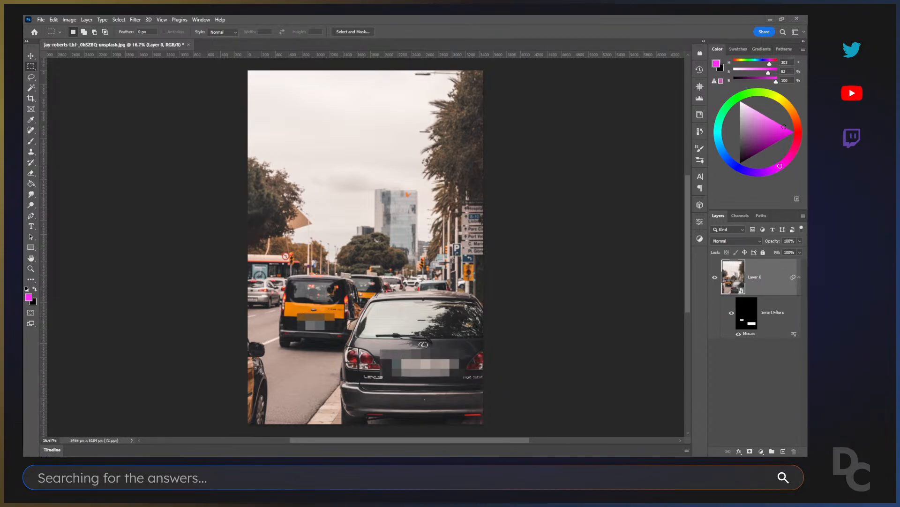
Close the edited street traffic photo.
left_click(188, 44)
left_click(413, 182)
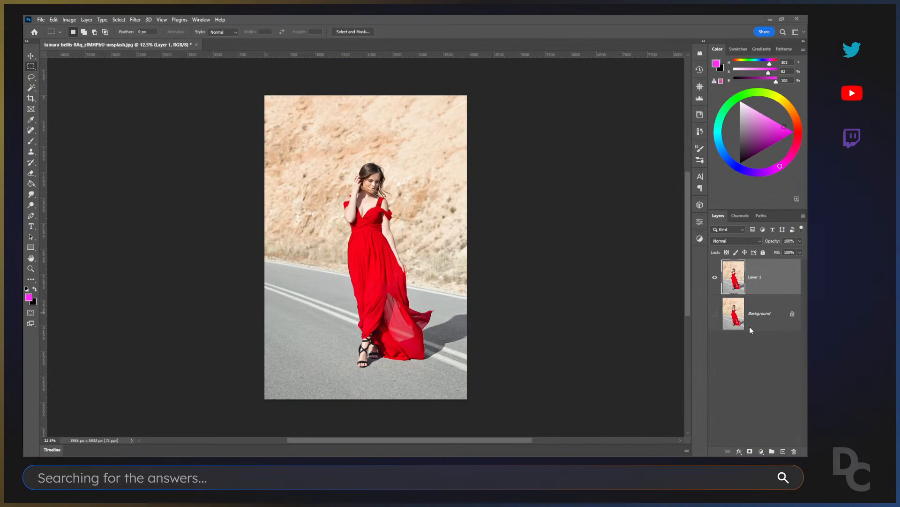
Undo the last two changes in the photo of the woman in the red dress.
key("ctrl+z")
key("ctrl+z")
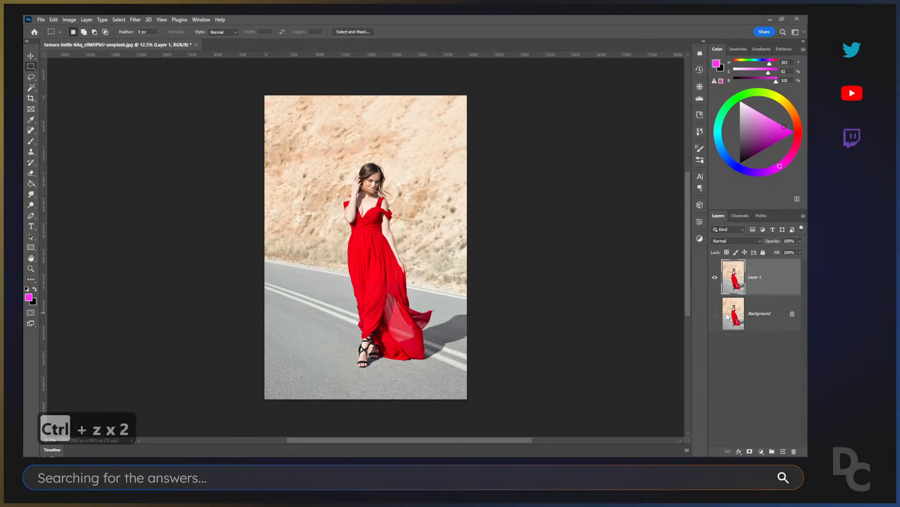
Undo the Layer 1 copy of the red dress photo and duplicate the Background layer under its default name.
left_click(739, 359)
key("ctrl+z")
key("ctrl+z")
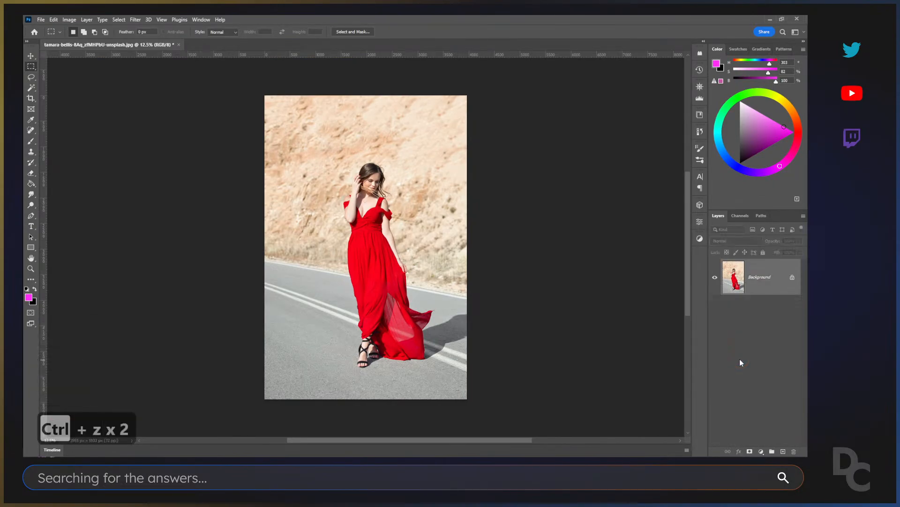
right_click(779, 292)
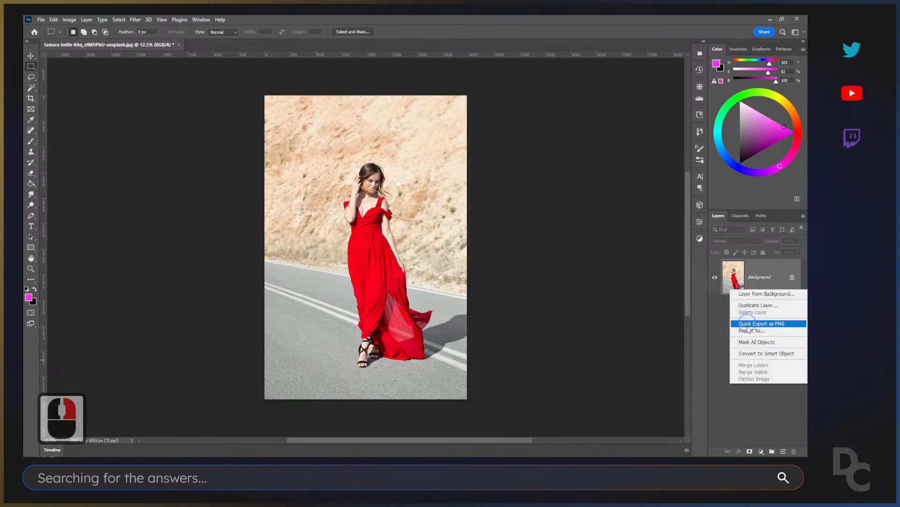
left_click(757, 305)
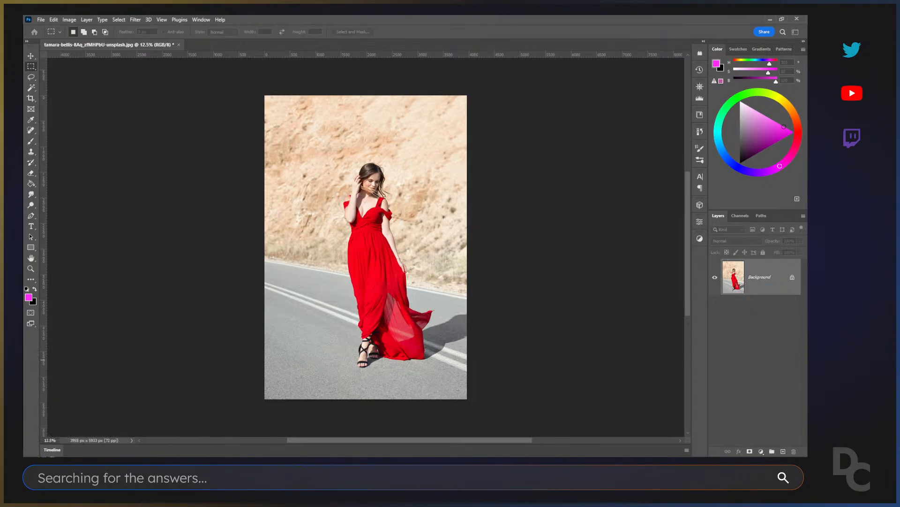
left_click(675, 283)
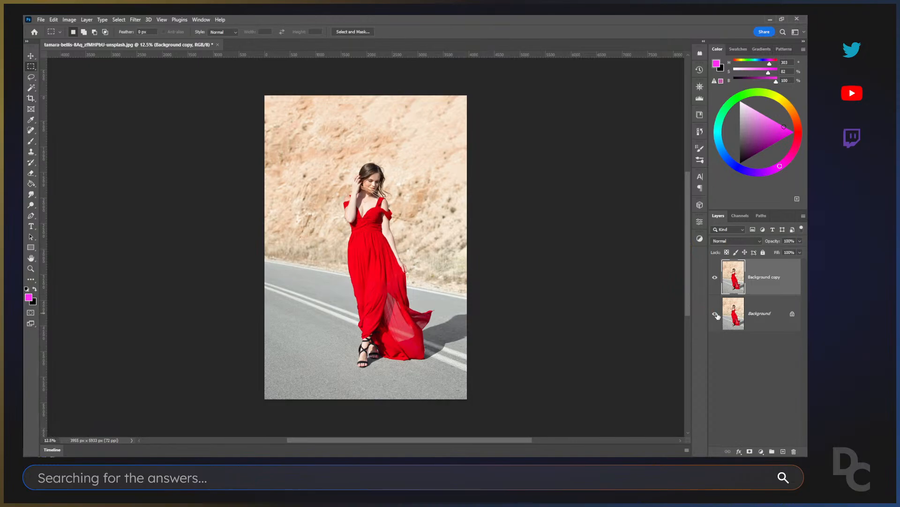
Hide the original Background layer and rename its copy DRESS.
left_click(716, 314)
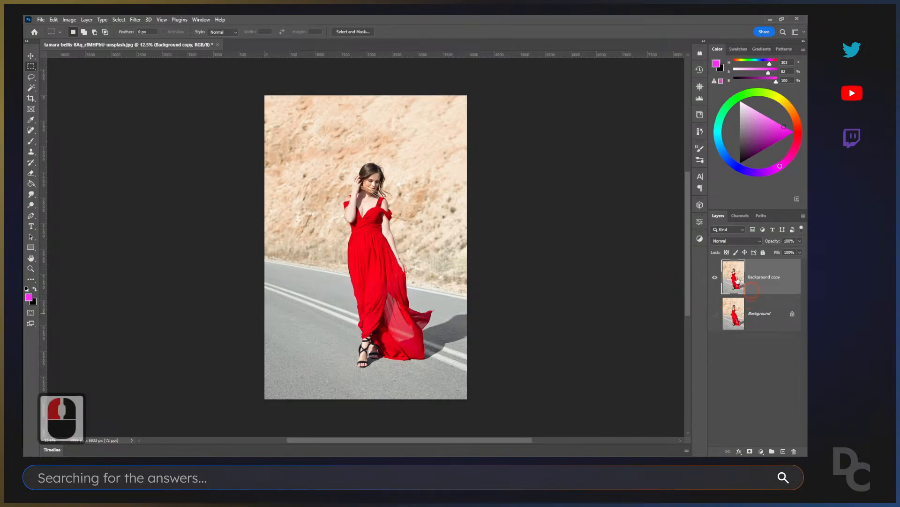
double_click(763, 277)
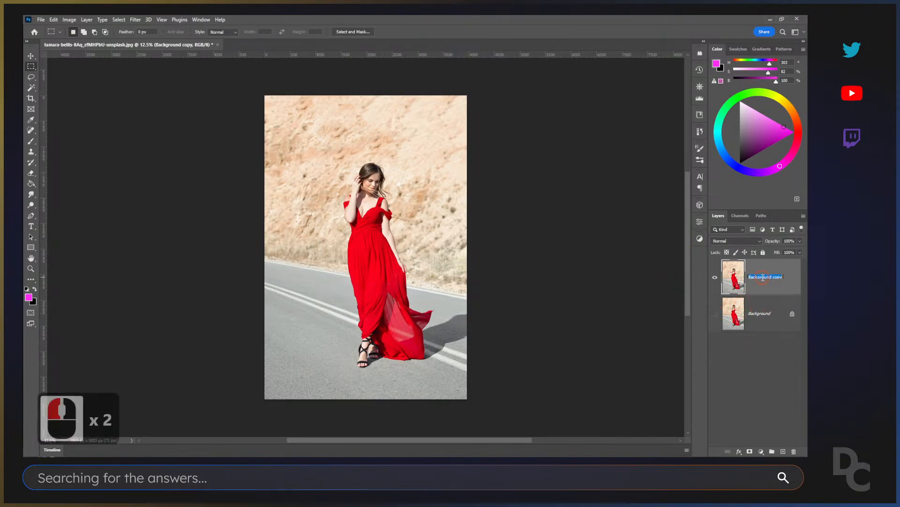
type("DRESS")
key("Return")
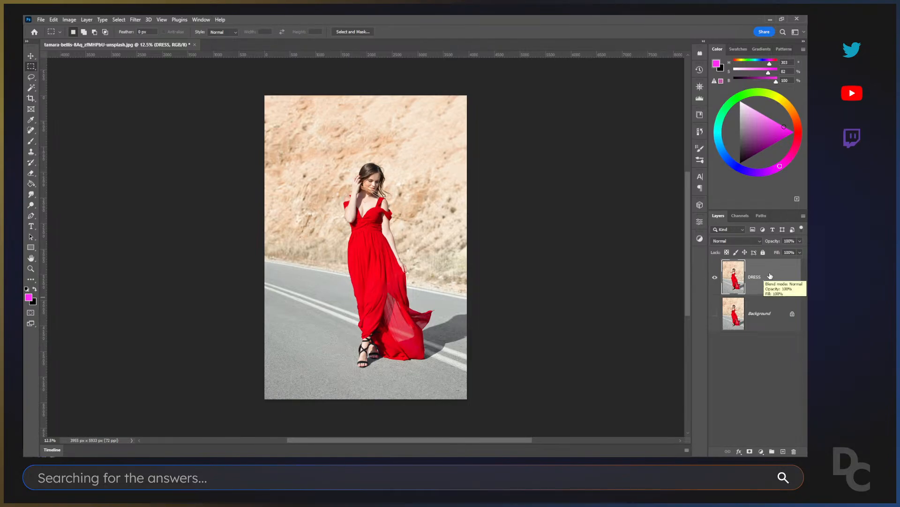
Duplicate the DRESS layer and rename the duplicate LIQUID.
key("ctrl+j")
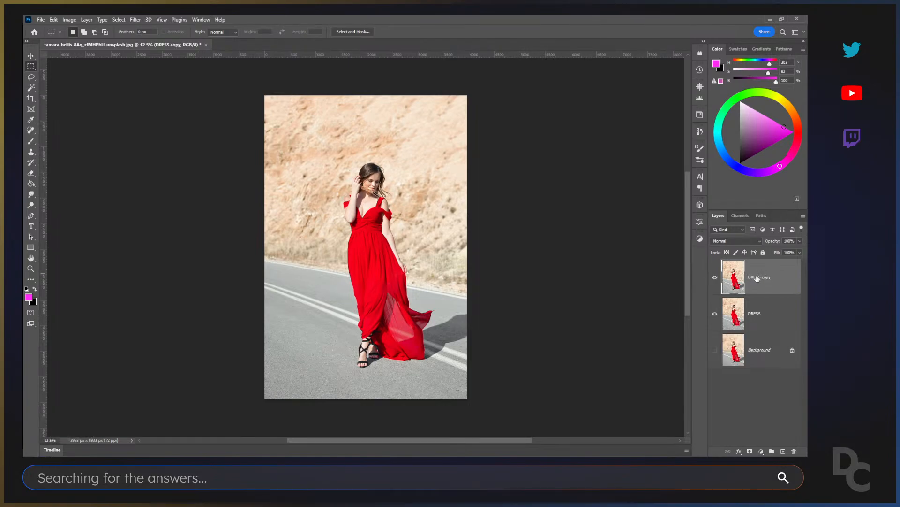
double_click(759, 277)
type("LIQUID")
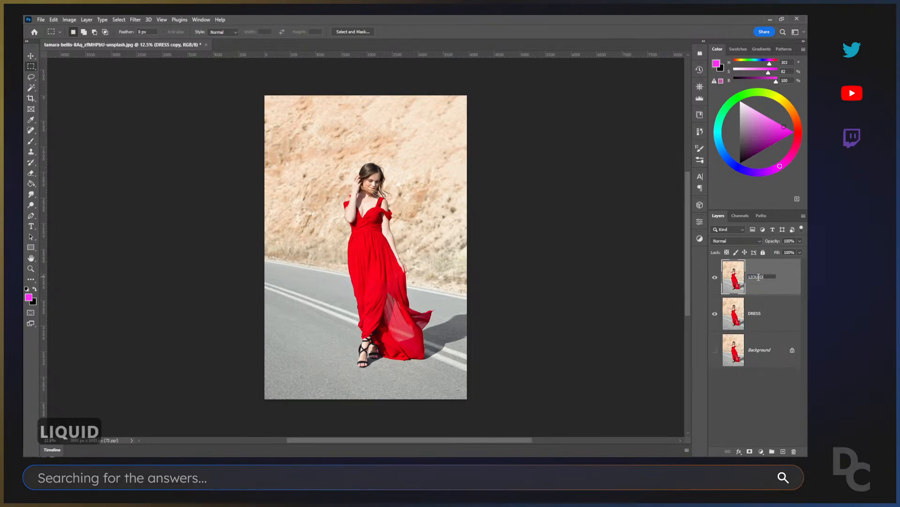
key("Return")
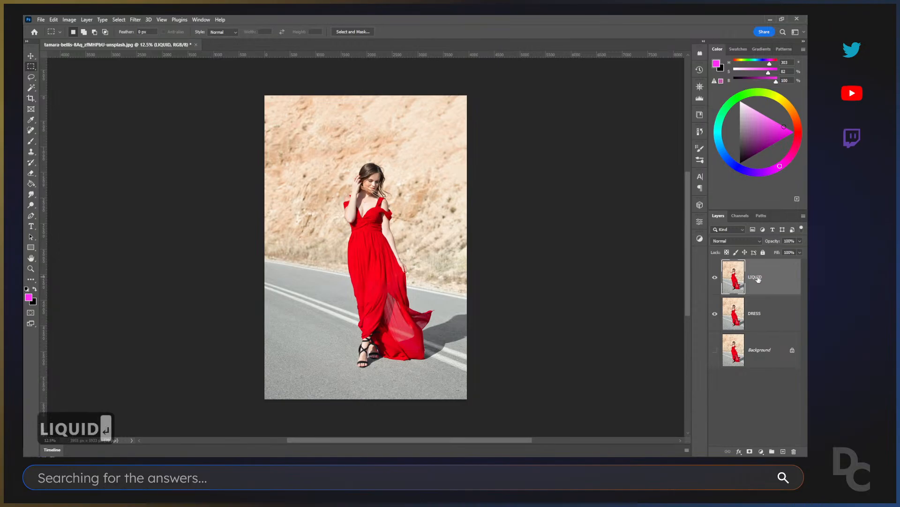
mouse_move(786, 278)
left_mouse_down()
mouse_move(785, 298)
mouse_move(783, 281)
left_mouse_up()
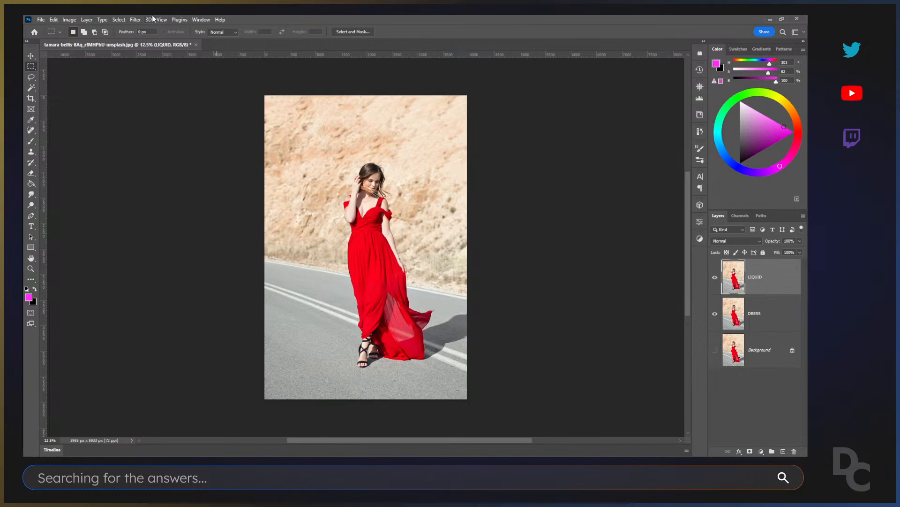
left_click(136, 20)
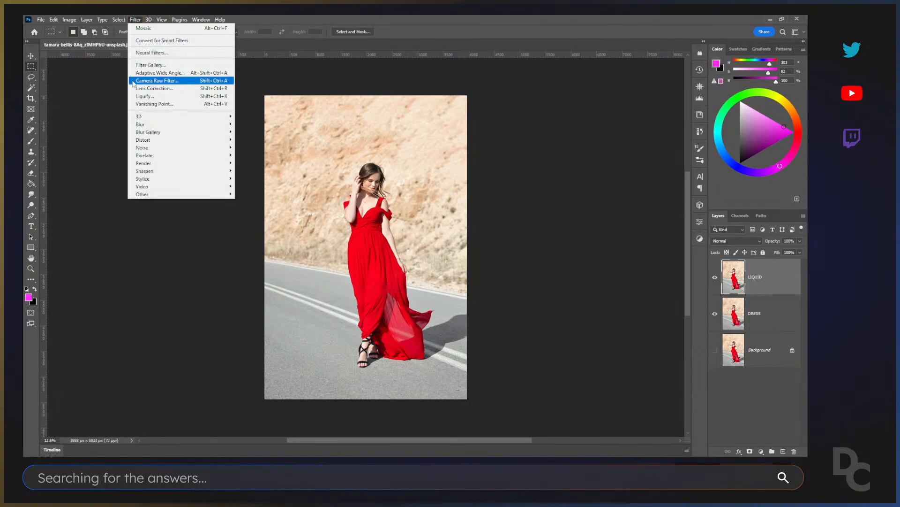
mouse_move(158, 125)
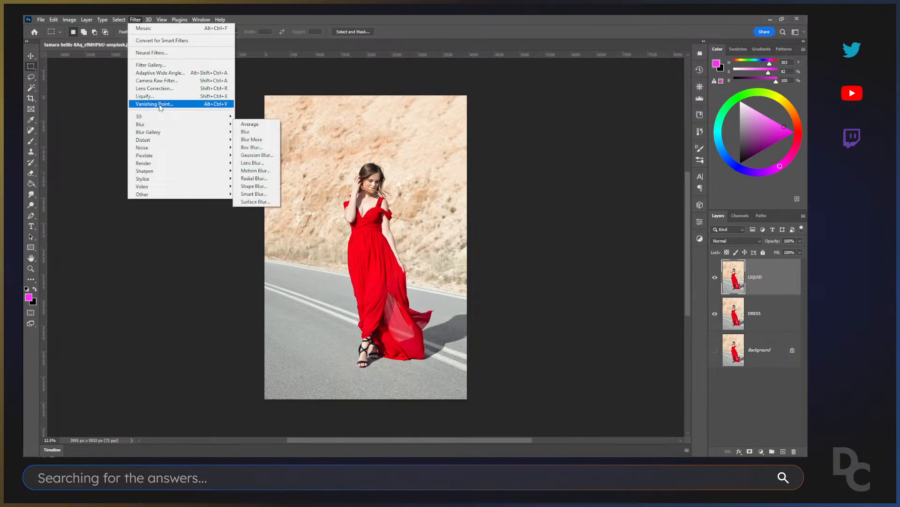
left_click(160, 100)
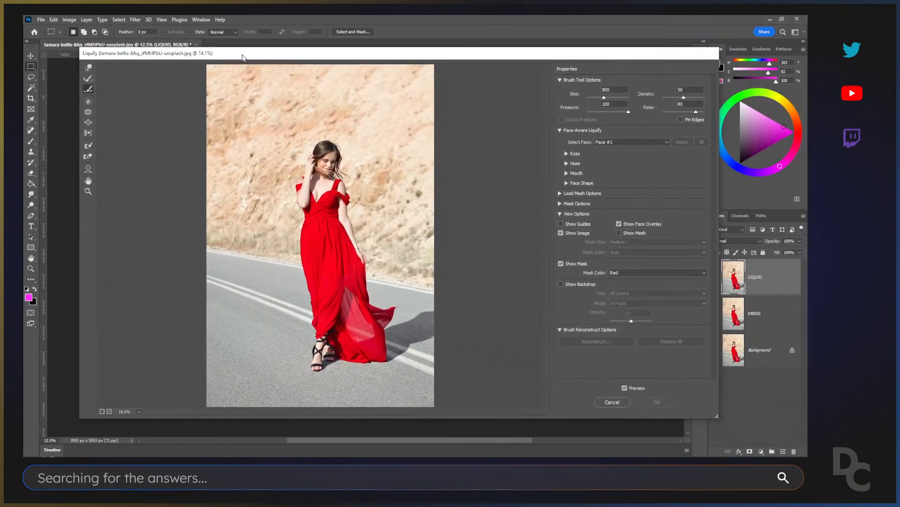
left_click_drag(243, 55, 239, 50)
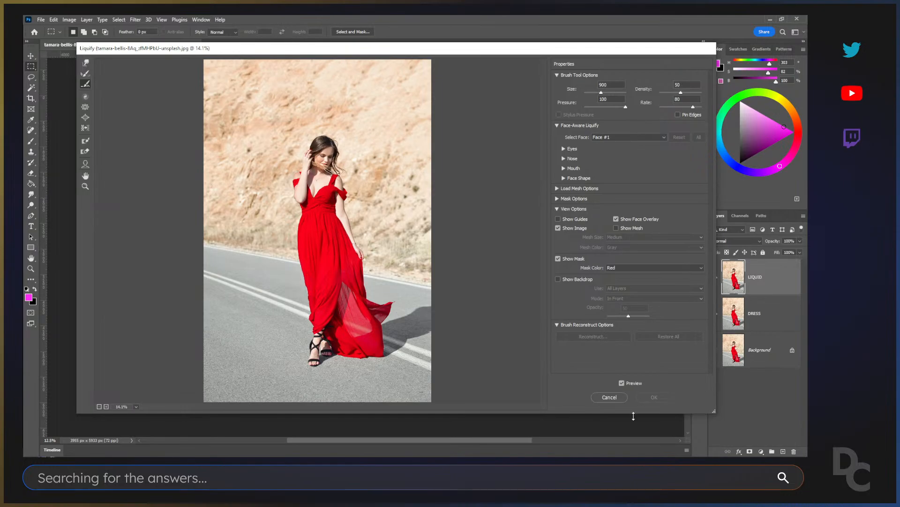
left_click(606, 398)
Duplicate the LIQUID layer and hide the LIQUID and DRESS layers beneath the copy.
left_click(787, 276)
right_click(779, 276)
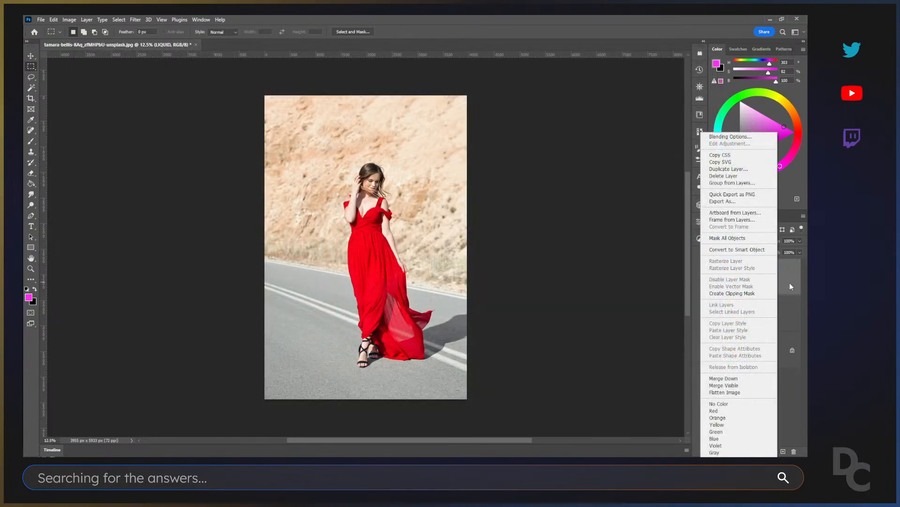
left_click(790, 285)
key("ctrl+j")
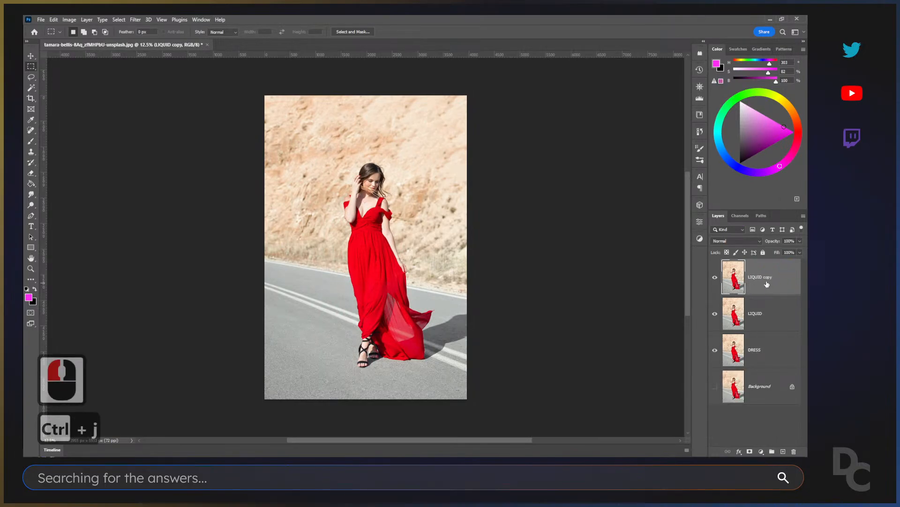
left_click(715, 313)
left_click(714, 350)
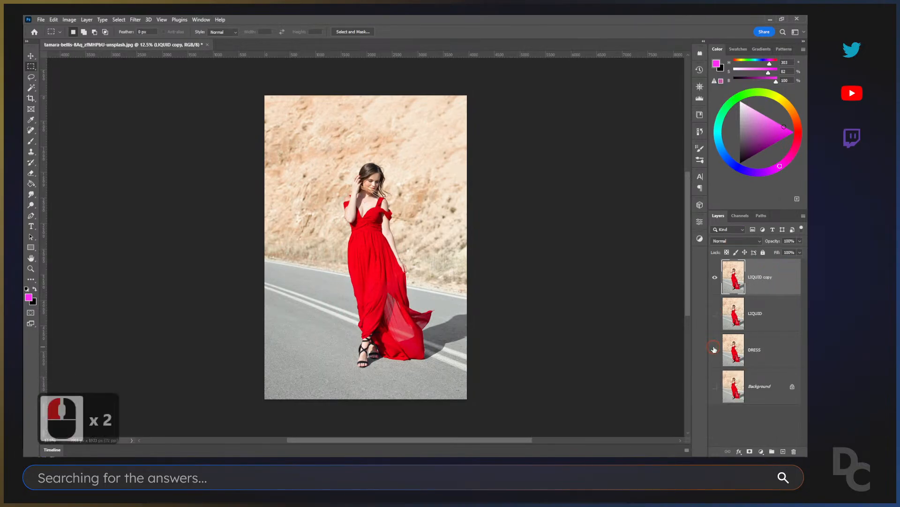
left_click(715, 277)
left_click(716, 277)
Convert the LIQUID copy layer to a smart object and open the Liquify filter on it.
right_click(780, 279)
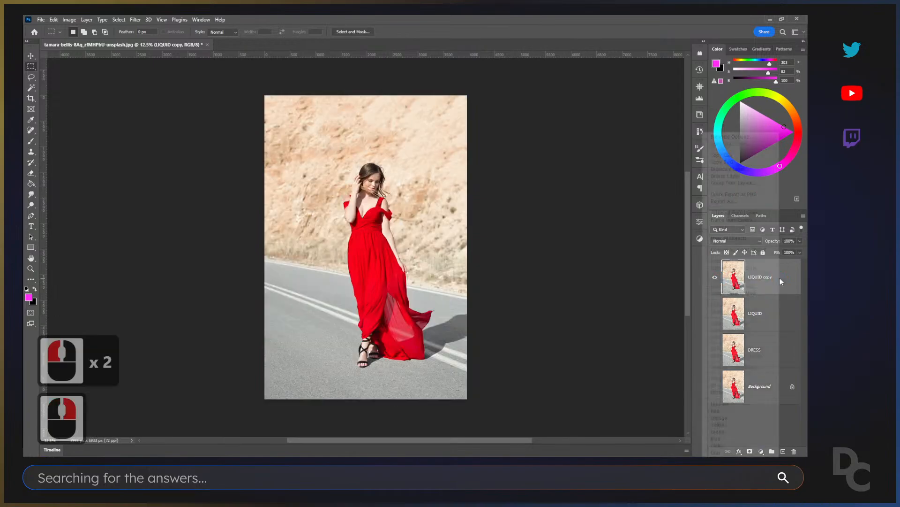
left_click(739, 250)
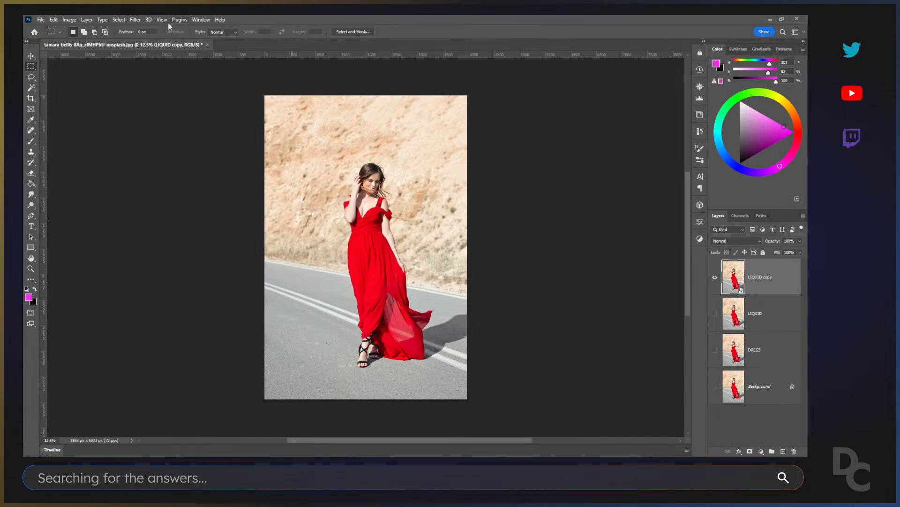
left_click(131, 18)
left_click(150, 97)
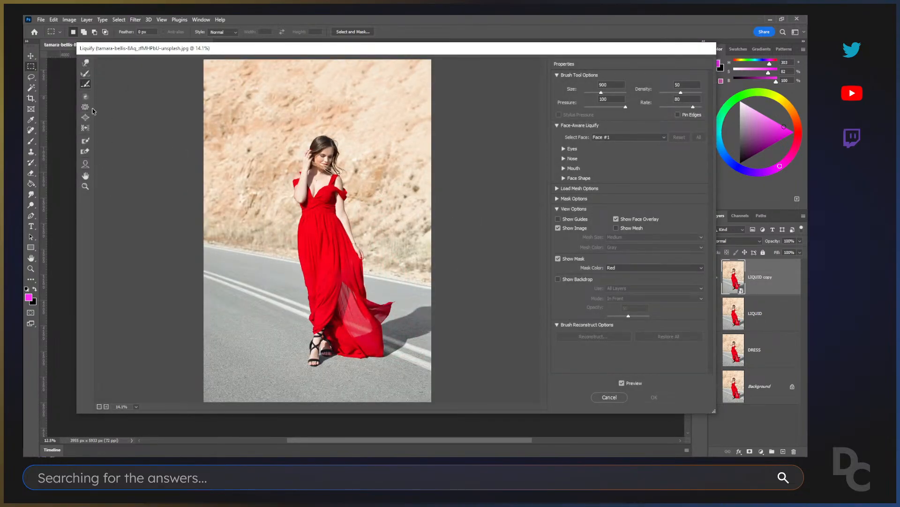
Stretch the skirt of the red dress out past the photo's right edge with the Forward Warp tool at size 1000.
left_click(85, 62)
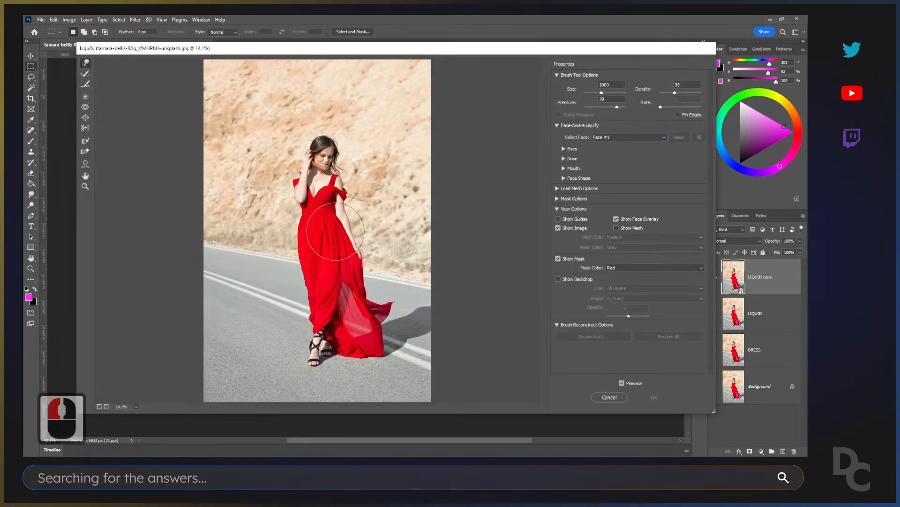
mouse_move(381, 237)
left_mouse_down()
mouse_move(336, 274)
mouse_move(381, 275)
mouse_move(361, 256)
mouse_move(397, 250)
mouse_move(371, 241)
mouse_move(402, 235)
mouse_move(355, 229)
mouse_move(379, 219)
left_mouse_up()
mouse_move(326, 202)
left_mouse_down()
mouse_move(355, 204)
mouse_move(359, 217)
left_mouse_up()
mouse_move(342, 225)
left_mouse_down()
mouse_move(401, 220)
mouse_move(388, 232)
mouse_move(419, 250)
mouse_move(390, 274)
mouse_move(405, 288)
mouse_move(385, 298)
mouse_move(404, 299)
mouse_move(389, 301)
mouse_move(424, 301)
mouse_move(385, 286)
mouse_move(441, 289)
mouse_move(394, 271)
mouse_move(460, 264)
left_mouse_up()
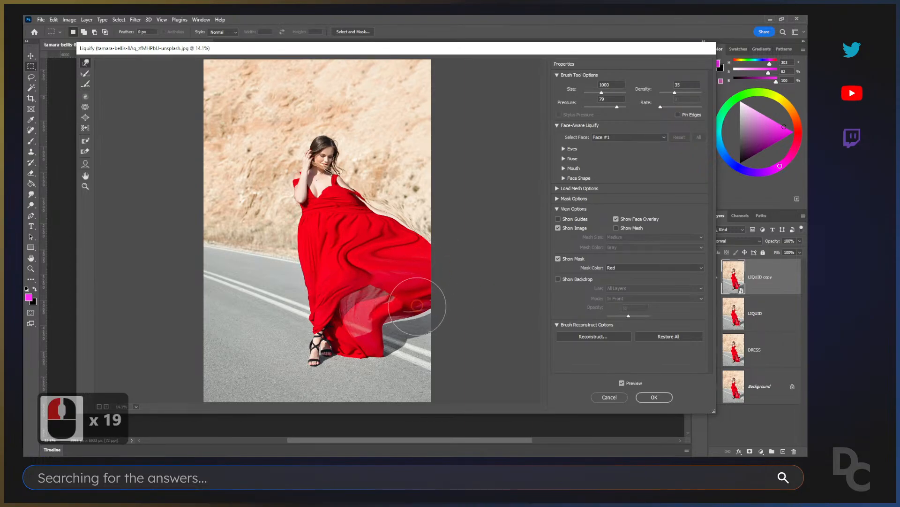
left_click_drag(375, 307, 412, 309)
mouse_move(382, 328)
left_mouse_down()
mouse_move(417, 332)
mouse_move(408, 347)
mouse_move(436, 373)
mouse_move(469, 384)
left_mouse_up()
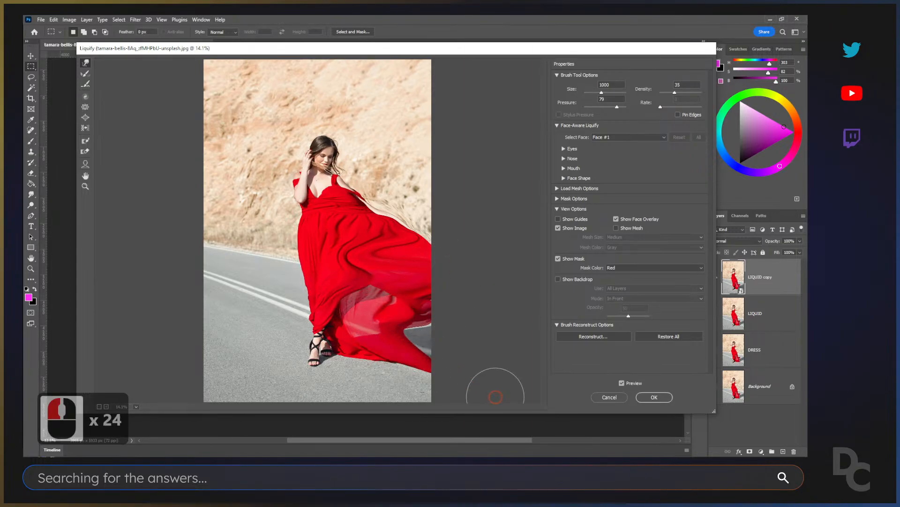
left_click_drag(414, 381, 439, 380)
mouse_move(347, 358)
left_mouse_down()
mouse_move(535, 400)
mouse_move(412, 349)
mouse_move(492, 358)
left_mouse_up()
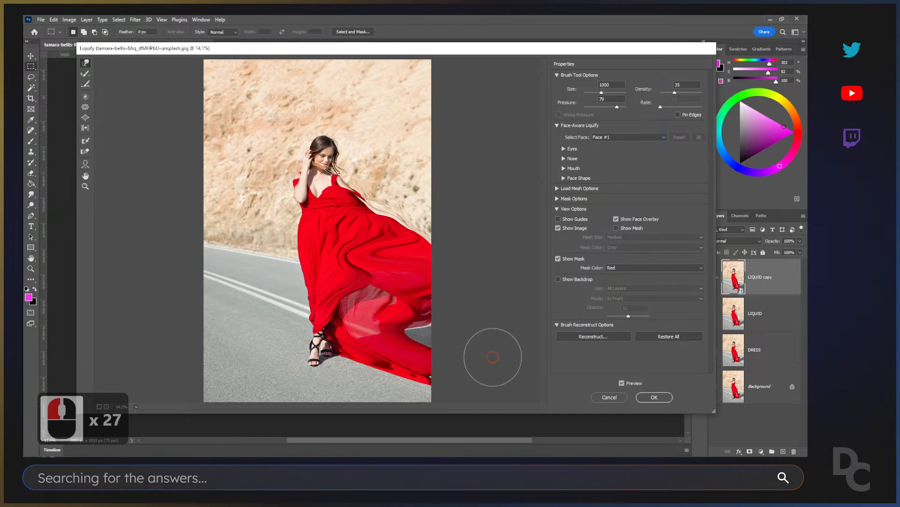
left_click_drag(403, 330, 450, 330)
left_click_drag(392, 325, 454, 325)
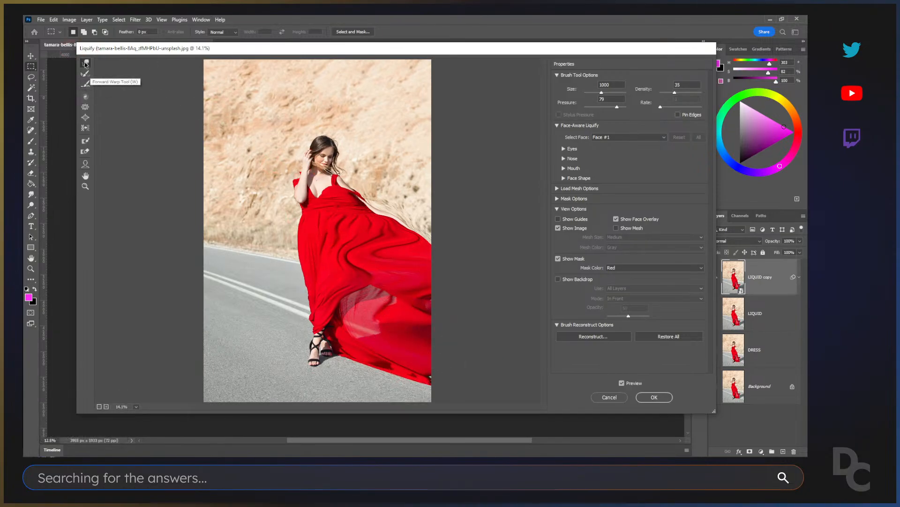
Apply the Bloat tool at size 1300 to spots on the woman's upper body, raised arm, skirt and feet.
left_click(85, 117)
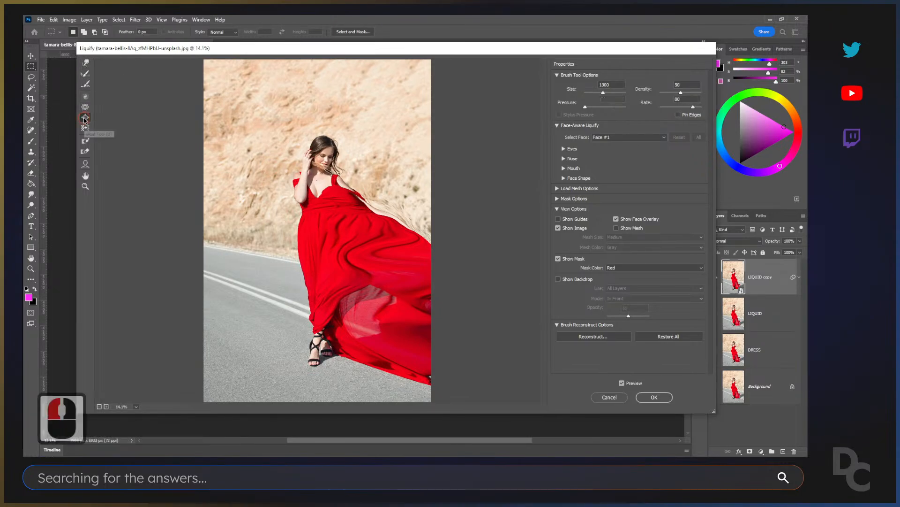
left_click(355, 220)
left_click(336, 208)
left_click(325, 166)
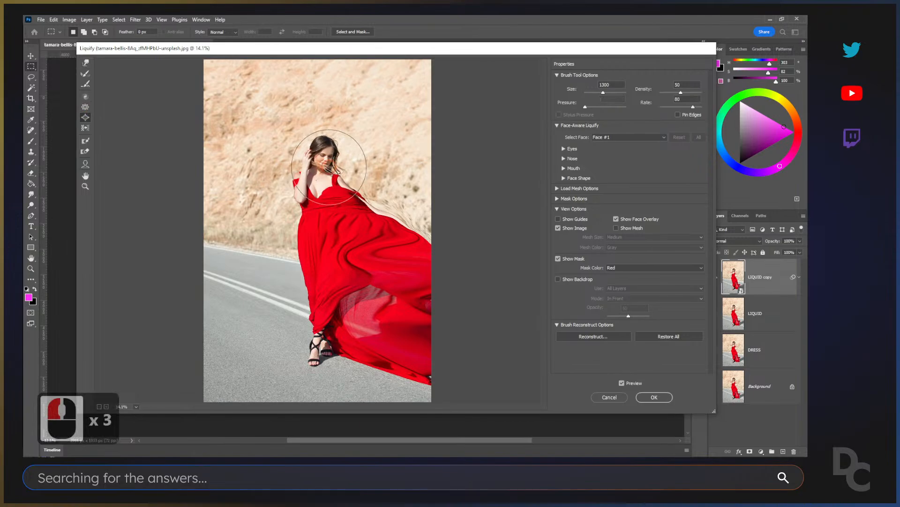
left_click(303, 168)
left_click(301, 171)
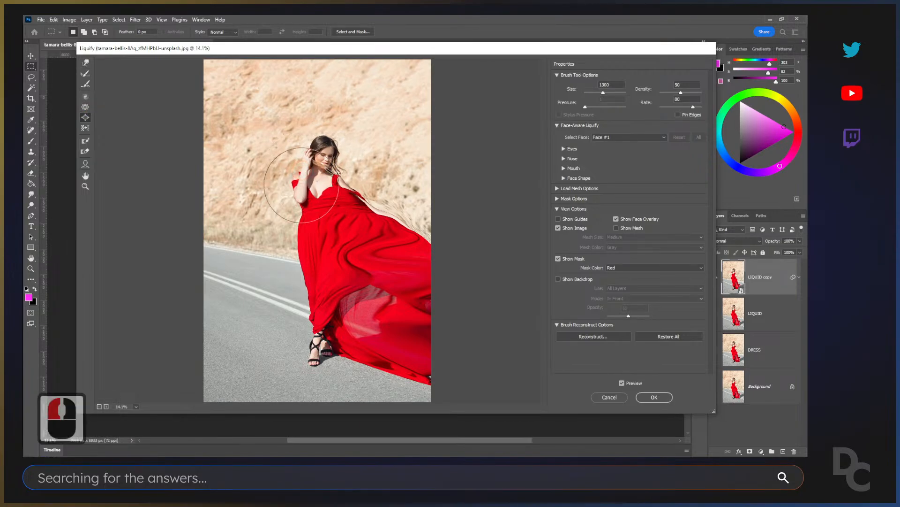
left_click(311, 267)
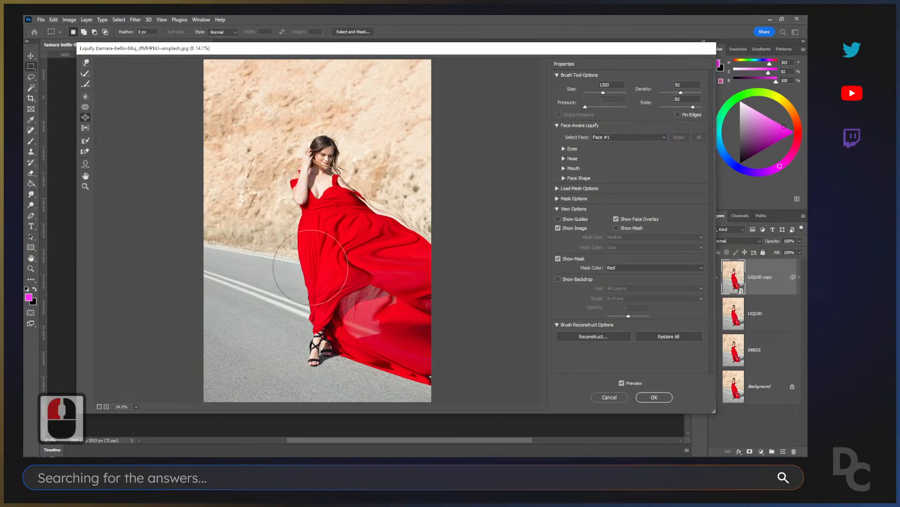
left_click(325, 340)
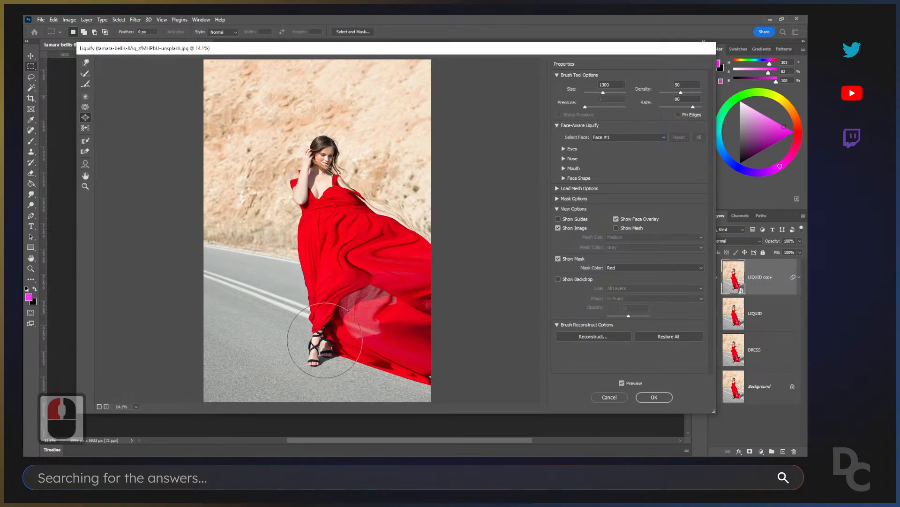
left_click(350, 299)
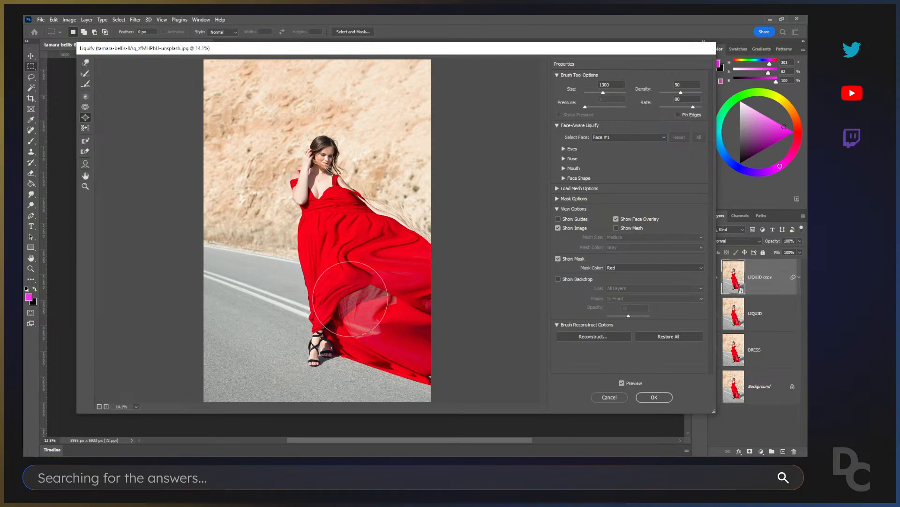
Pull the dress's waist and neckline outward to the right with the Forward Warp tool.
left_click(86, 62)
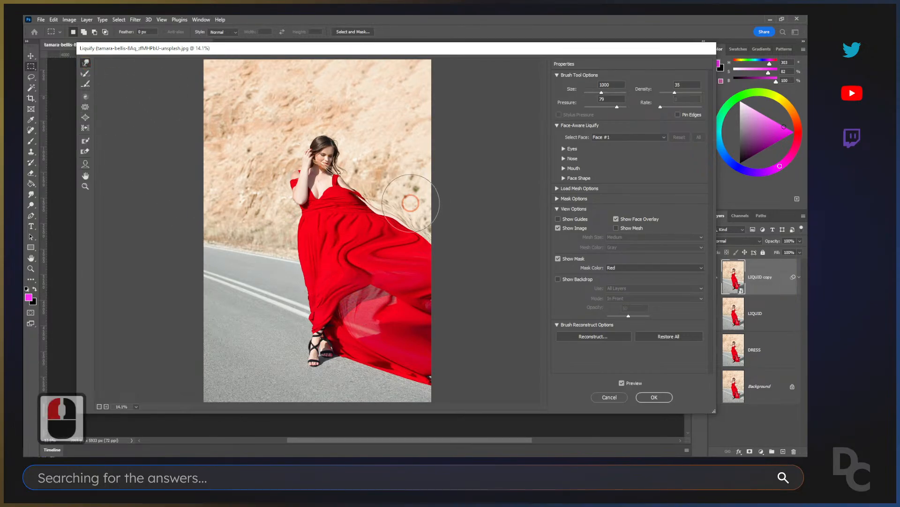
mouse_move(365, 222)
left_mouse_down()
mouse_move(358, 200)
mouse_move(387, 194)
mouse_move(347, 186)
mouse_move(390, 188)
left_mouse_up()
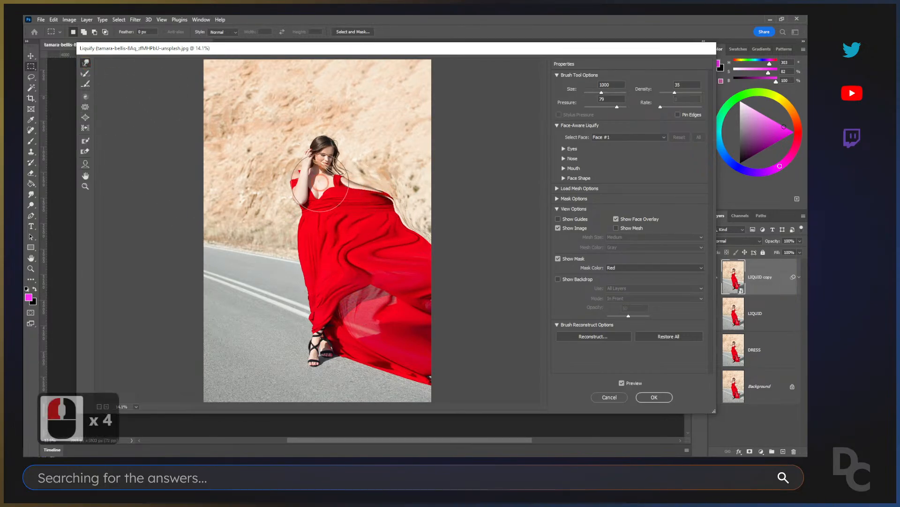
mouse_move(321, 183)
left_mouse_down()
mouse_move(367, 181)
mouse_move(350, 195)
mouse_move(389, 195)
mouse_move(417, 237)
mouse_move(436, 236)
mouse_move(411, 205)
mouse_move(440, 186)
mouse_move(399, 174)
left_mouse_up()
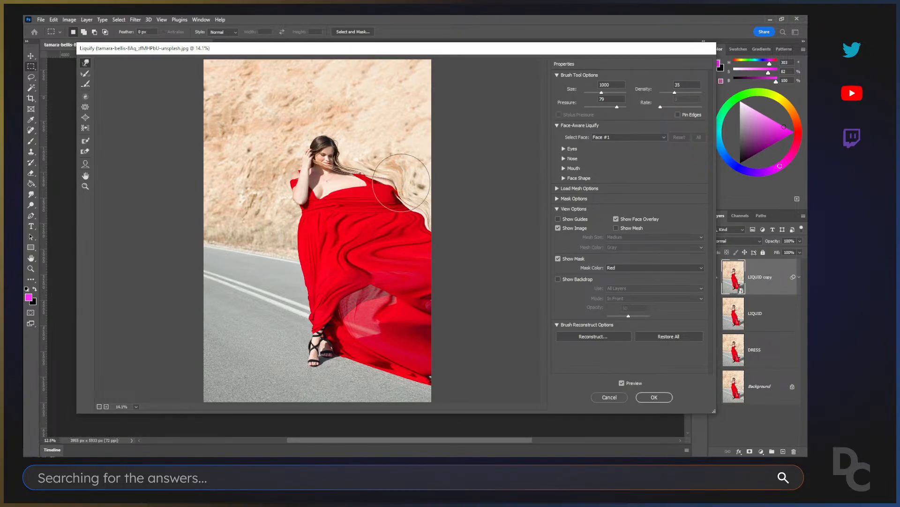
Push the area by the stretched hair beside the shoulder downward with Forward Warp and apply the Liquify filter.
left_click_drag(401, 183, 401, 212)
left_click(655, 398)
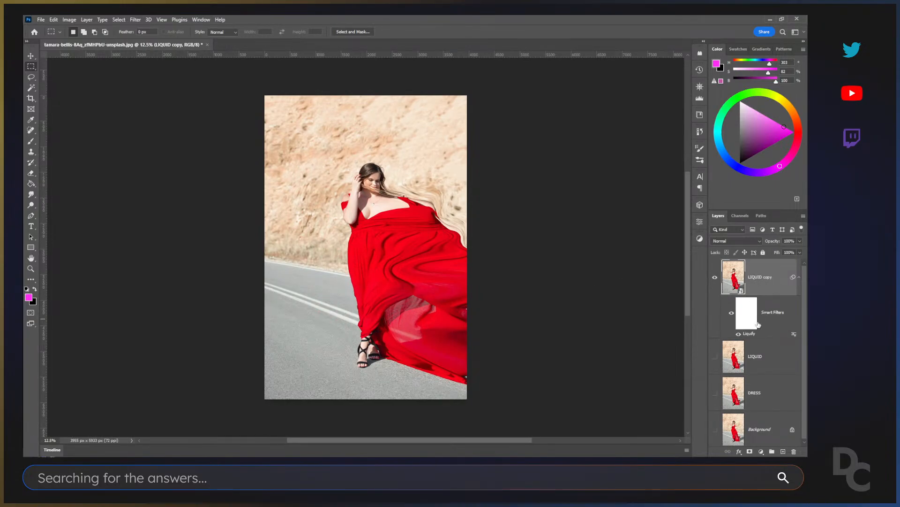
Rename the LIQUID copy layer as LIQUID S.O.
double_click(759, 279)
left_click(765, 277)
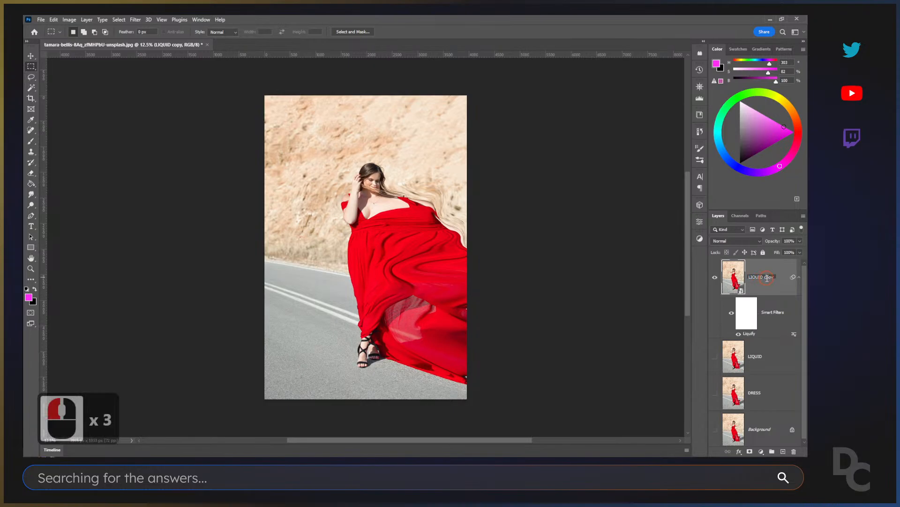
left_click_drag(765, 277, 779, 276)
type("SO")
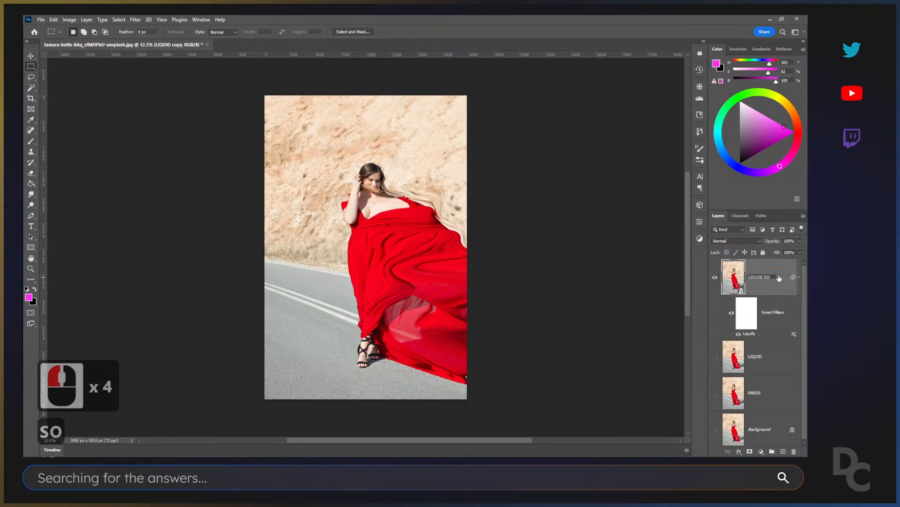
key("Left")
type(".")
key("Right")
type(".")
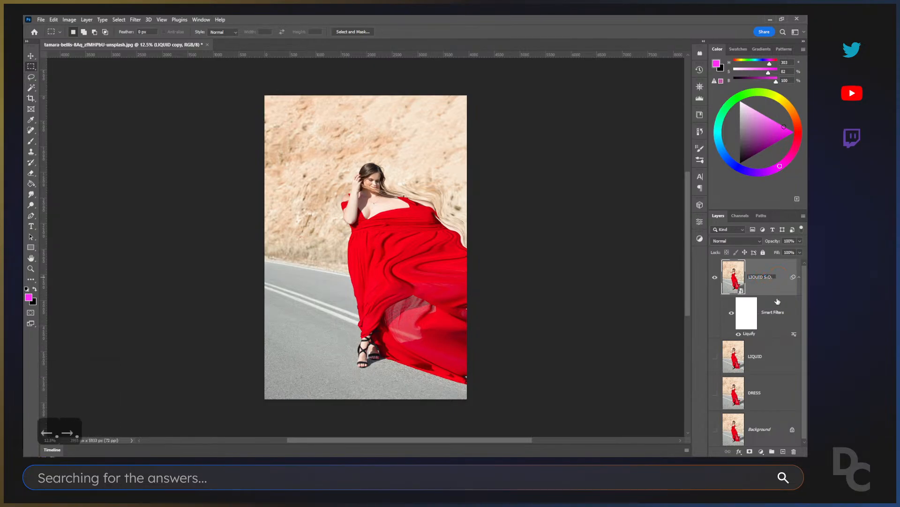
left_click(783, 303)
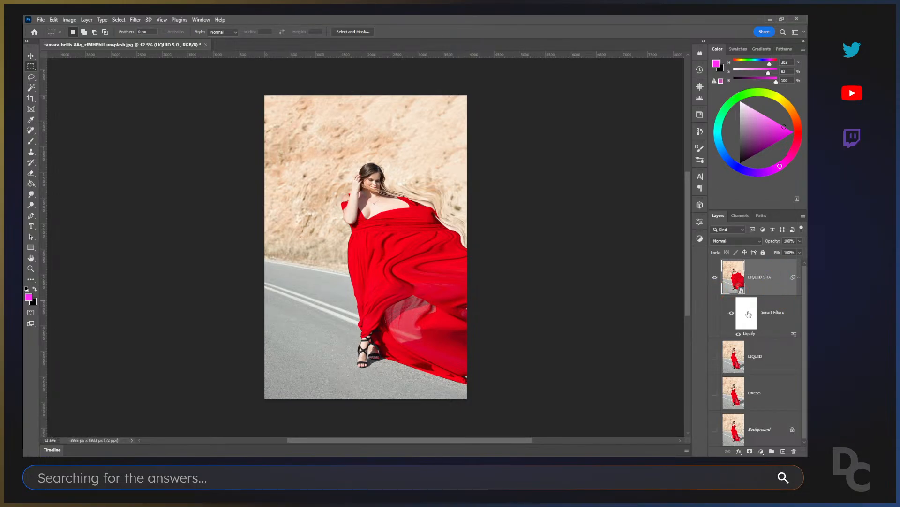
Reset the colours to default, fill the LIQUID S.O. smart filter mask with black, and check the layer by toggling its visibility.
left_click(749, 315)
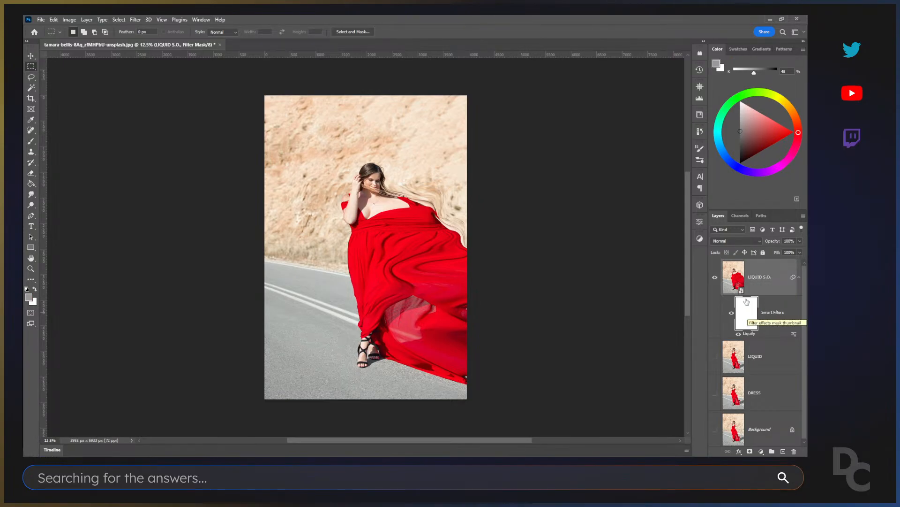
key("d")
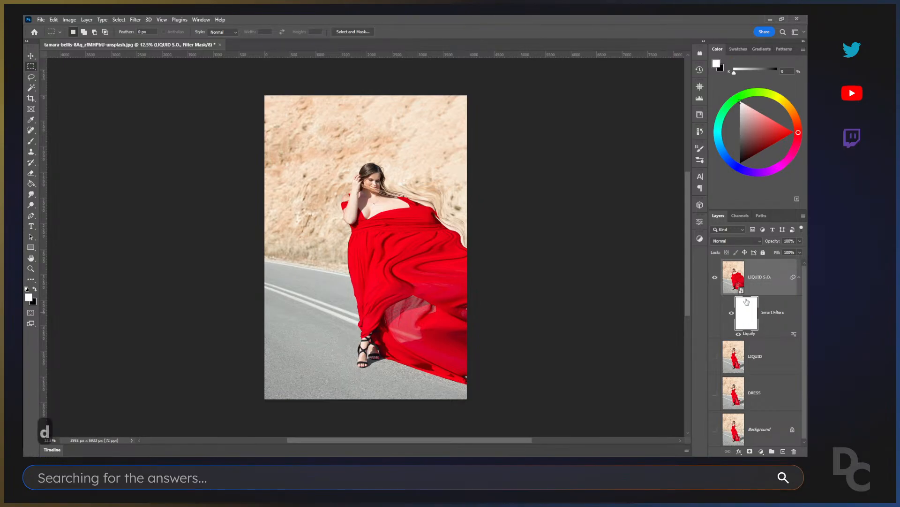
key("ctrl+Delete")
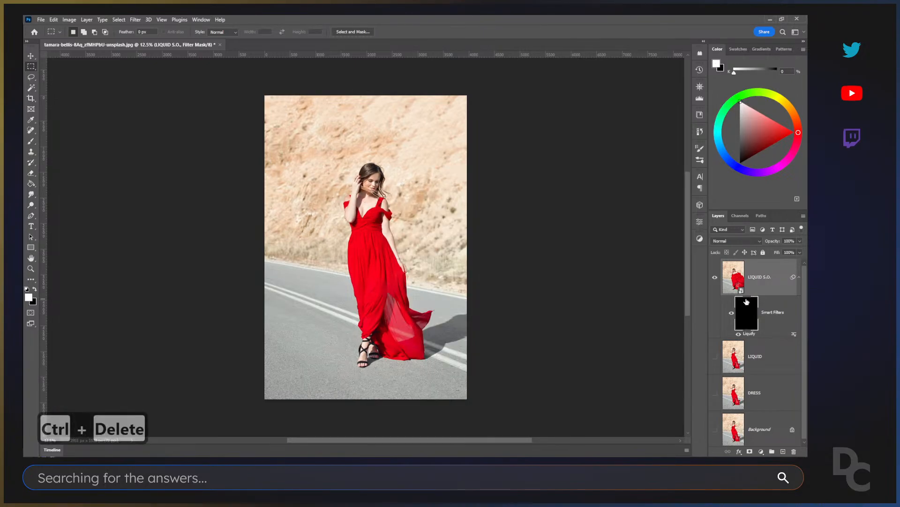
left_click(715, 279)
left_click(715, 280)
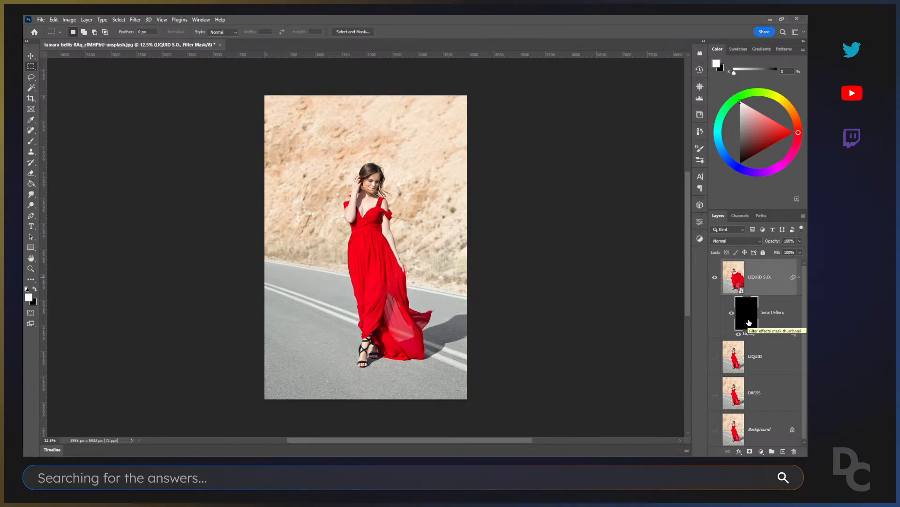
scroll(736, 382, "down", 7)
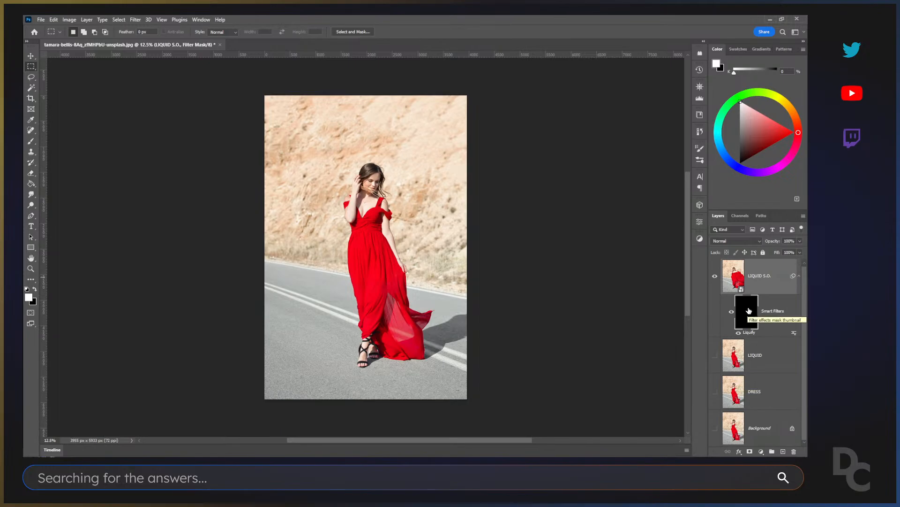
Choose Kyle's Impressionist preset from the Wet Media Brushes and try it on the filter mask over the dress.
key("b")
right_click(307, 138)
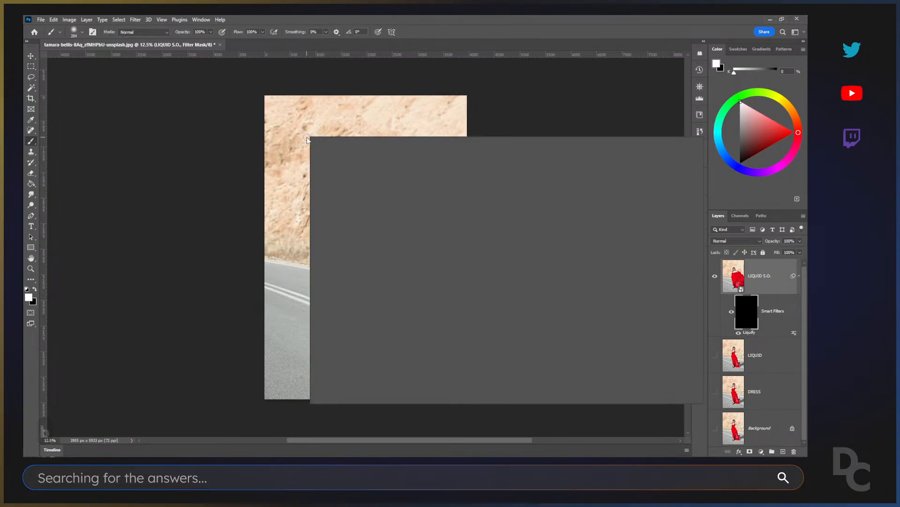
scroll(396, 298, "down", 8)
scroll(397, 299, "down", 18)
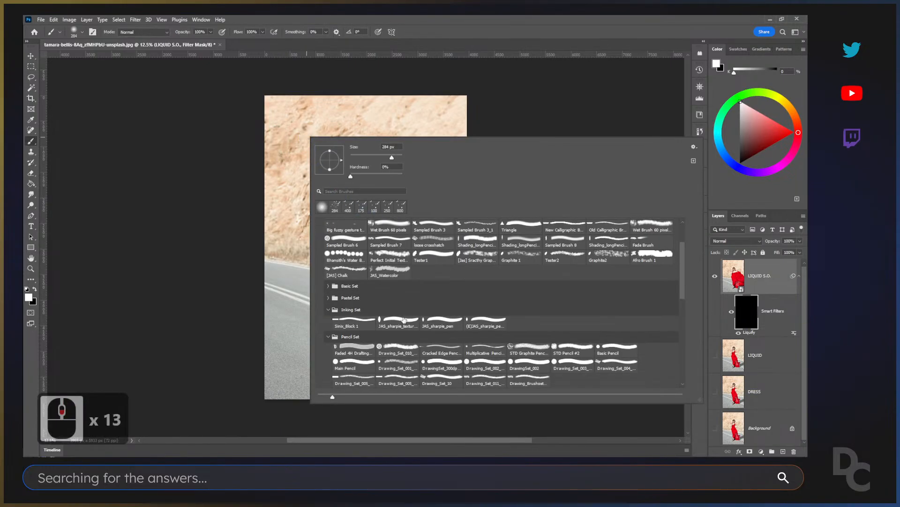
scroll(405, 321, "down", 14)
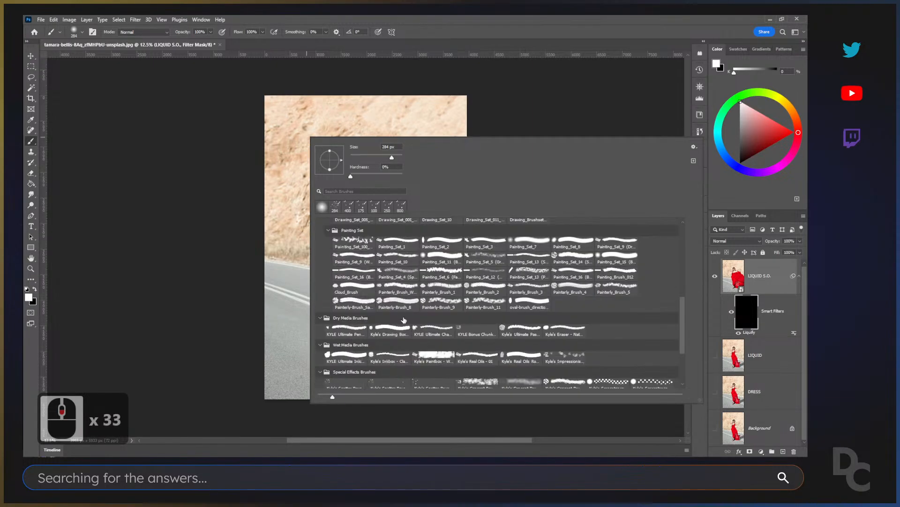
left_click(560, 308)
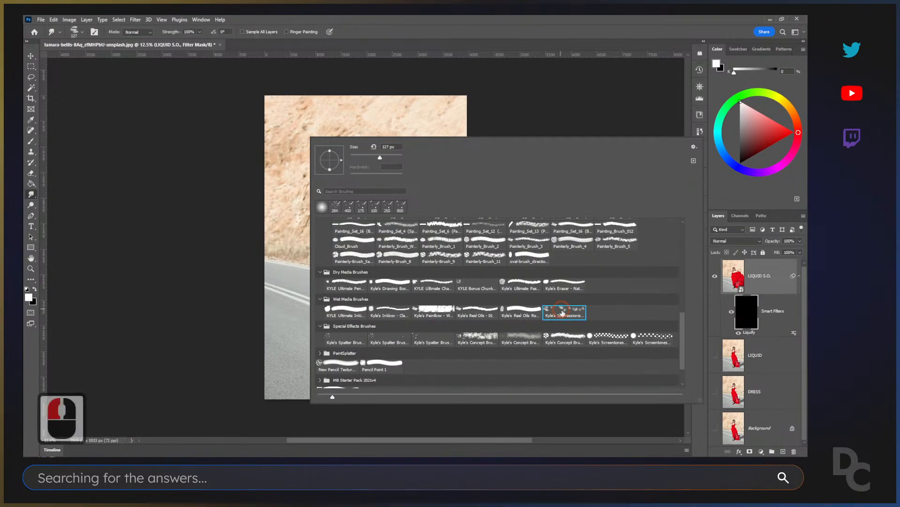
double_click(560, 308)
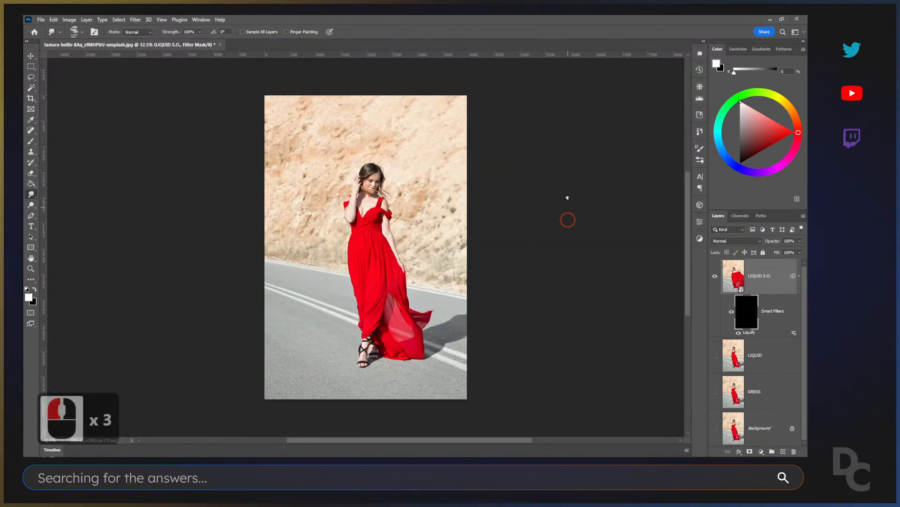
left_click(403, 258)
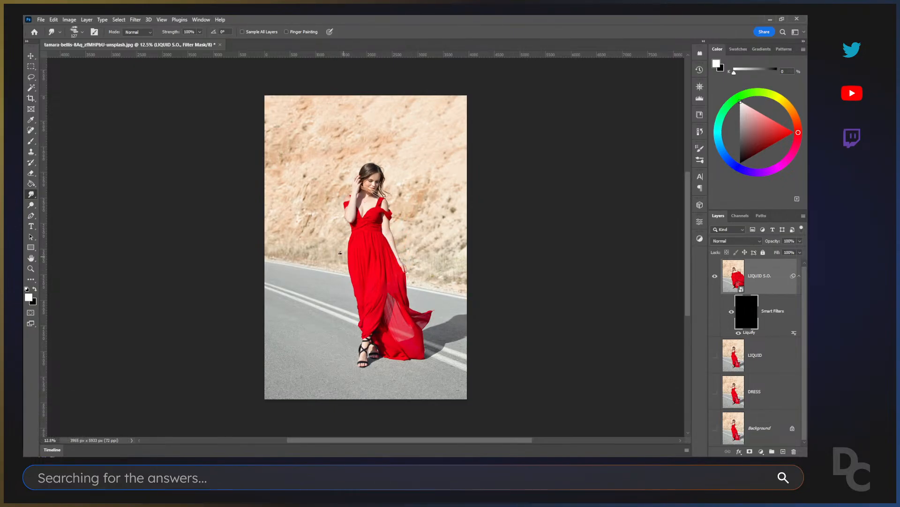
Try a white stroke with the Brush tool over the dress, and undo it.
key("b")
mouse_move(379, 240)
left_mouse_down()
mouse_move(419, 276)
mouse_move(408, 283)
mouse_move(416, 274)
left_mouse_up()
key("ctrl+z")
key("ctrl+z")
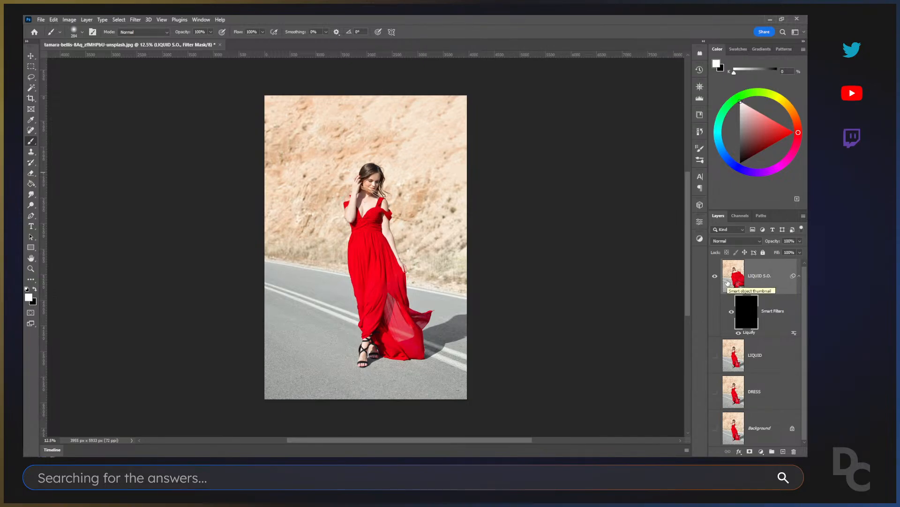
key("ctrl+alt+1")
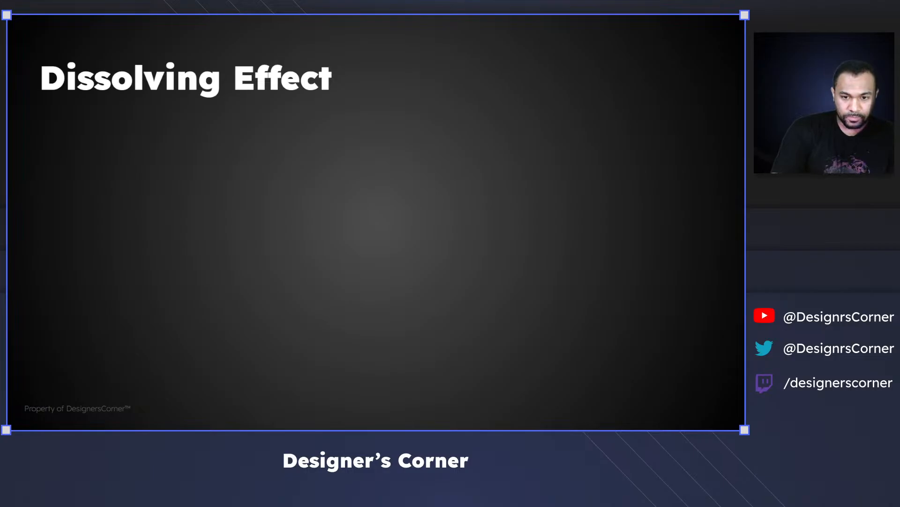
key("ctrl+alt+3")
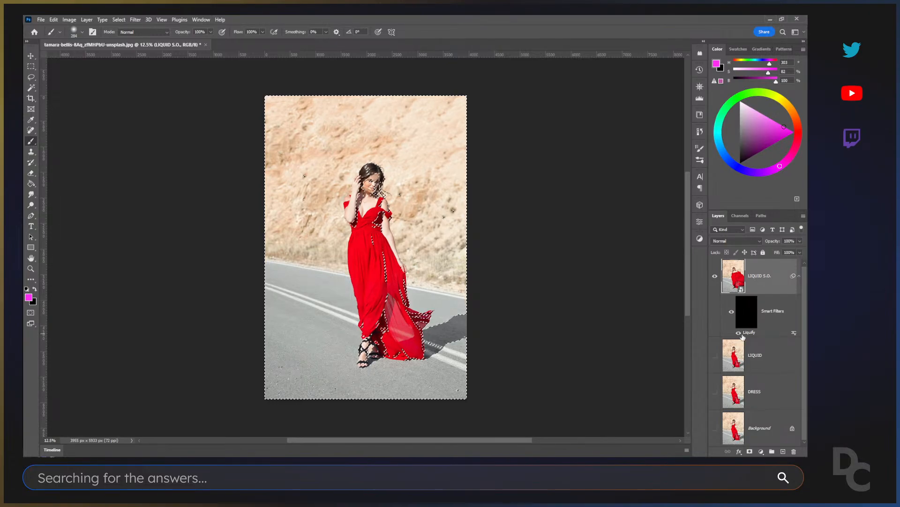
key("ctrl+d")
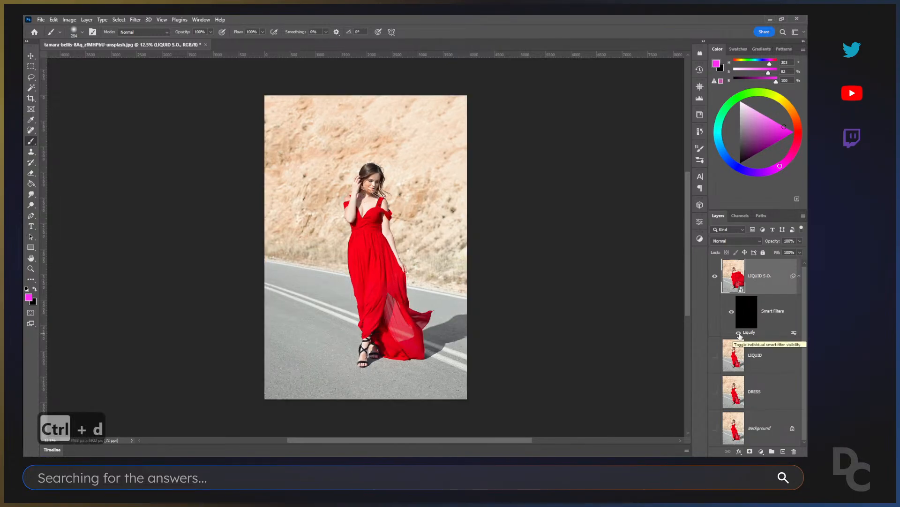
Compare the LIQUID S.O. layer with its Liquify smart filter switched off and back on.
left_click(739, 334)
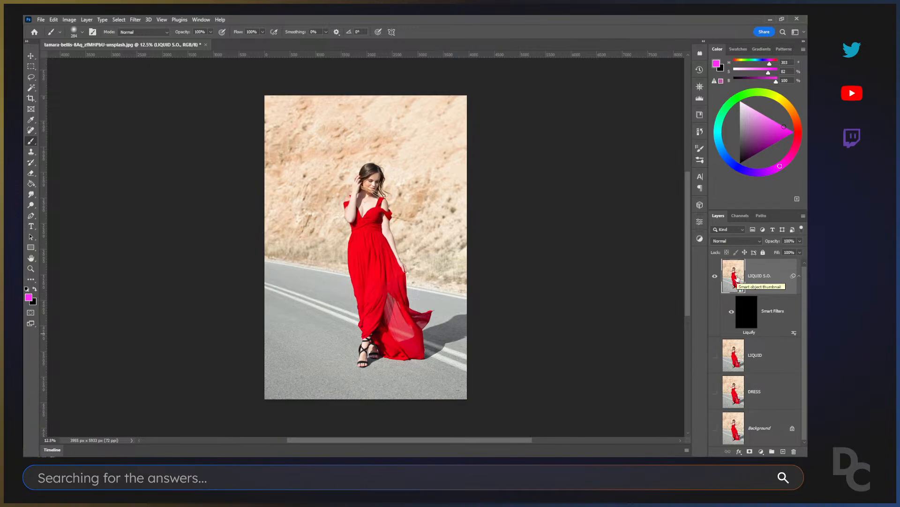
left_click(739, 333)
Duplicate the LIQUID S.O. layer.
right_click(770, 287)
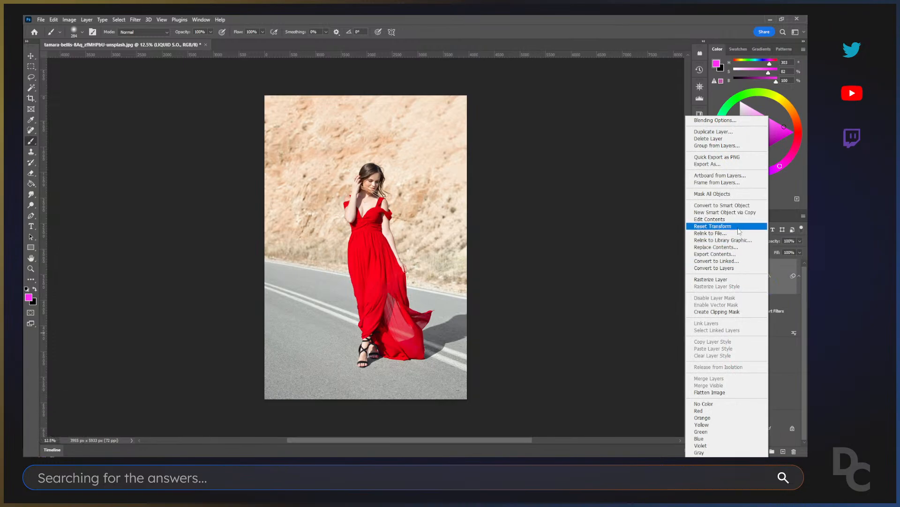
left_click(780, 282)
key("ctrl+j")
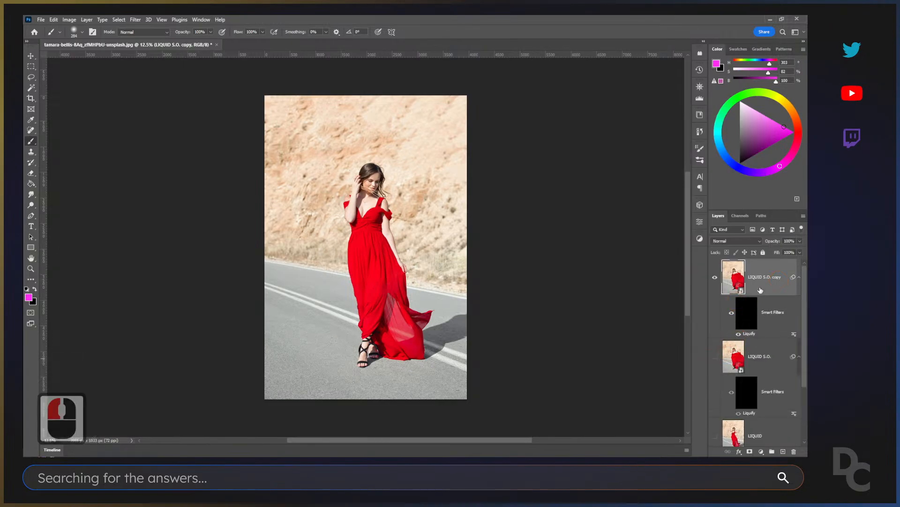
Try converting the LIQUID S.O. copy smart object to layers, and undo the conversion.
right_click(762, 288)
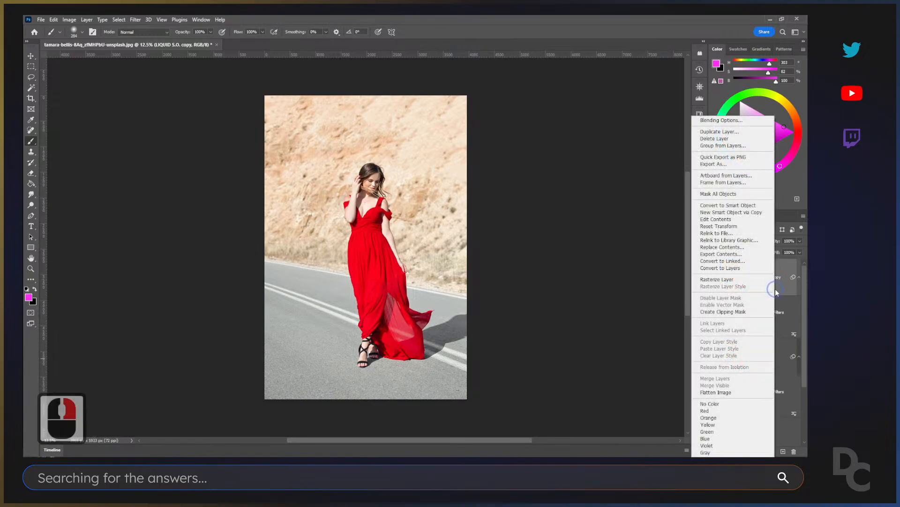
left_click(734, 268)
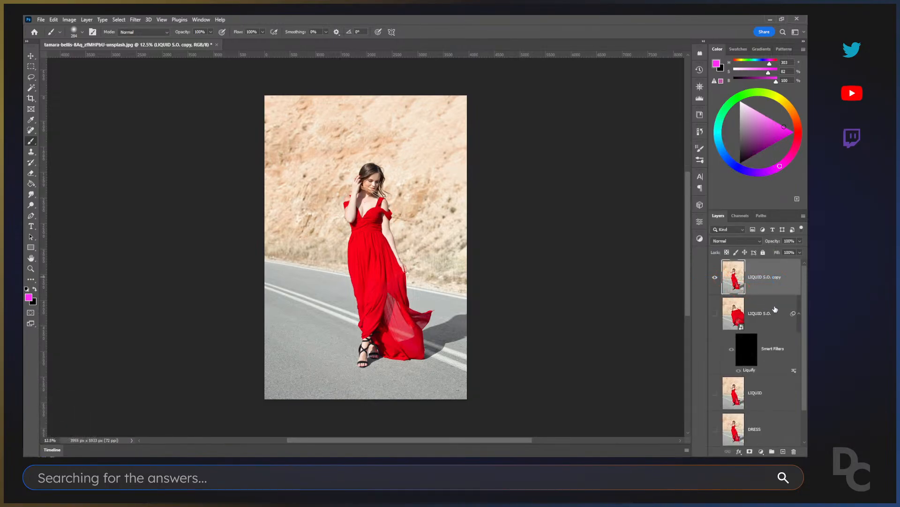
key("ctrl+z")
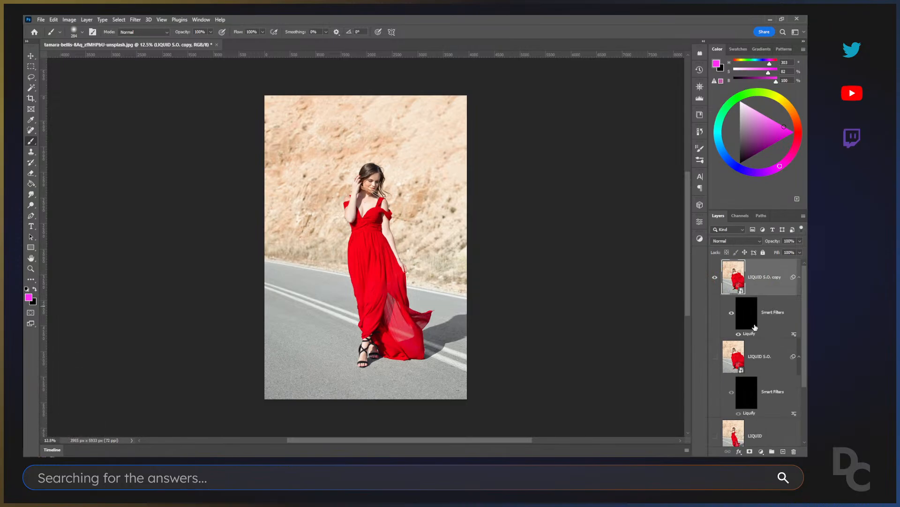
right_click(765, 292)
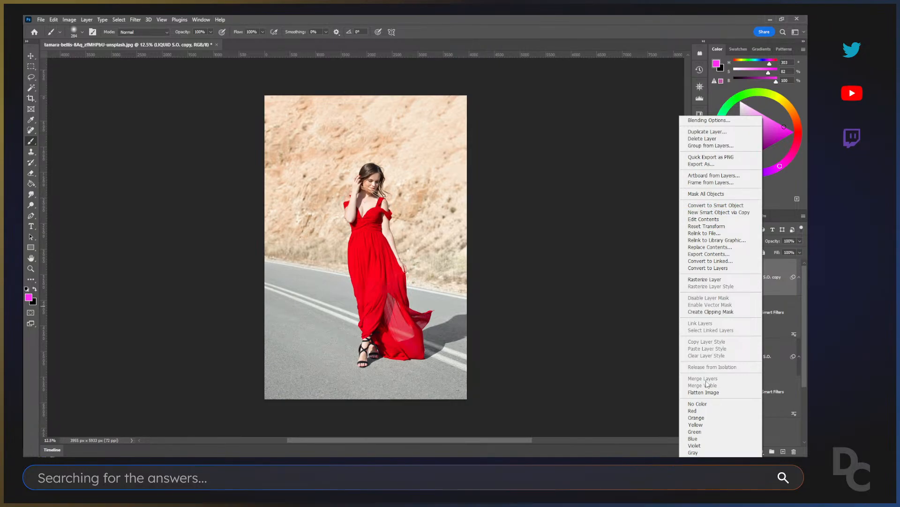
left_click(775, 303)
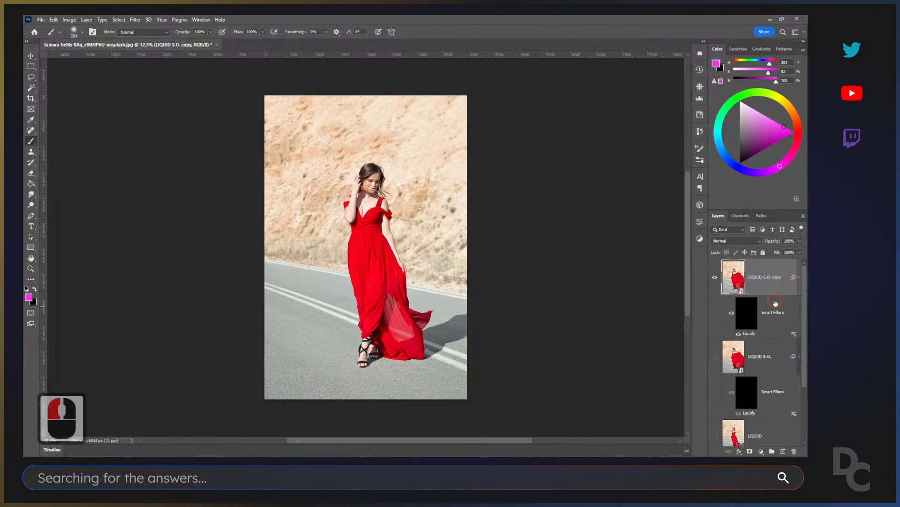
double_click(792, 279)
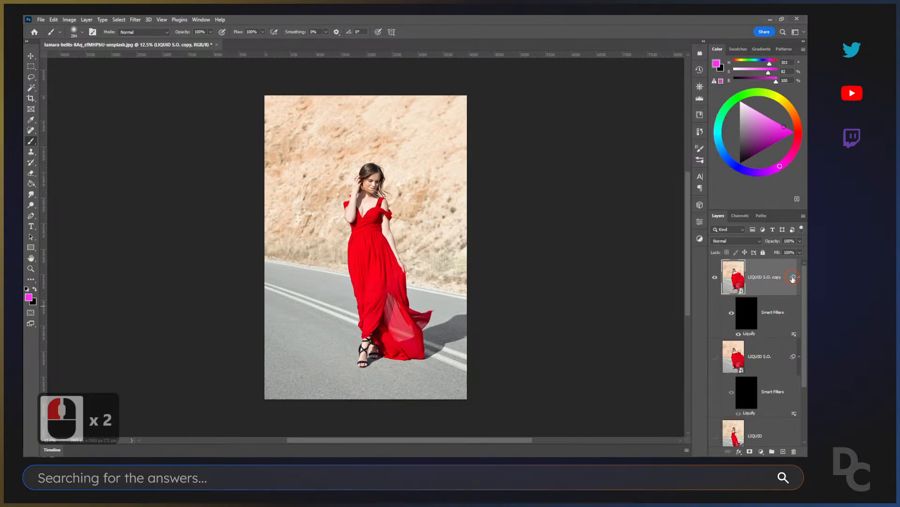
right_click(770, 292)
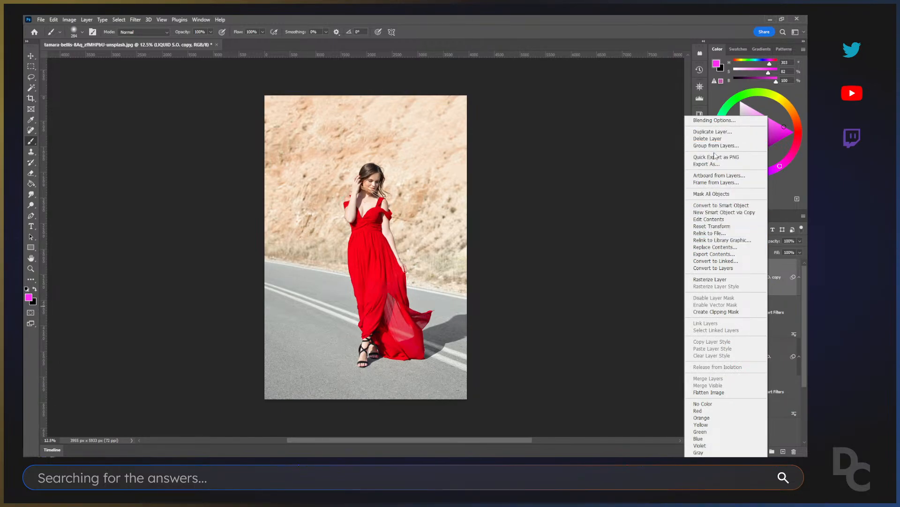
left_click(781, 294)
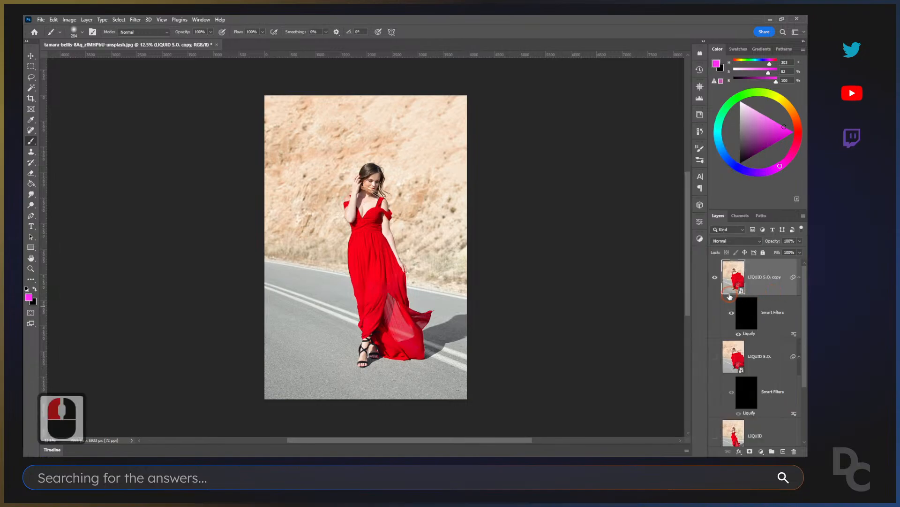
Toggle the LIQUID S.O. copy layer's visibility to compare, and disable its smart filter mask.
left_click(716, 277)
left_click(715, 277)
left_click(746, 317, "shift")
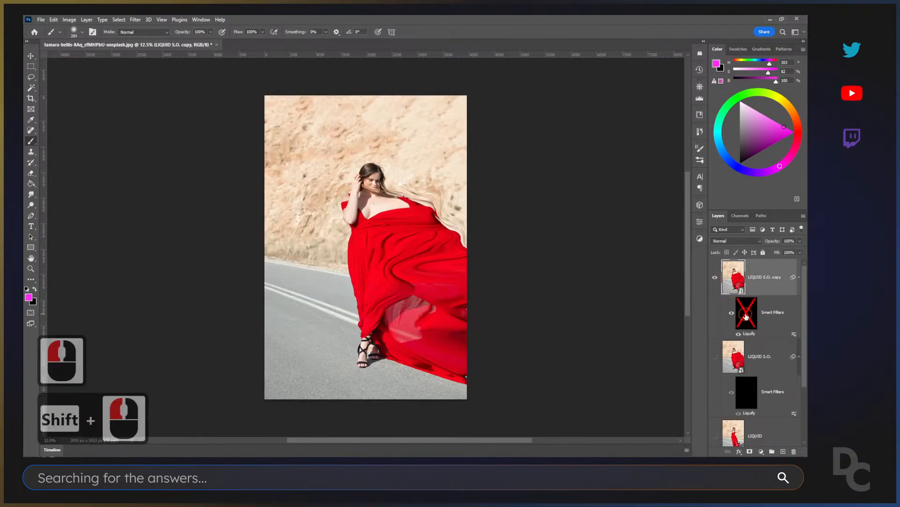
left_click(746, 317, "shift")
left_click(747, 317, "shift")
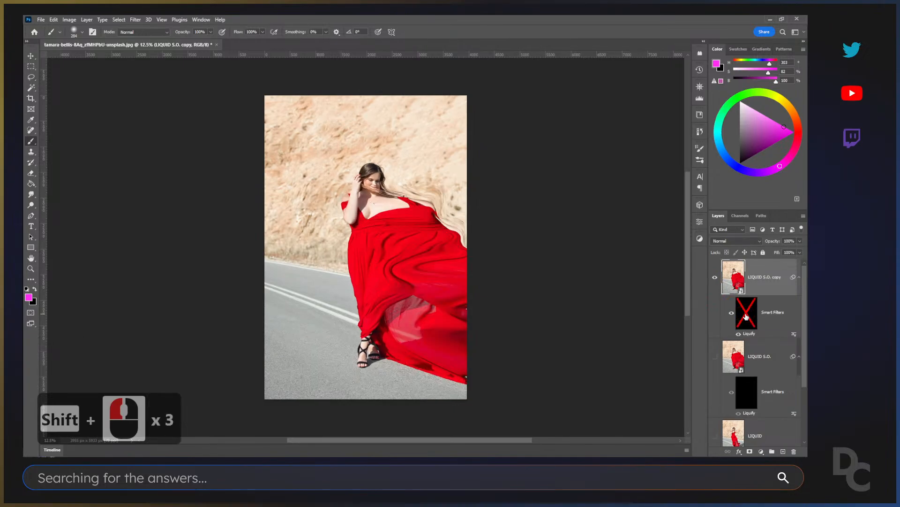
right_click(771, 284)
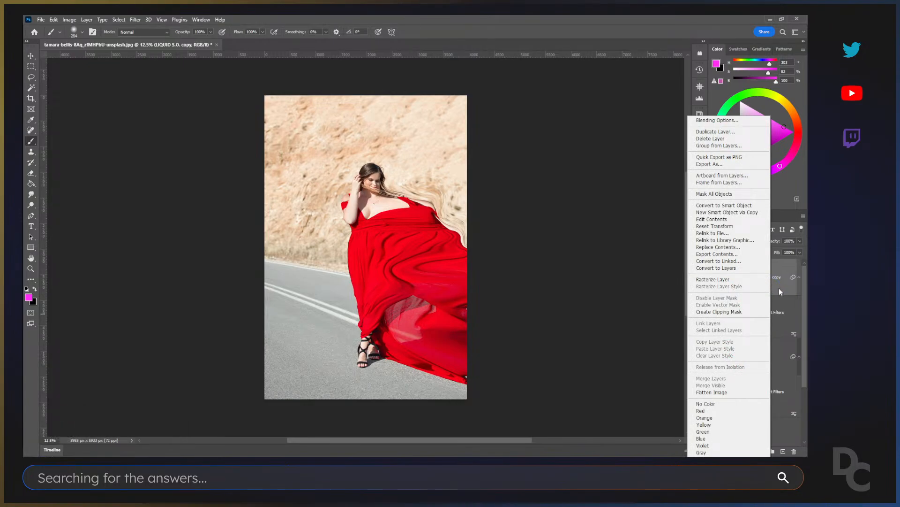
left_click(780, 290)
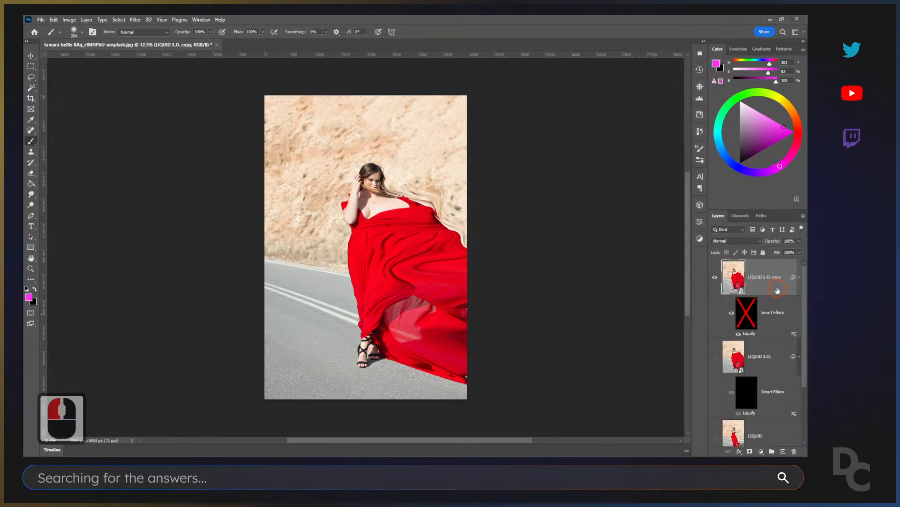
Rasterize the LIQUID S.O. copy layer.
right_click(777, 291)
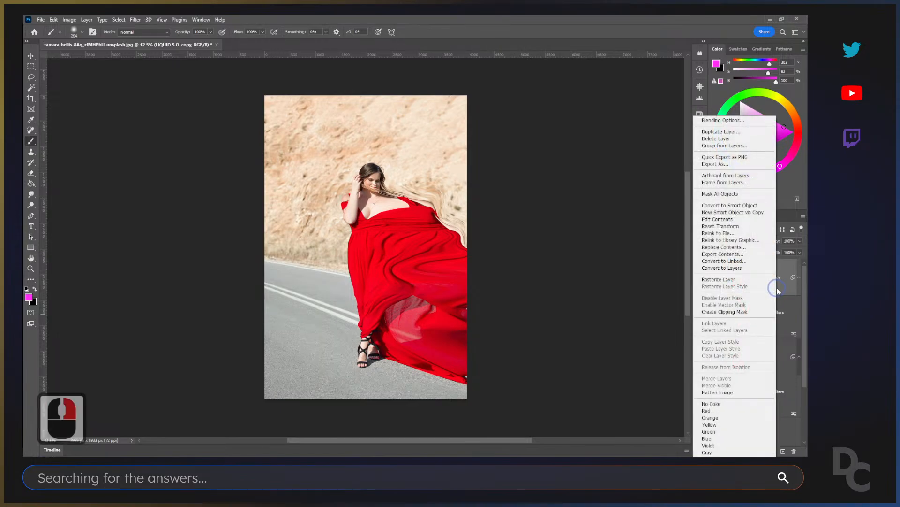
left_click(735, 277)
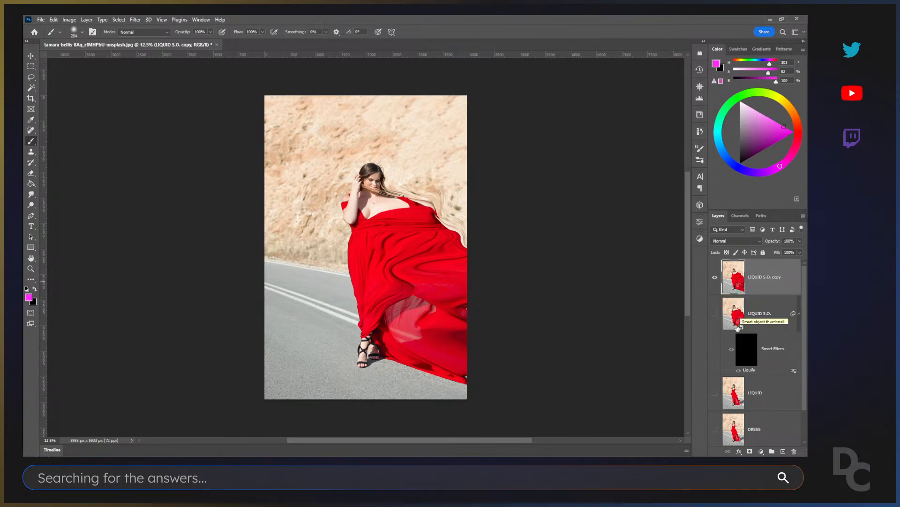
Group the LIQUID and LIQUID S.O. layers and move the group below the DRESS layer.
scroll(757, 319, "down", 2)
left_click(767, 367)
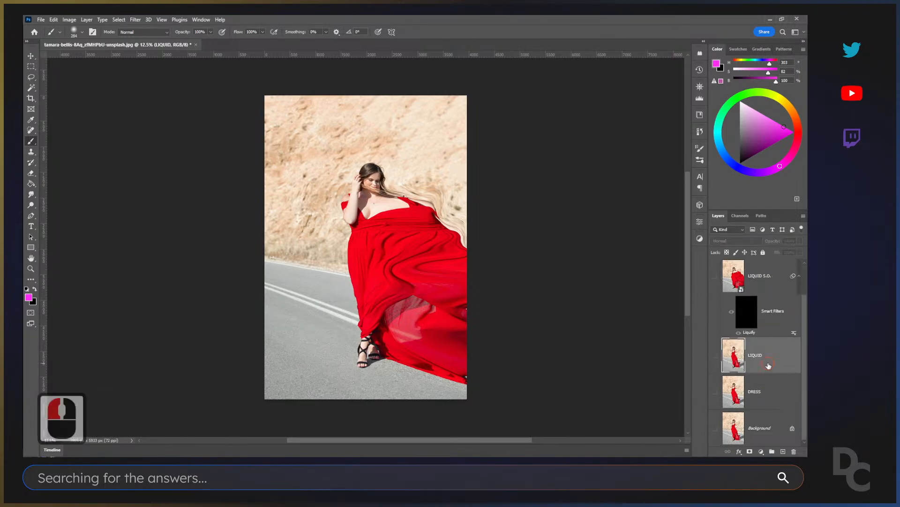
scroll(767, 366, "up", 3)
left_click(772, 314, "shift")
key("ctrl+g")
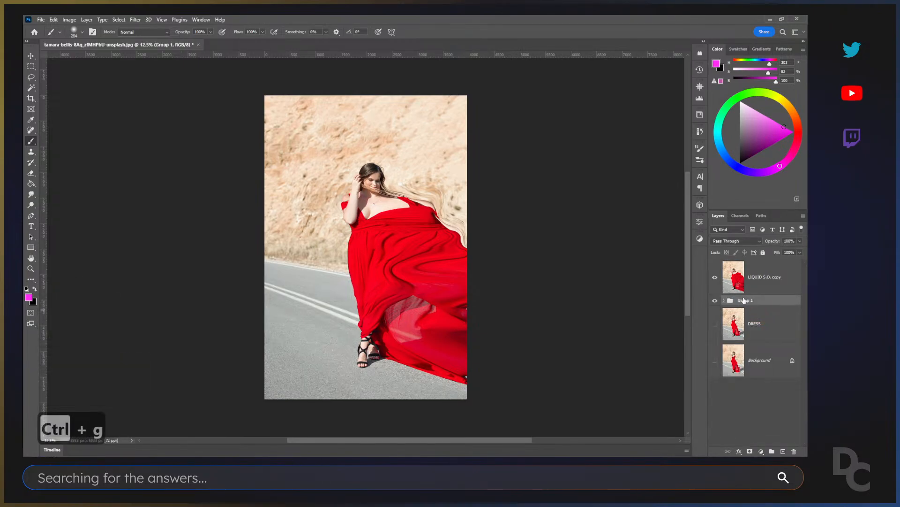
left_click_drag(744, 301, 745, 339)
Unlock the Background layer and move it into Group 1, leaving the group collapsed.
left_click(723, 337)
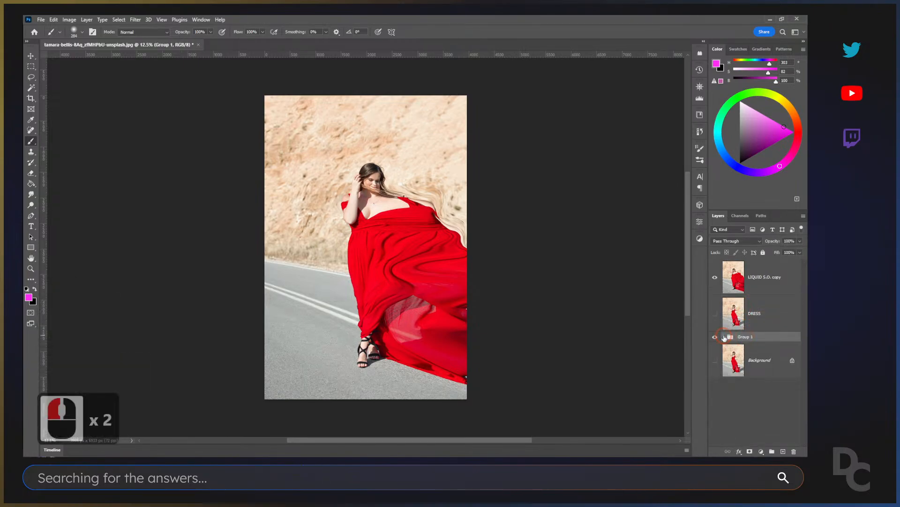
scroll(757, 394, "down", 3)
left_click_drag(765, 430, 766, 408)
left_click(792, 428)
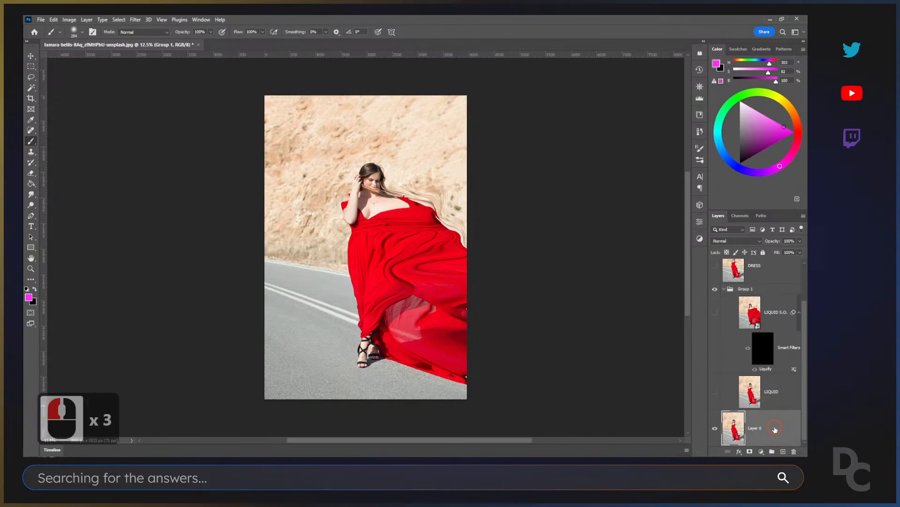
double_click(769, 411)
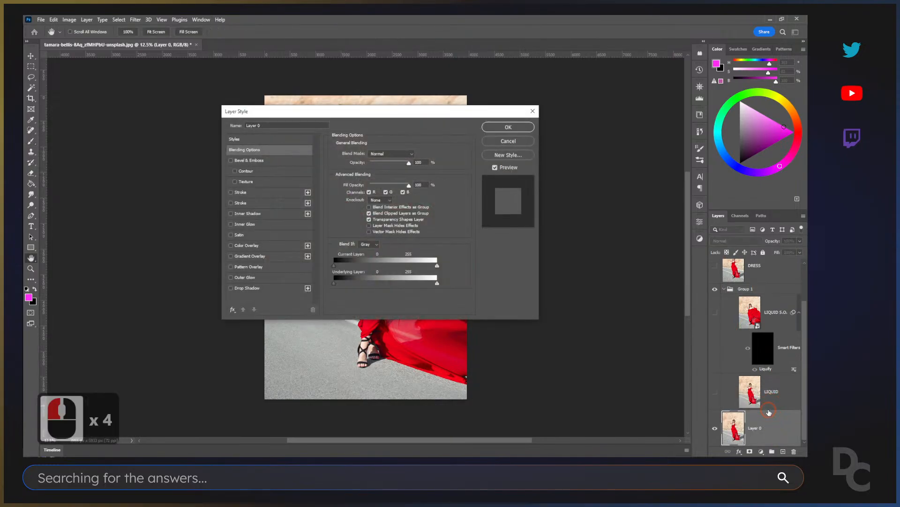
left_click(523, 143)
left_click_drag(773, 427, 770, 401)
scroll(770, 375, "up", 4)
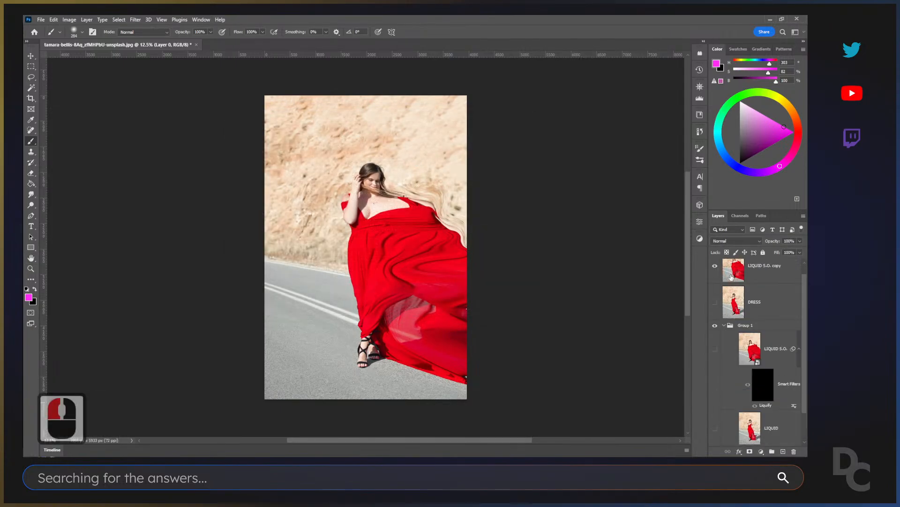
left_click(724, 337)
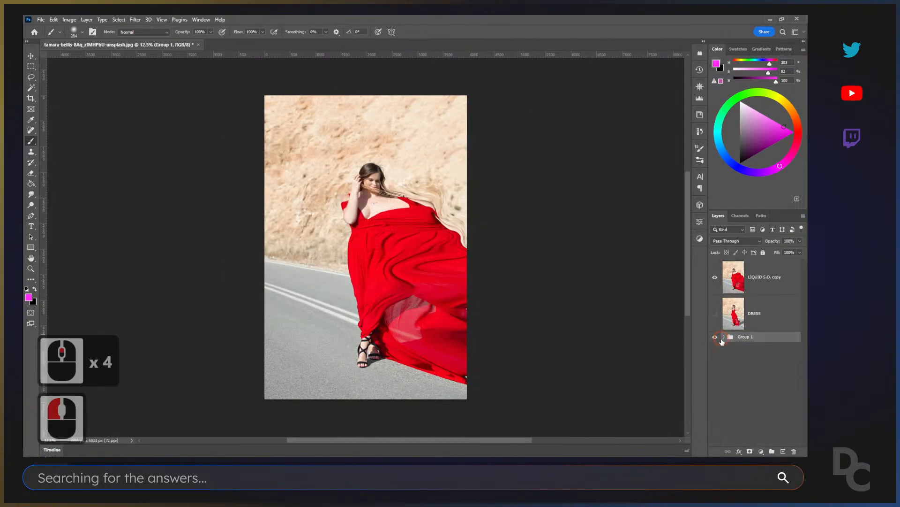
Add a layer mask to the LIQUID S.O. copy layer and fill the mask with black.
left_click(739, 282)
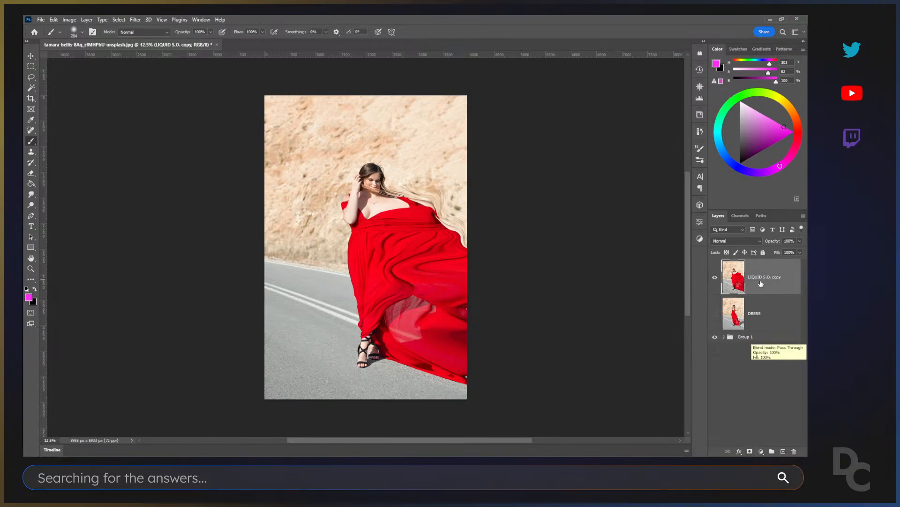
left_click(749, 451)
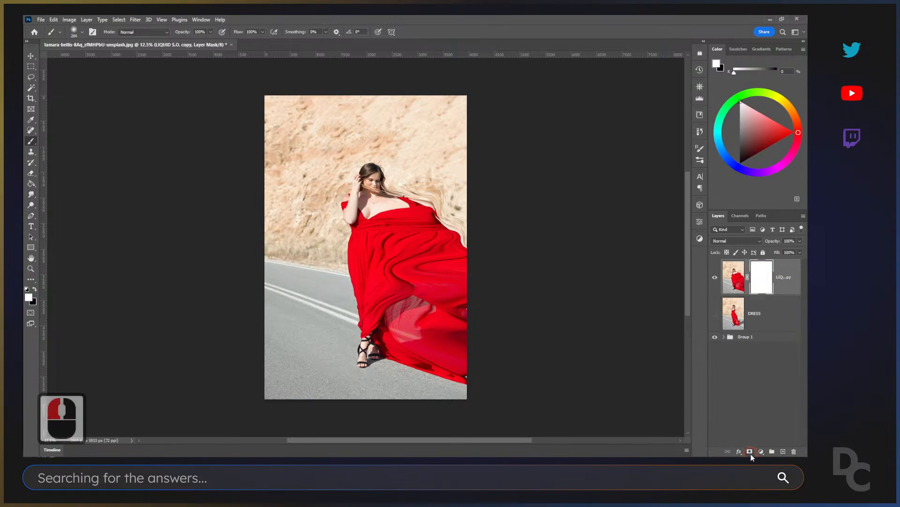
left_click(761, 278)
key("ctrl+Delete")
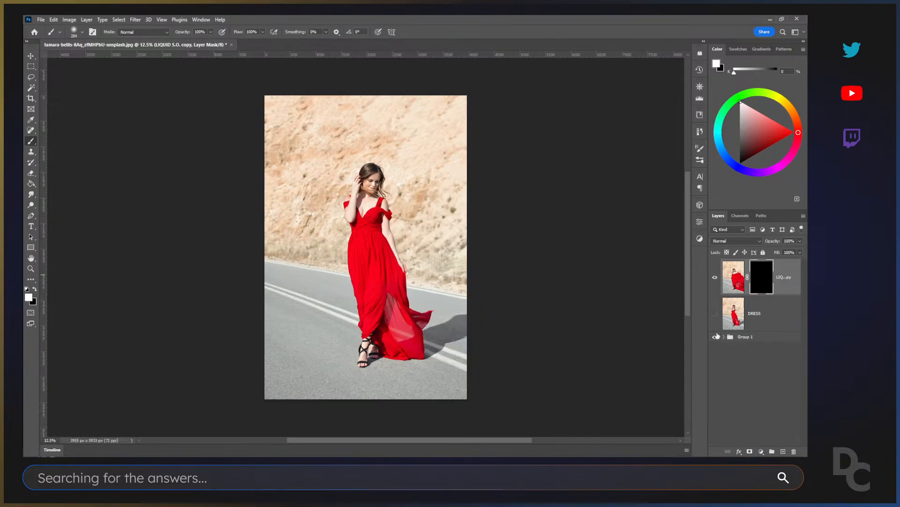
Hide Group 1, show the DRESS layer, and compare the image with the top layer's mask disabled and re-enabled.
left_click(715, 338)
left_click(714, 313)
left_click(761, 280, "shift")
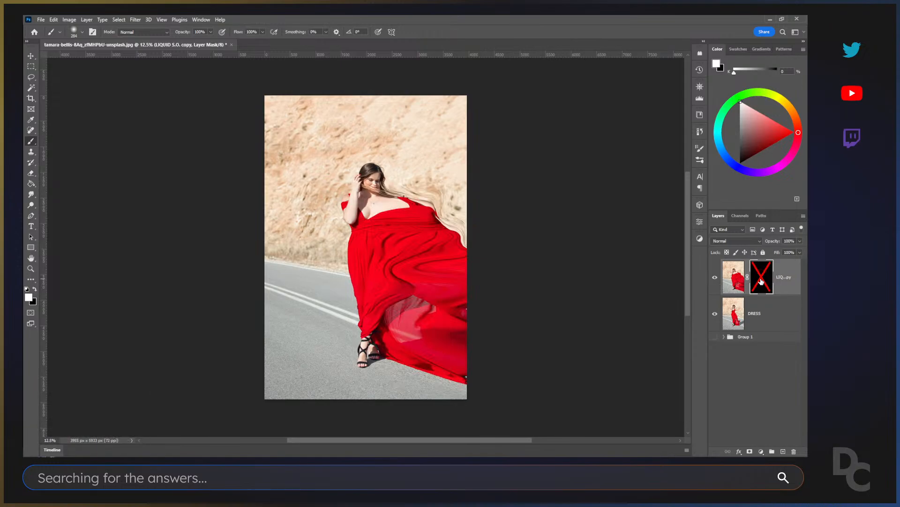
left_click(762, 280, "shift")
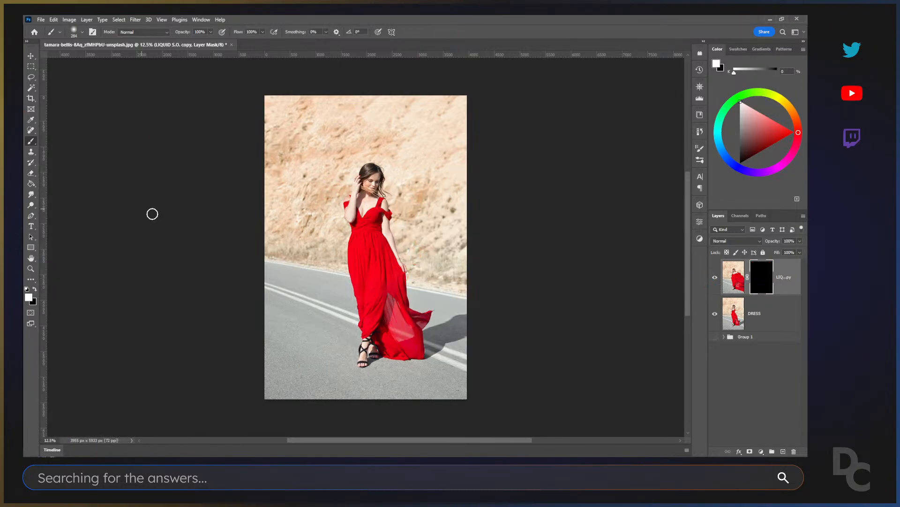
Choose the first Kyle's Spatter brush from the Special Effects Brushes set for the Brush tool.
key("b")
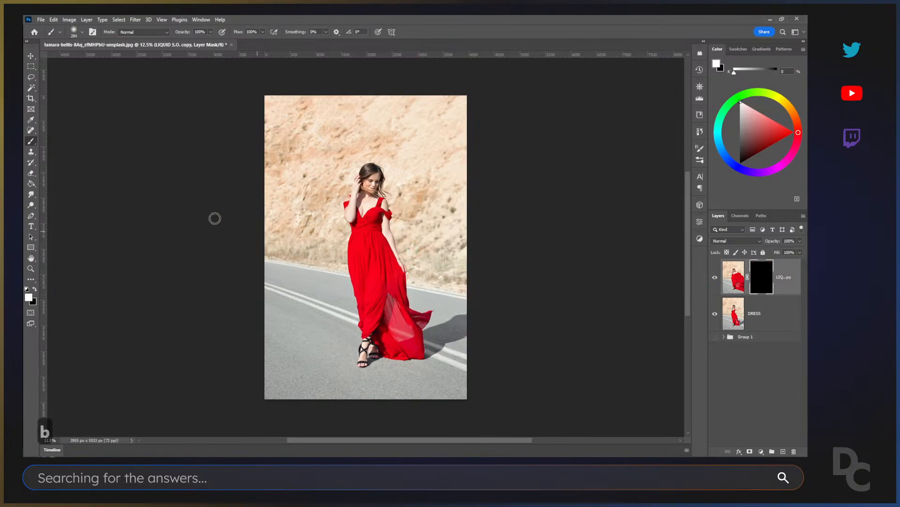
right_click(319, 223)
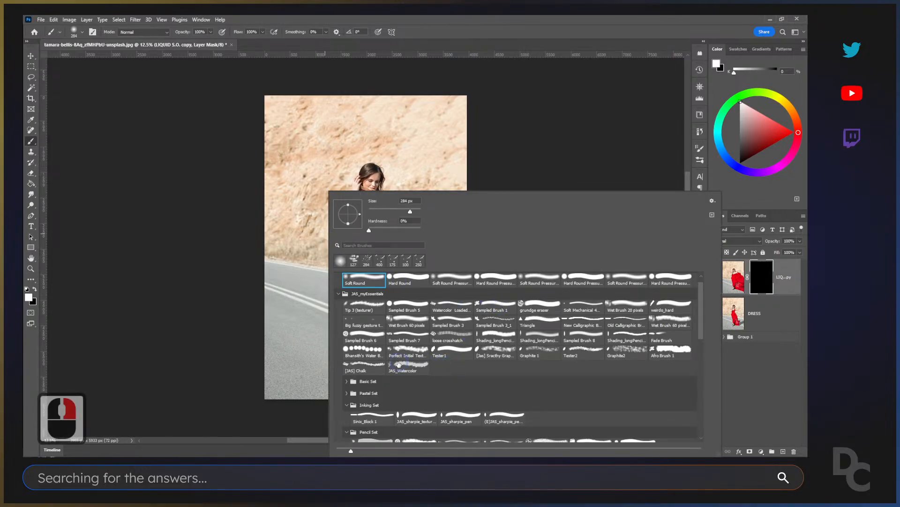
scroll(473, 422, "down", 20)
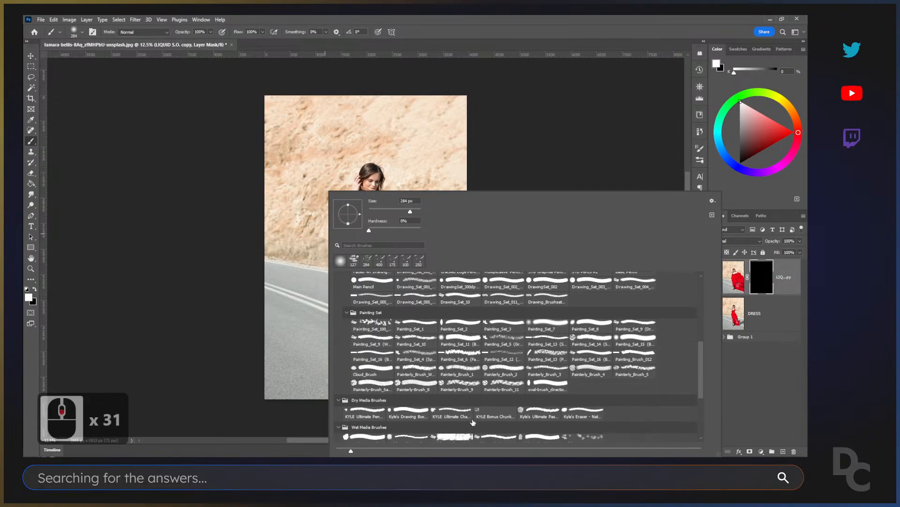
scroll(473, 422, "down", 8)
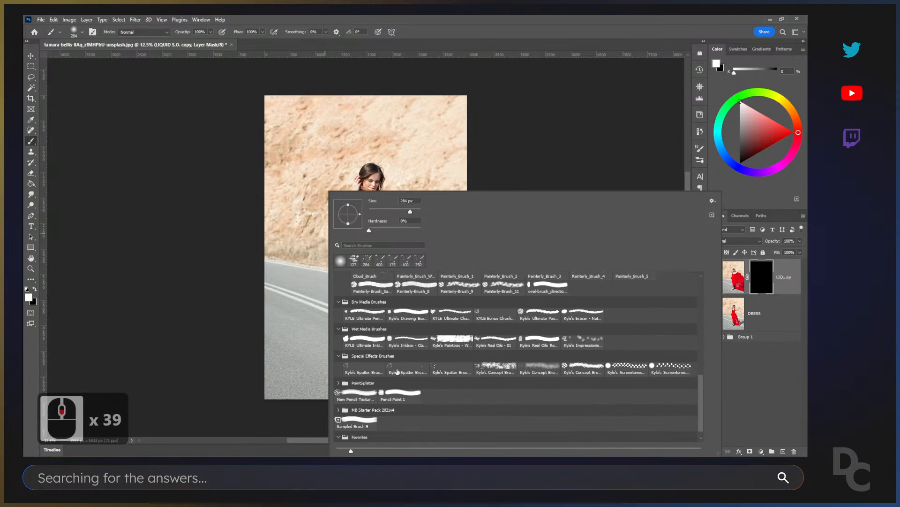
left_click(370, 373)
left_click(370, 373)
left_click(370, 372)
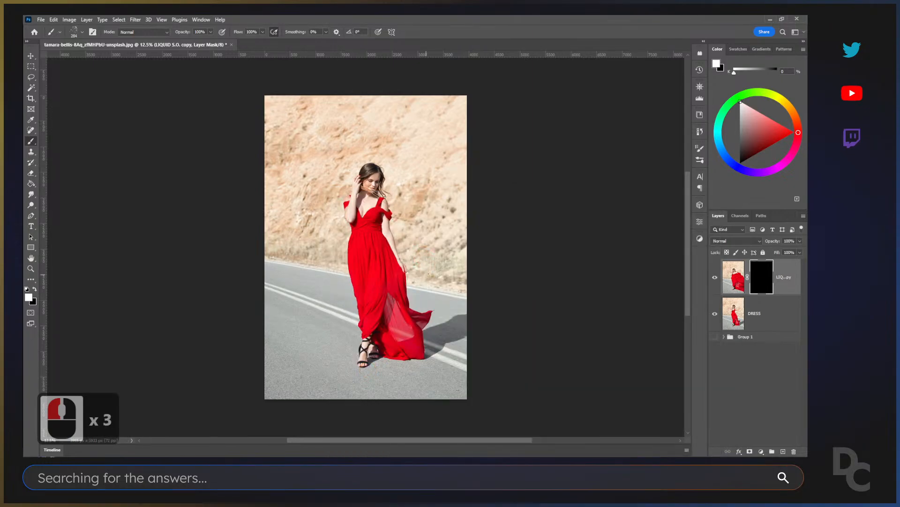
Enlarge the spatter brush to 1200 px and stamp white on the mask beside the dress's trailing side and hem.
key("bracketright")
key("bracketright")
key("bracketright")
key("bracketright")
key("bracketright")
key("bracketright")
key("bracketright")
key("bracketright")
key("bracketright")
key("bracketright")
key("bracketright")
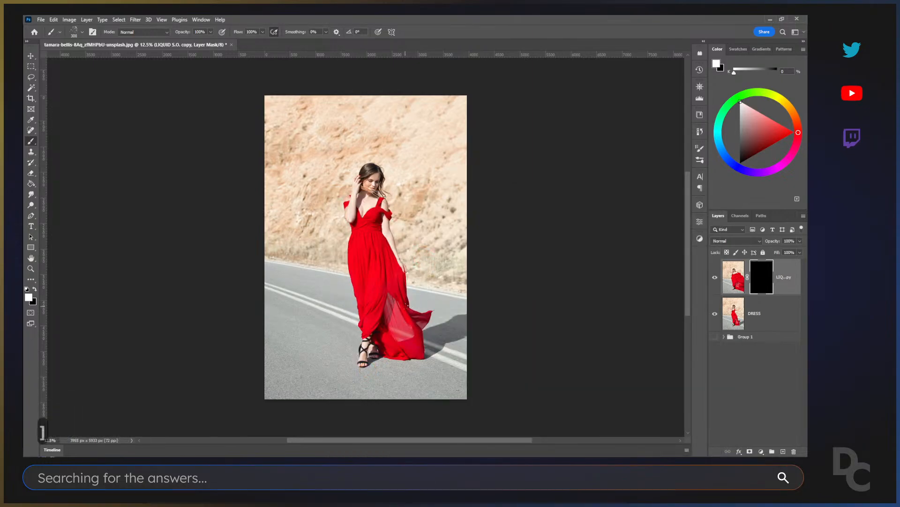
key("bracketleft")
left_click(420, 293)
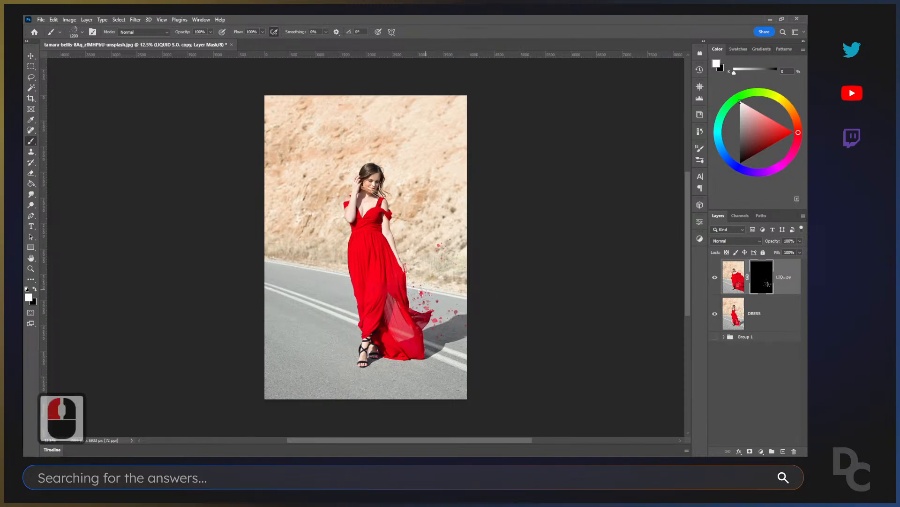
left_click(448, 295)
left_click(427, 278)
left_click(417, 278)
left_click(407, 277)
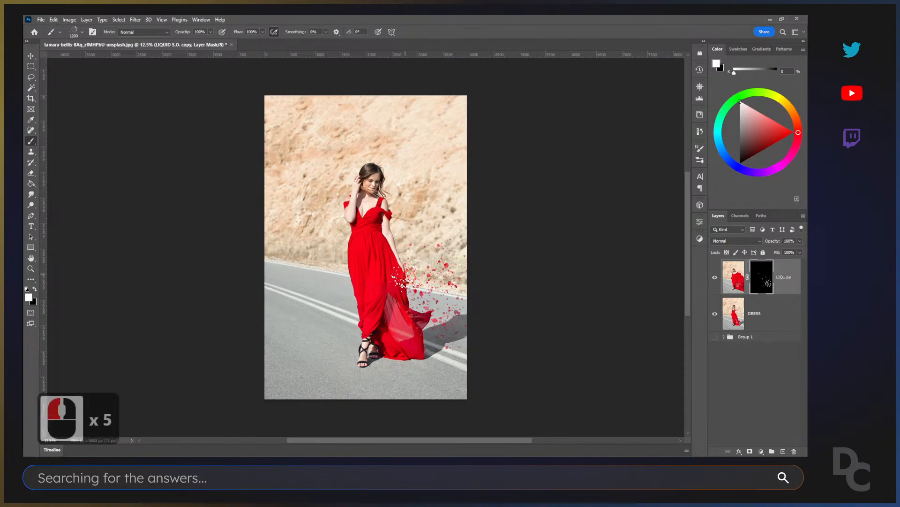
left_click(399, 249)
left_click(395, 246)
left_click(410, 268)
left_click(424, 275)
left_click(443, 293)
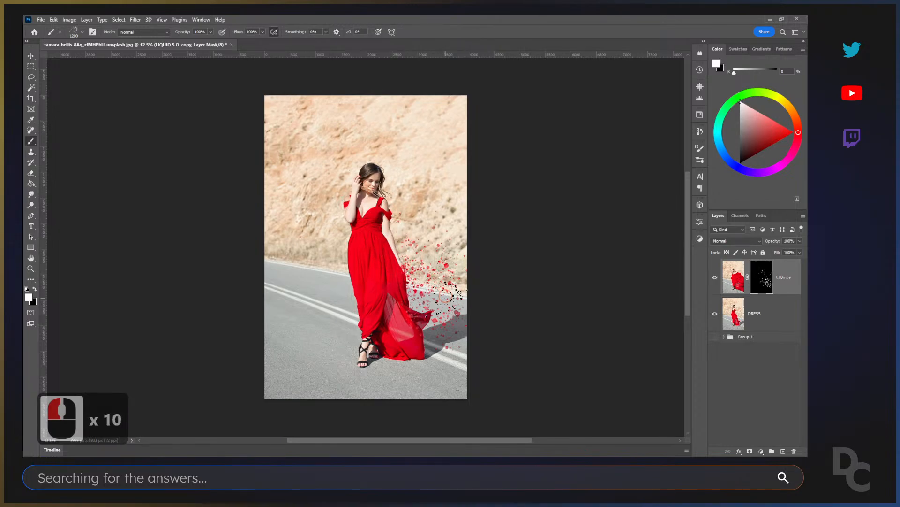
left_click(462, 328)
left_click(459, 327)
left_click(443, 328)
Reduce the brush to 200 px and stamp finer white spatters on the mask along the dress's trailing edge and arm.
key("bracketleft")
key("bracketleft")
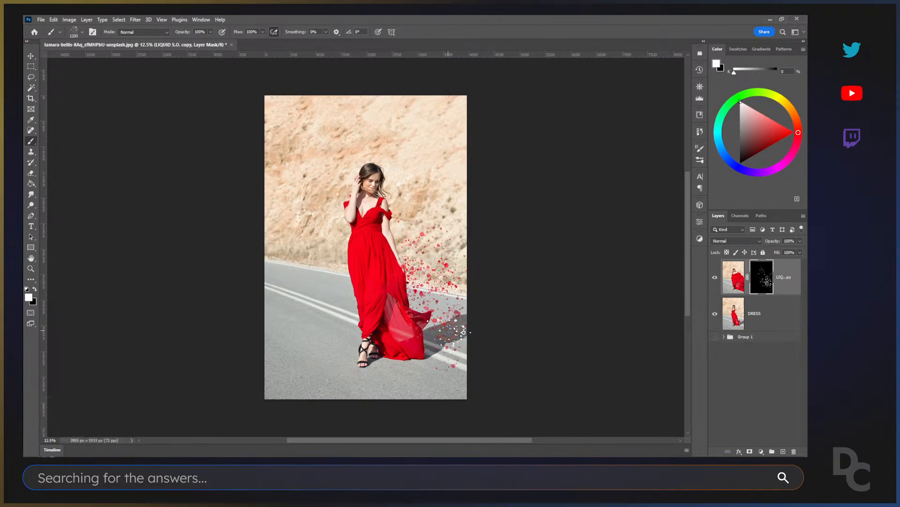
key("bracketleft")
key("bracketleft")
key("bracketleft")
key("bracketleft")
left_click(440, 332)
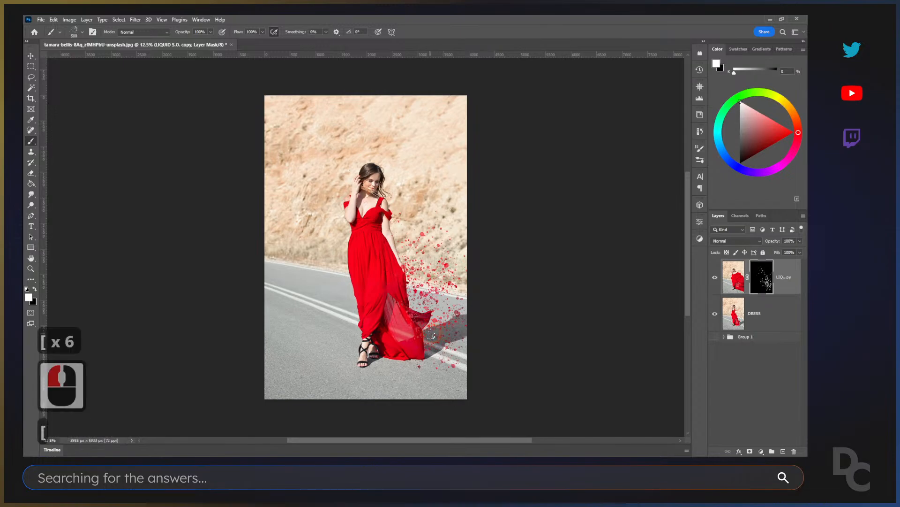
key("bracketleft")
key("bracketleft")
key("bracketleft")
key("bracketleft")
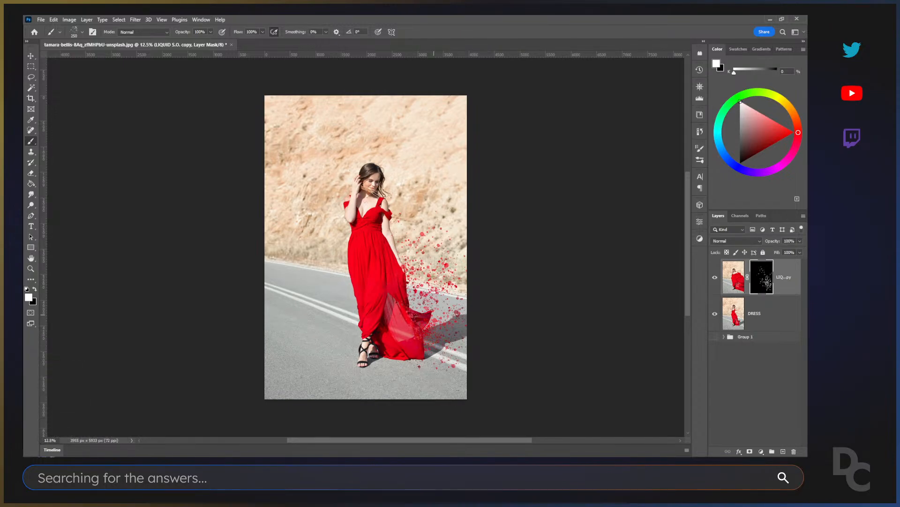
left_click(429, 307)
mouse_move(410, 299)
left_mouse_down()
mouse_move(419, 300)
mouse_move(393, 226)
left_mouse_up()
left_click(414, 248)
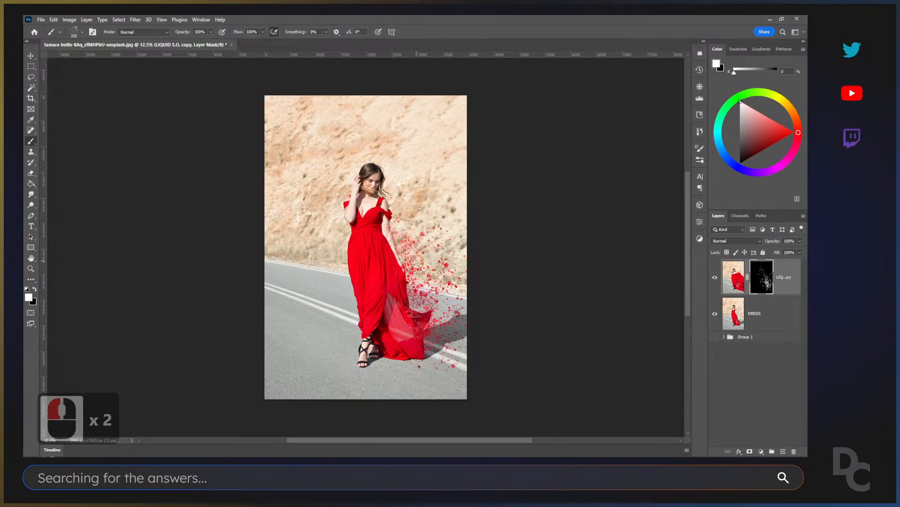
left_click(410, 262)
left_click(414, 274)
left_click(425, 304)
left_click(431, 335)
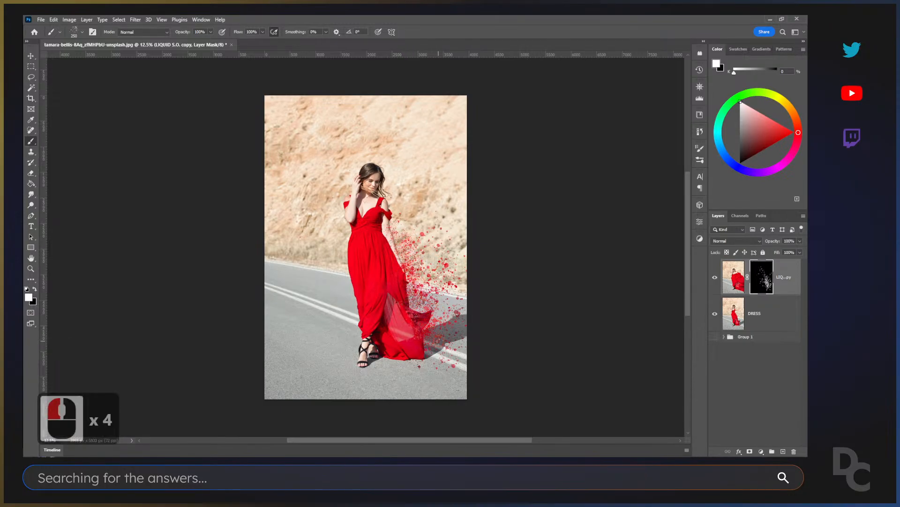
Set the brush to 700 px and stamp more white spatters on the mask around the outer area of the dispersion.
key("bracketright")
key("bracketright")
key("bracketright")
key("bracketright")
key("bracketright")
left_click(431, 354)
left_click(440, 358)
left_click(452, 358)
left_click(463, 356)
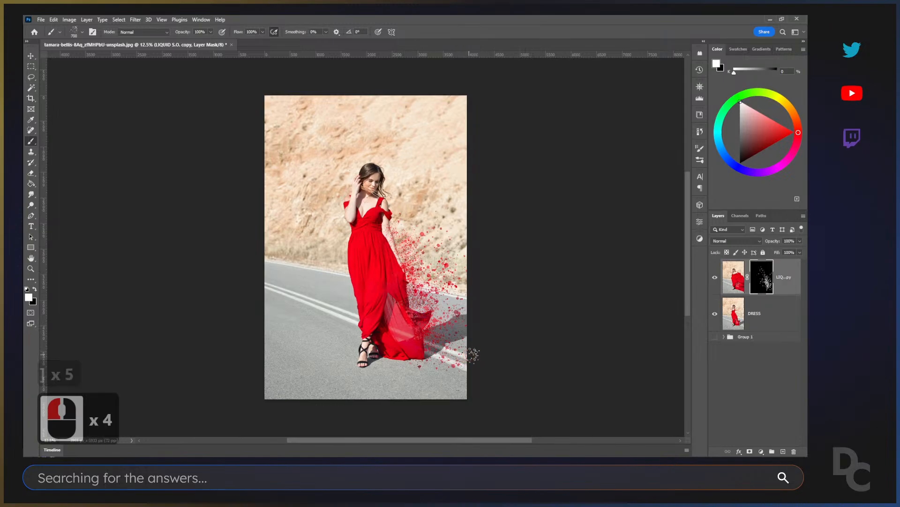
left_click(453, 327)
left_click(461, 307)
left_click(456, 288)
left_click(442, 274)
left_click(428, 259)
left_click(415, 242)
left_click(403, 224)
left_click(404, 213)
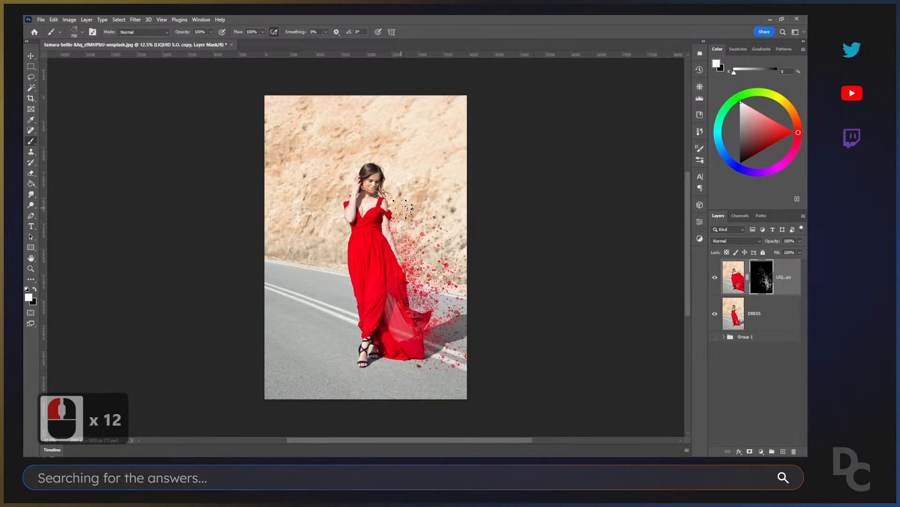
left_click(433, 219)
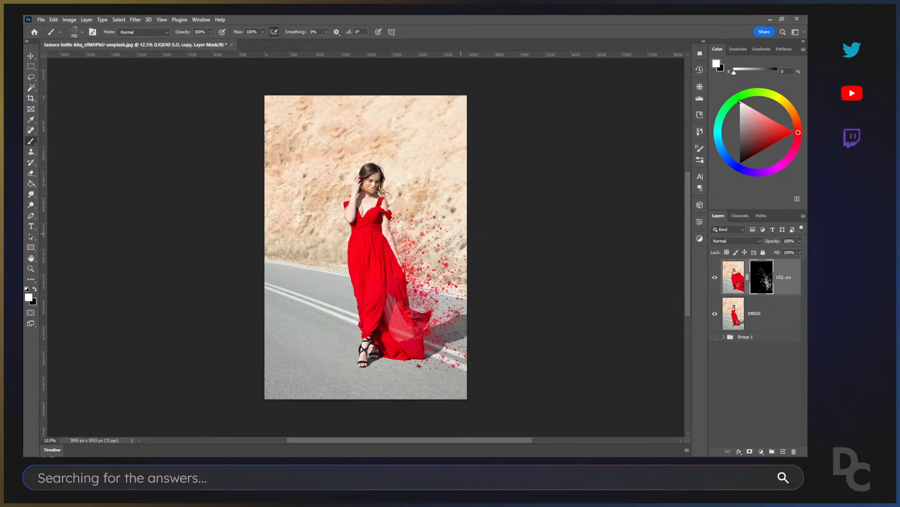
left_click(450, 301)
left_click(465, 316)
left_click(448, 303)
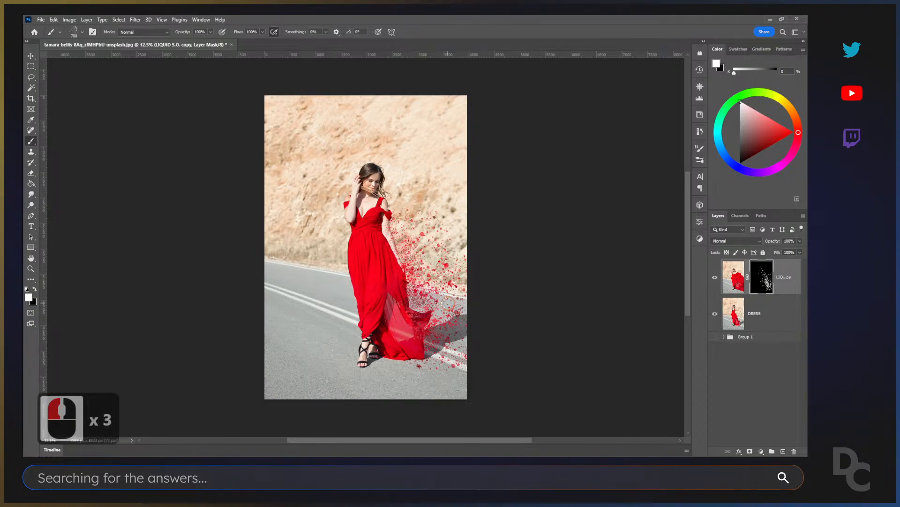
left_click(447, 302)
left_click(462, 309)
left_click(419, 284)
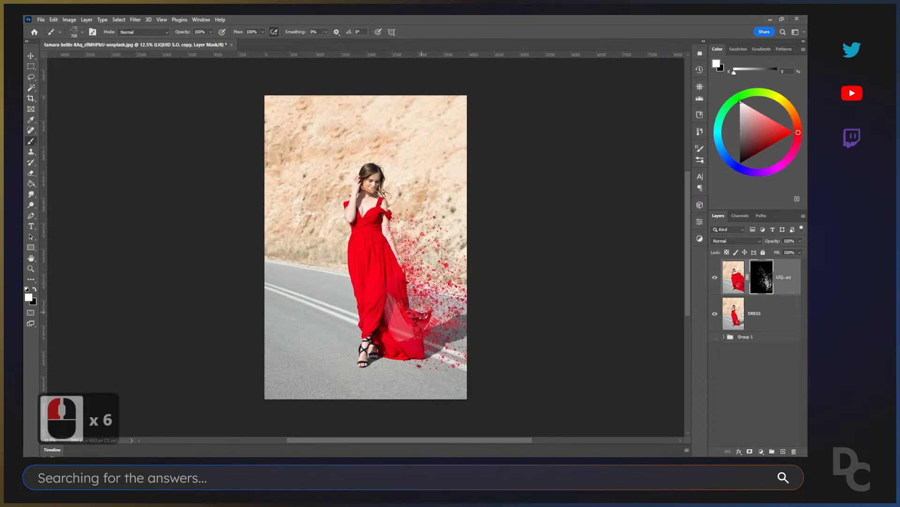
left_click(424, 311)
Reduce the brush to 300 px and stamp white spatters on the mask where the hand meets the dress's edge.
key("bracketleft")
key("bracketleft")
key("bracketleft")
key("bracketleft")
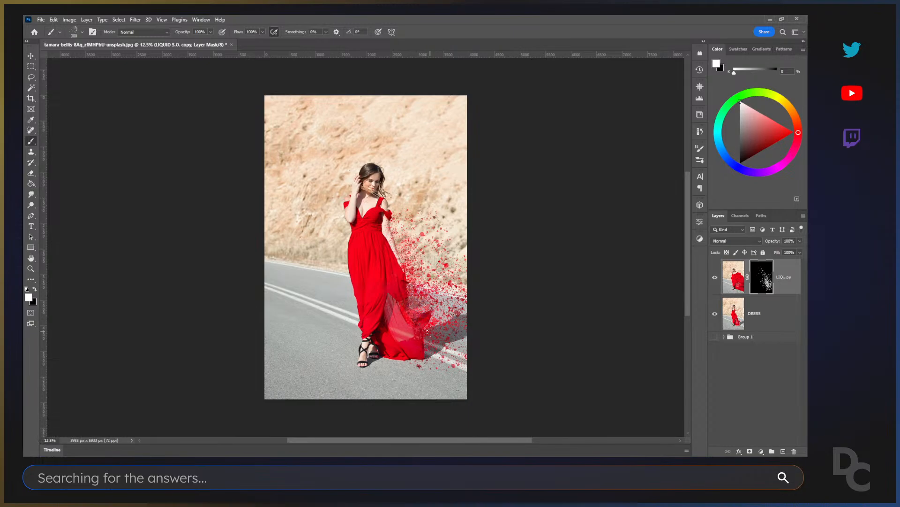
left_click(402, 261)
left_click(398, 256)
left_click(401, 259)
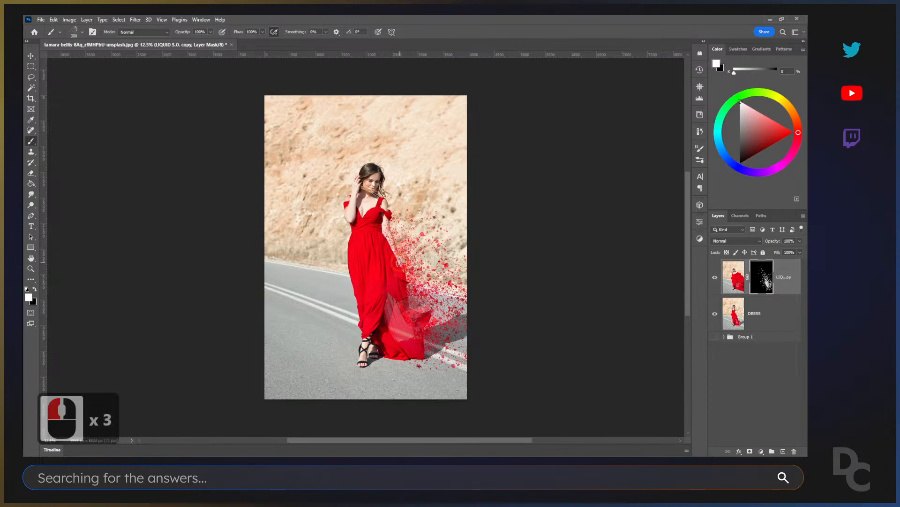
Stamp more 300 px white spatters on the mask over the road just beneath the dress's trailing hem.
left_click(442, 375)
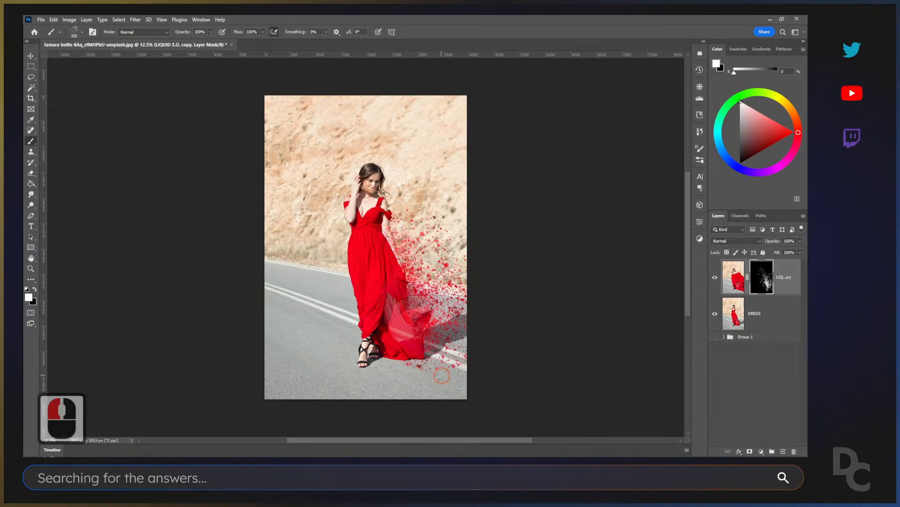
left_click(448, 371)
left_click(439, 369)
left_click(456, 368)
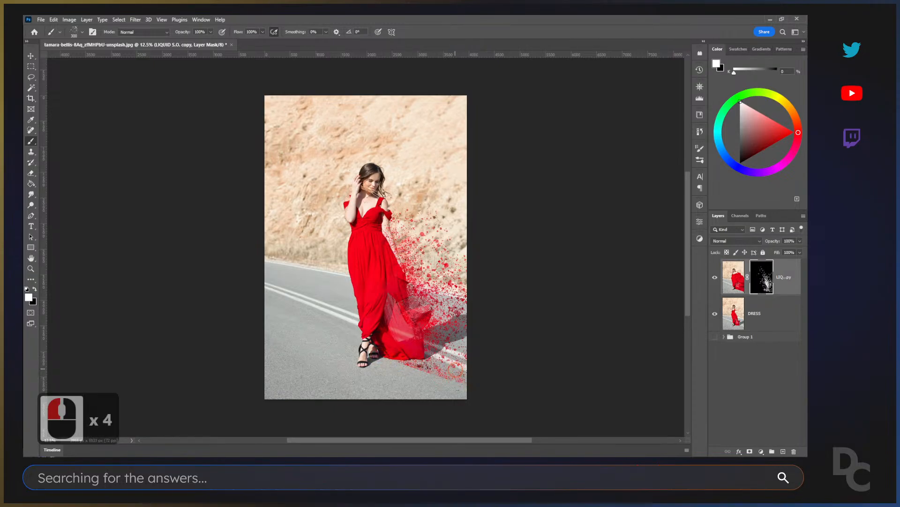
left_click(436, 362)
left_click(467, 377)
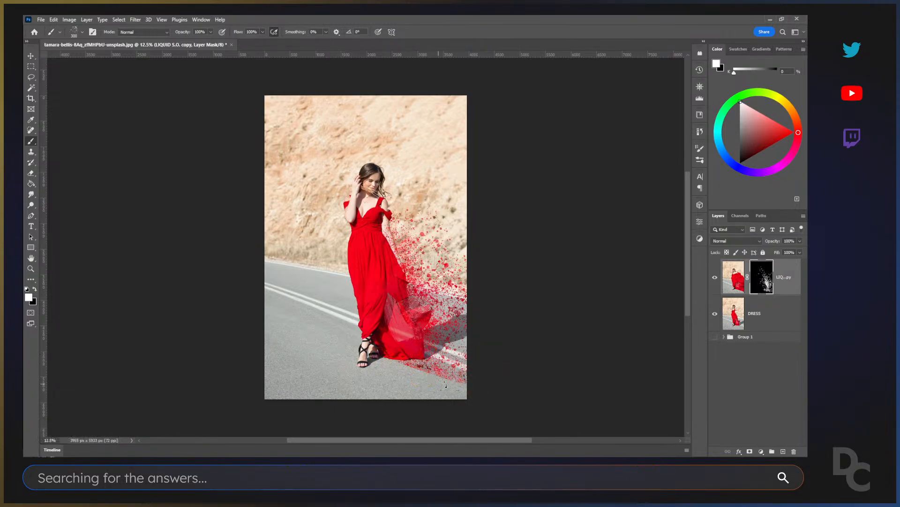
Toggle the masked Liquify copy layer's visibility, then temporarily hide the DRESS layer to examine the spatters in isolation.
left_click(716, 279)
left_click(716, 279)
left_click(716, 279)
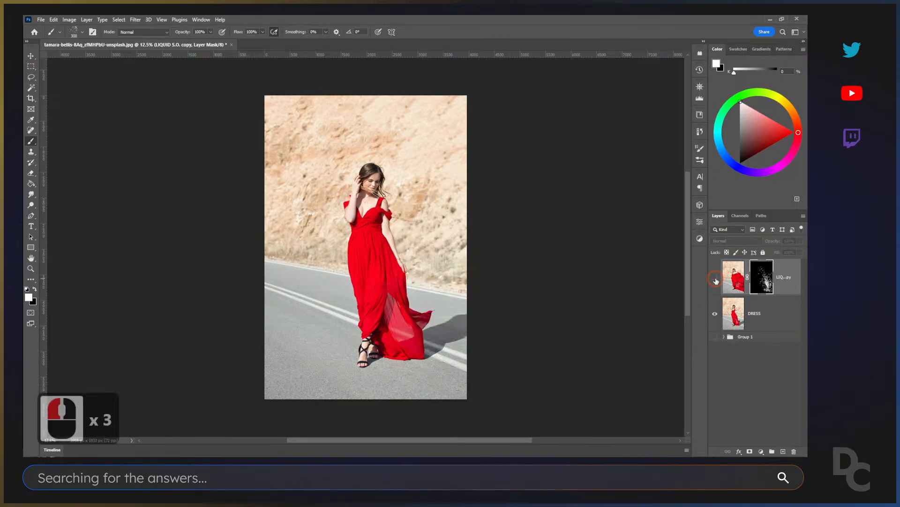
left_click(715, 279)
left_click(715, 314)
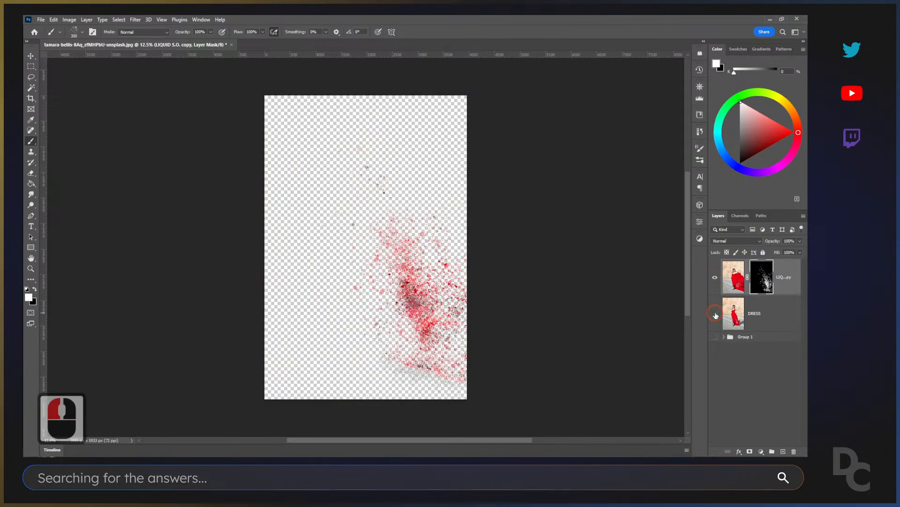
left_click(760, 282)
left_click(759, 282, "shift")
left_click(761, 281, "shift")
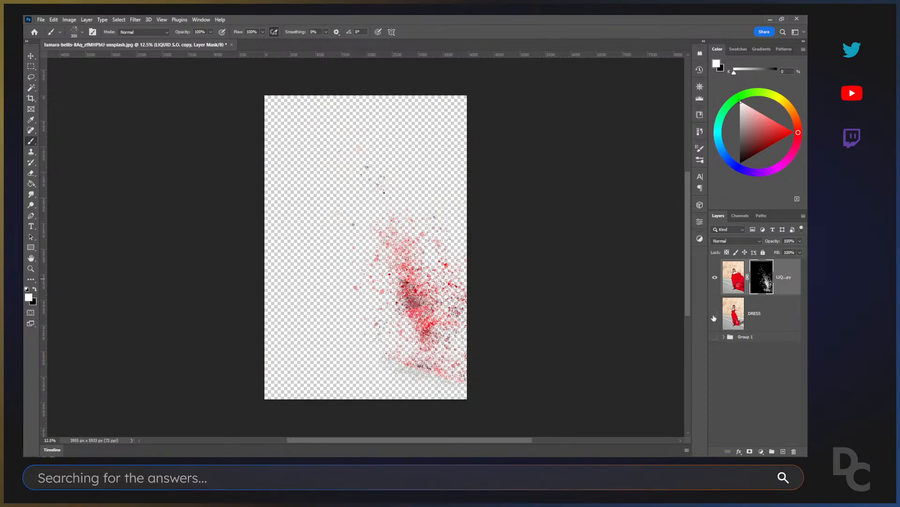
left_click(715, 315)
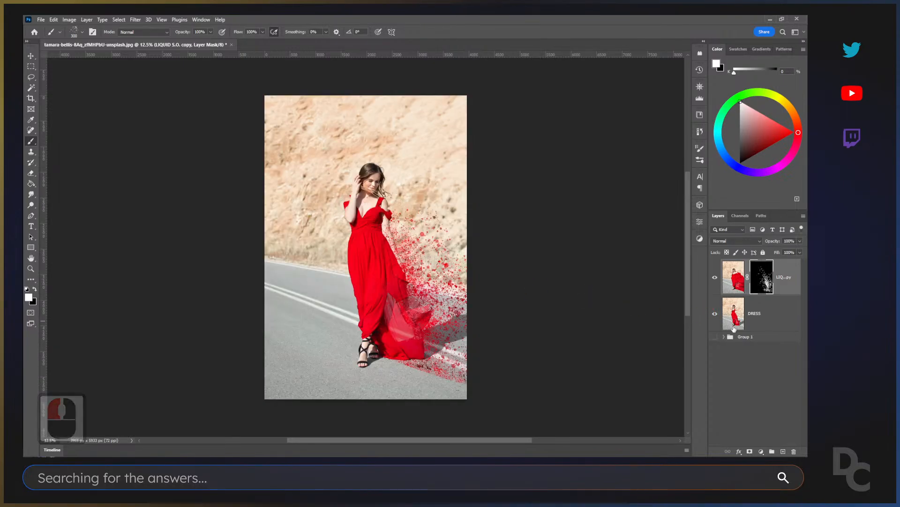
Compare the image with and without the Liquify copy layer and examine the dispersed dress edge up close.
left_click(714, 280)
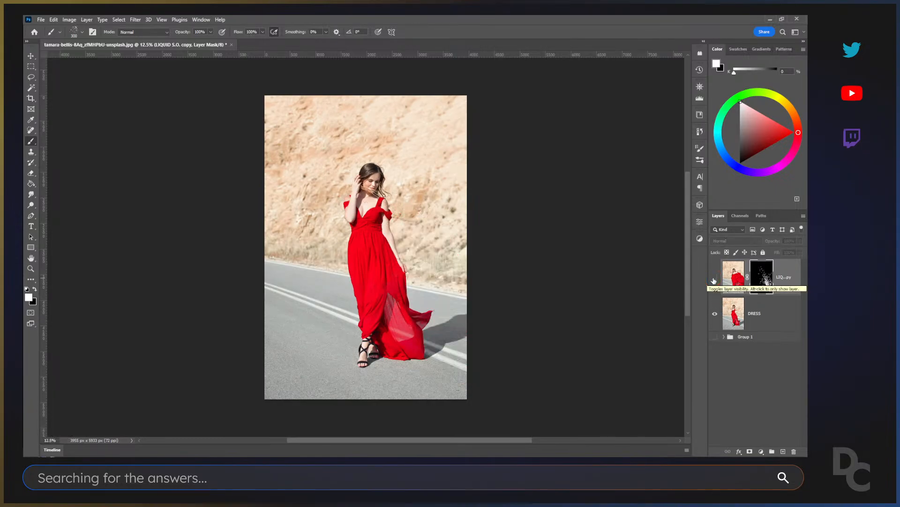
left_click(714, 280)
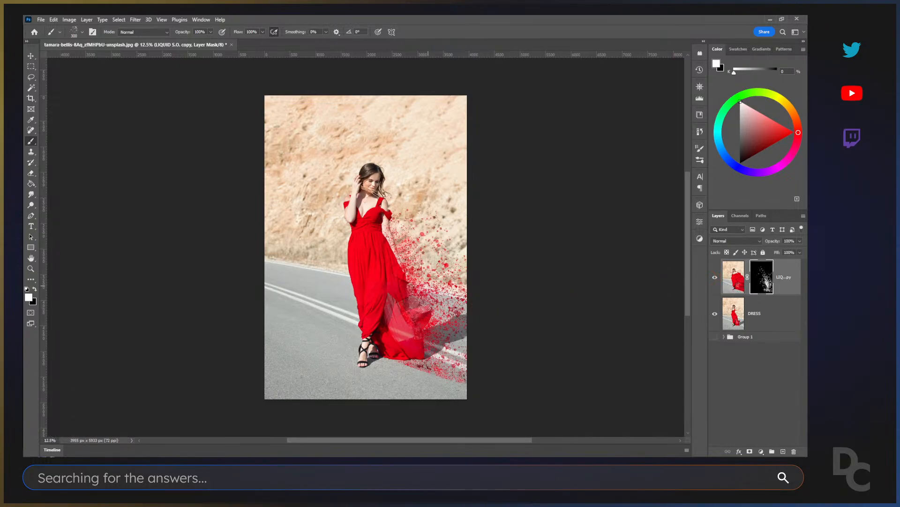
key("ctrl+equal")
key("ctrl+equal")
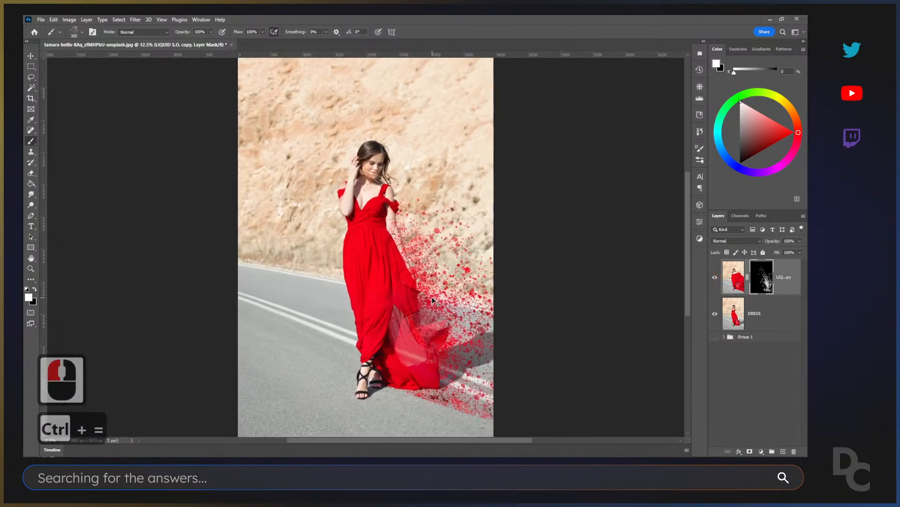
left_click_drag(383, 257, 370, 245)
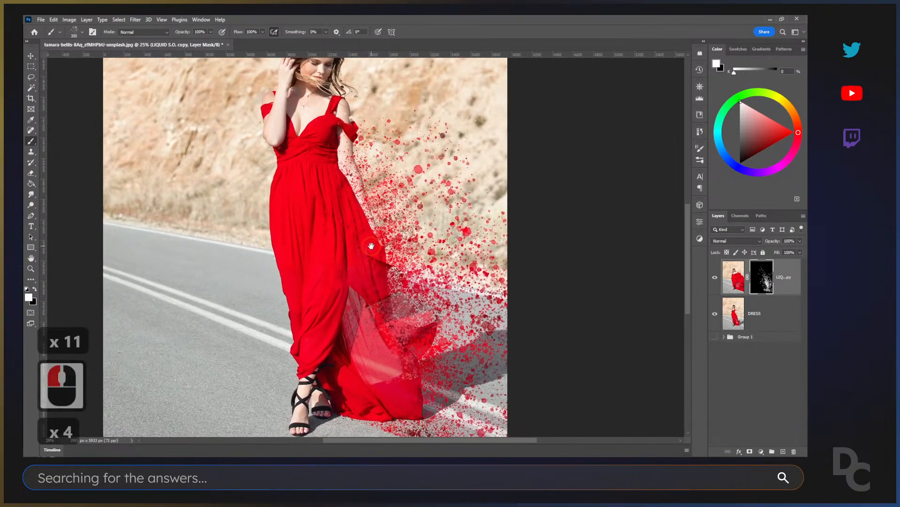
left_click_drag(452, 309, 388, 261)
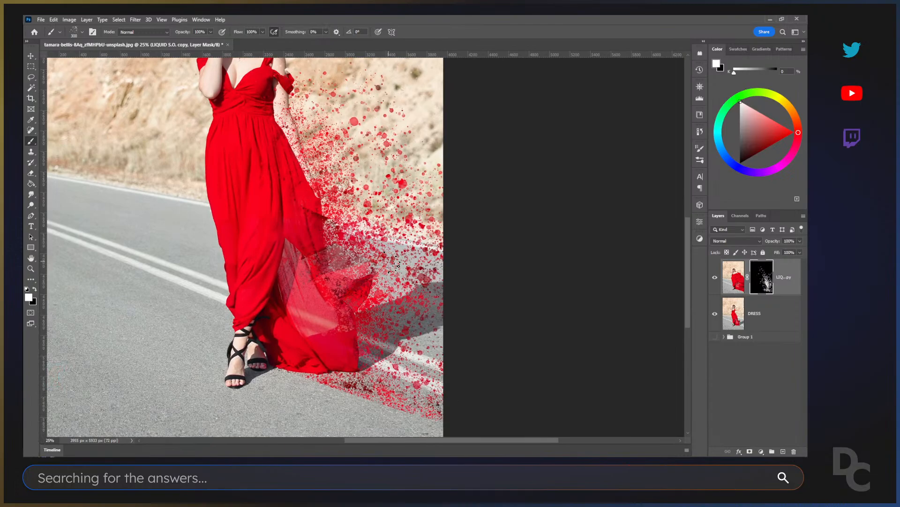
key("ctrl+minus")
key("ctrl+minus")
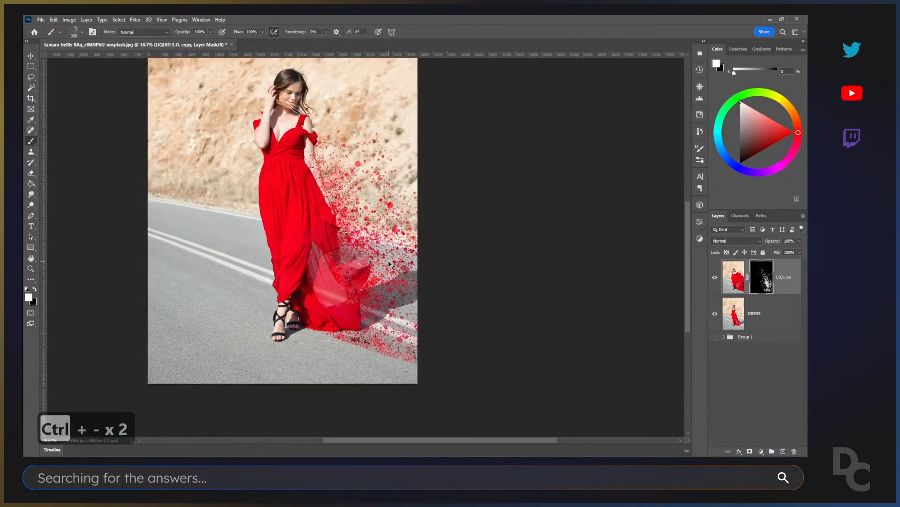
left_click_drag(435, 271, 444, 285)
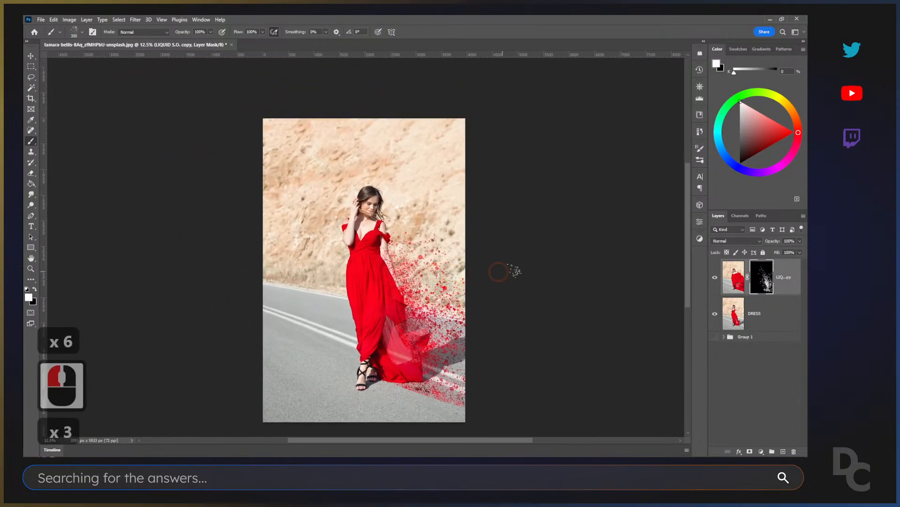
Target the Liquify copy layer's mask and switch the brush to the Soft Round preset from General Brushes.
left_click(766, 286)
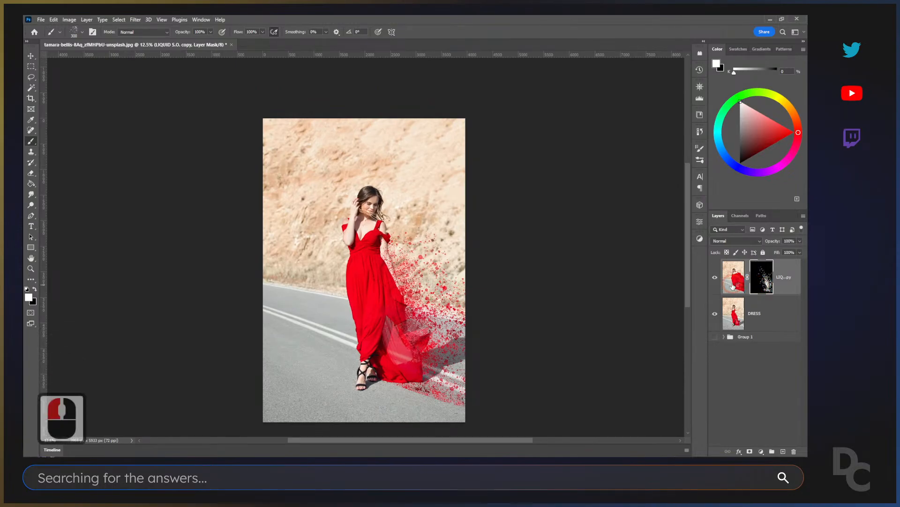
key("b")
right_click(484, 246)
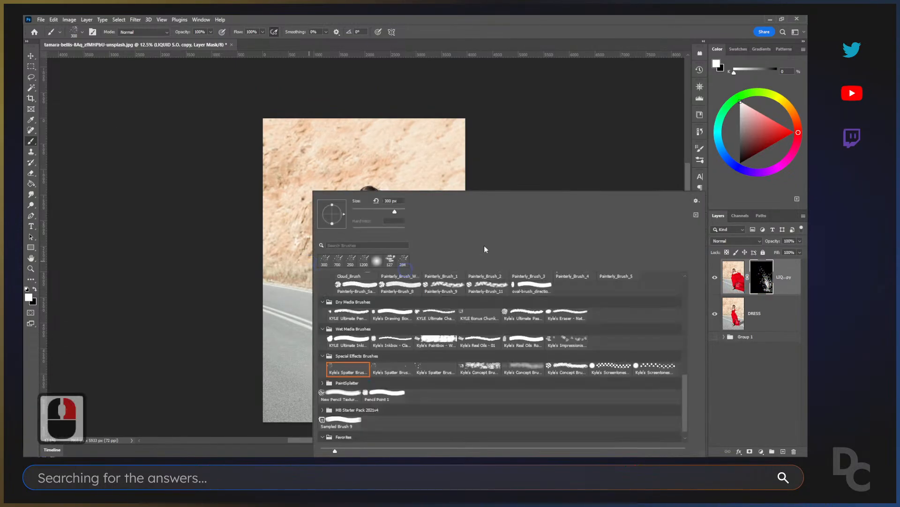
scroll(373, 309, "down", 20)
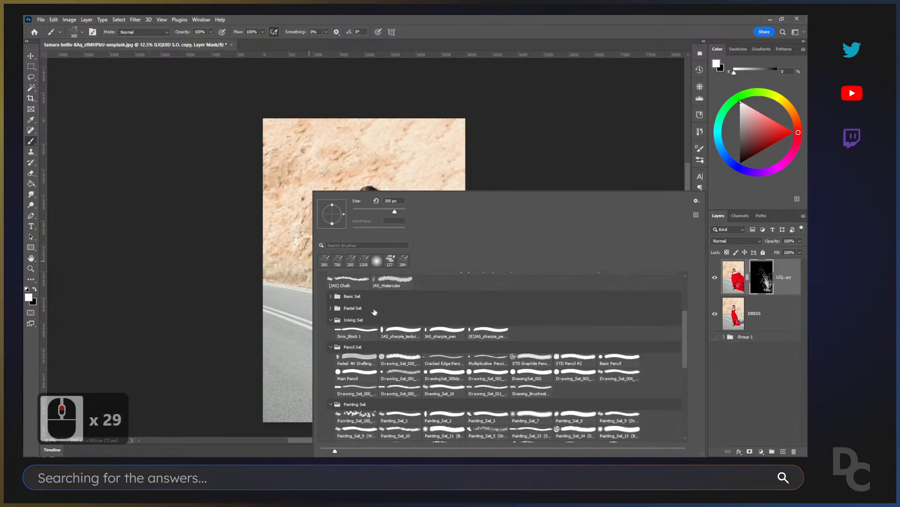
scroll(375, 311, "up", 20)
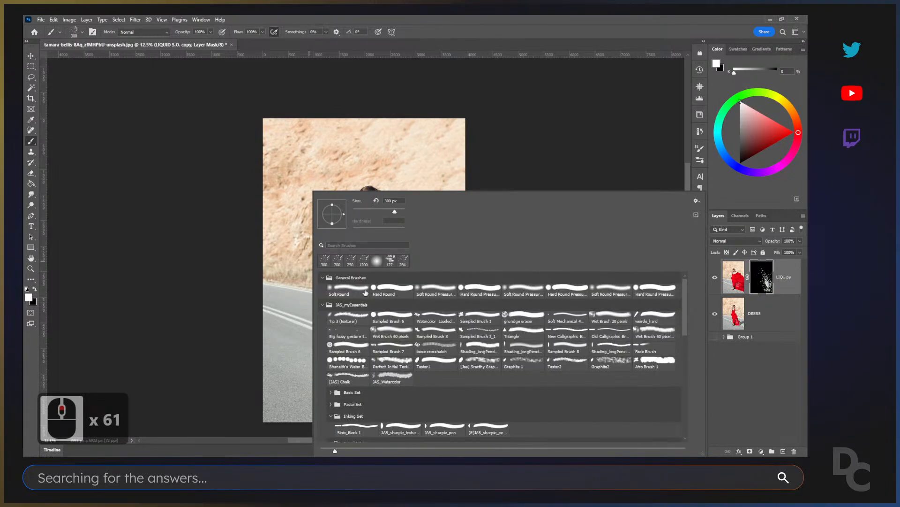
left_click(358, 292)
left_click(358, 290)
left_click(556, 114)
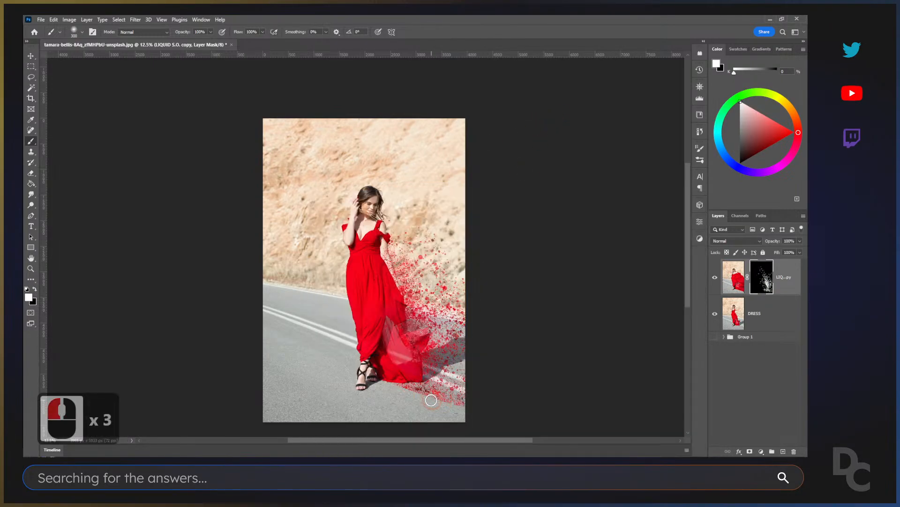
Paint black on the mask beneath the dress's hem to remove the lowest spatters over the road.
key("x")
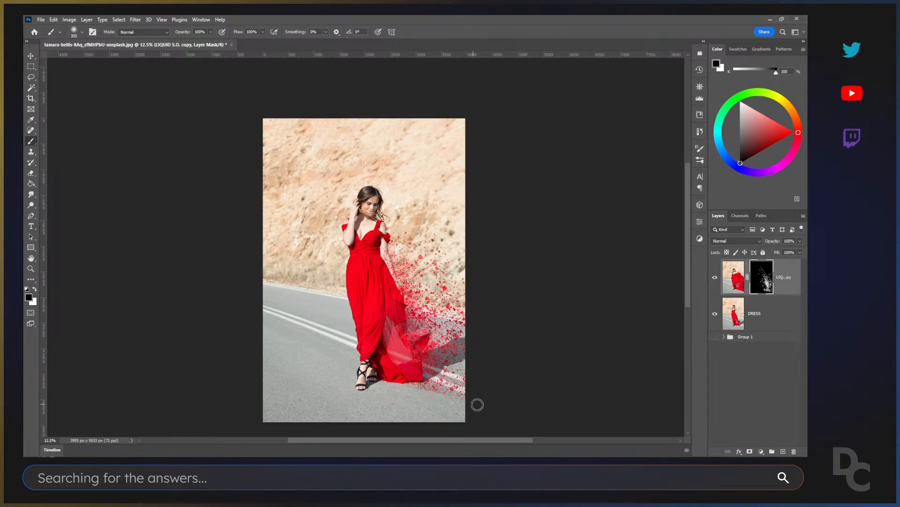
left_click_drag(375, 394, 506, 395)
mouse_move(471, 404)
left_mouse_down()
mouse_move(412, 387)
mouse_move(488, 394)
mouse_move(418, 383)
left_mouse_up()
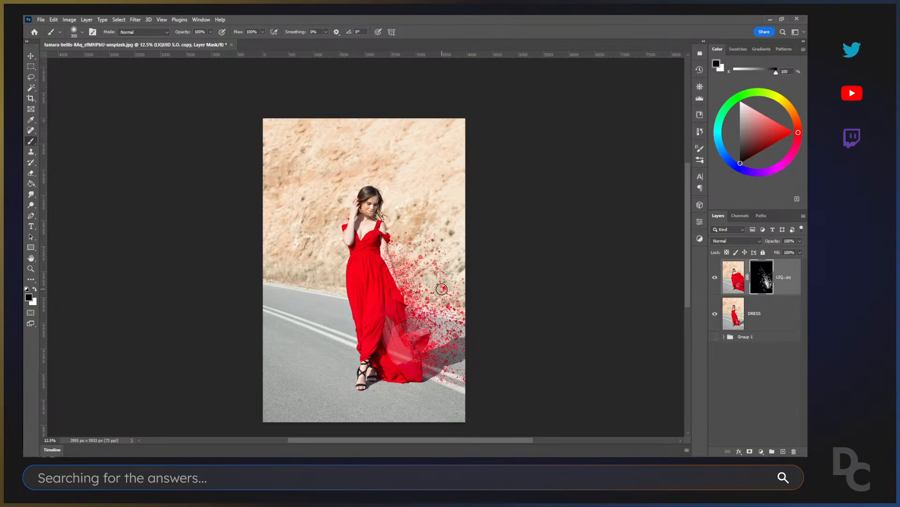
Close the dress document without saving its changes.
left_click(231, 45)
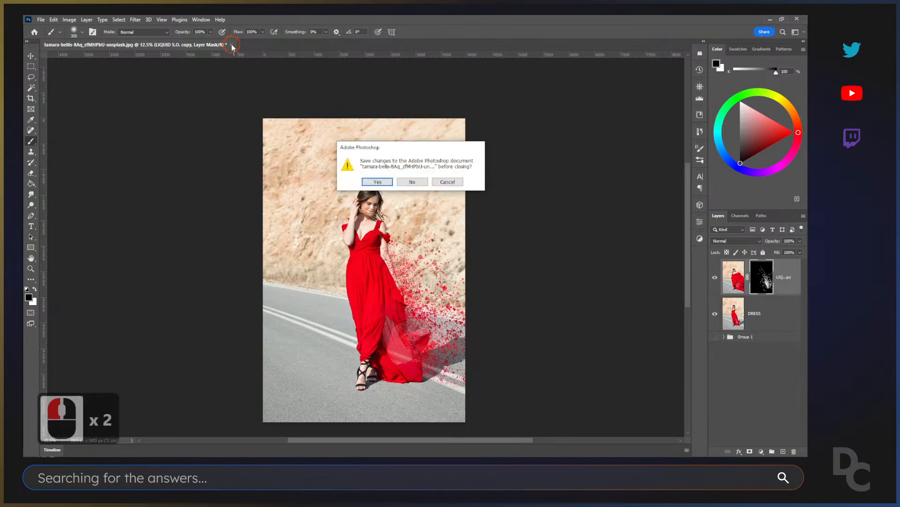
left_click(418, 182)
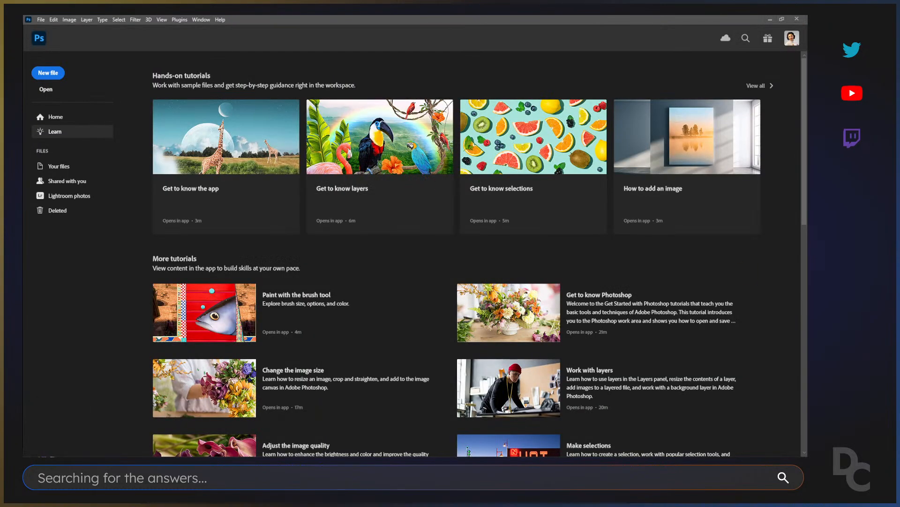
key("ctrl+alt+1")
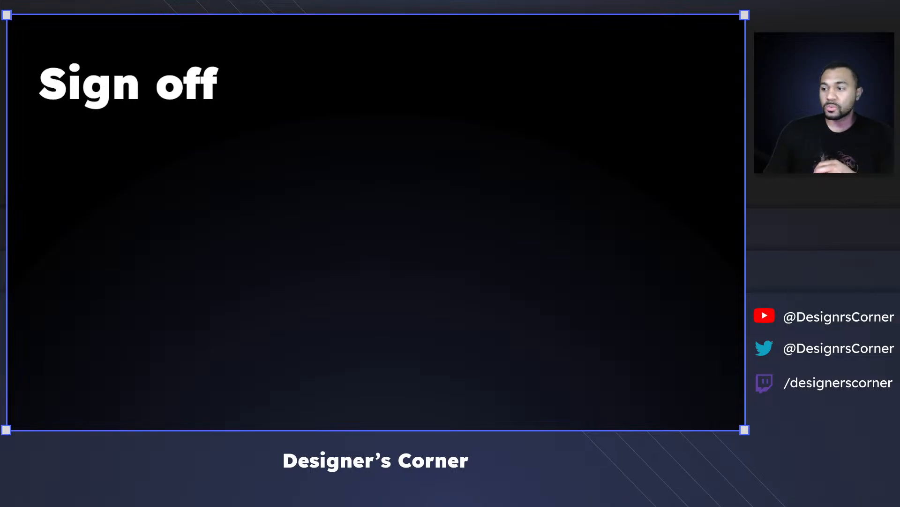
key("Right")
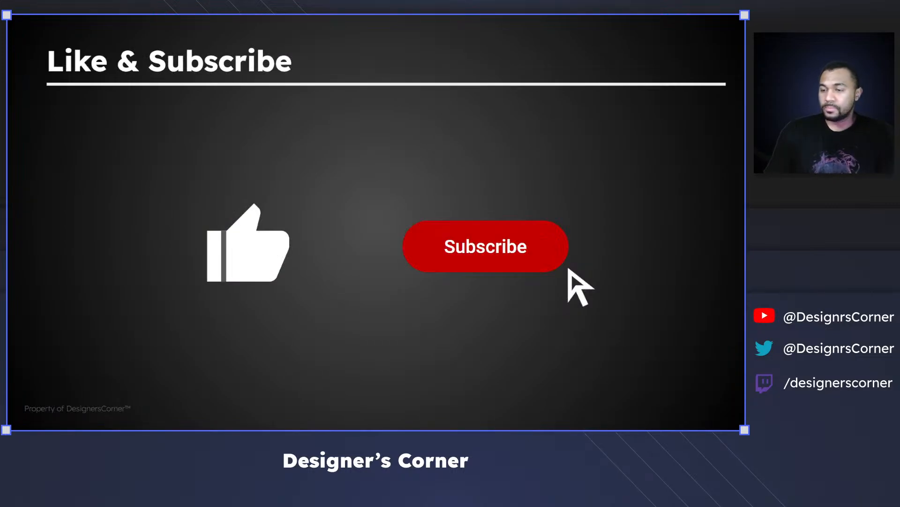
key("Right")
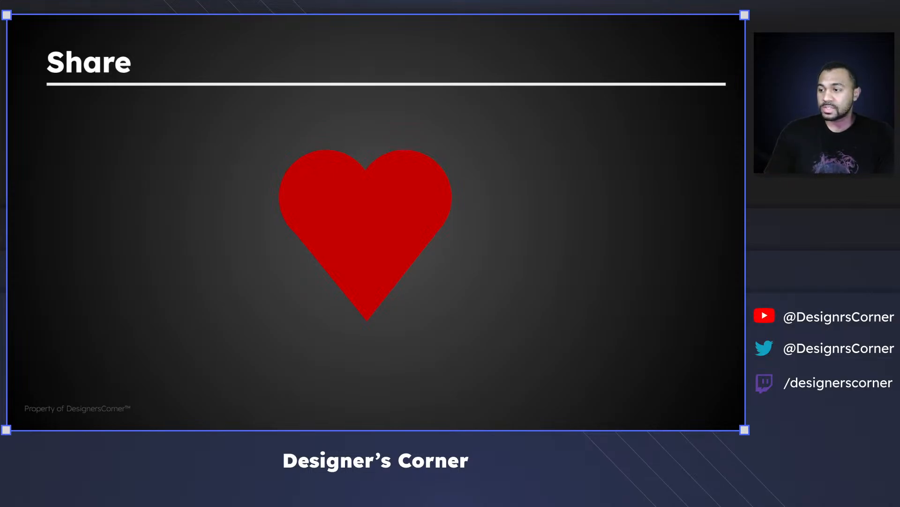
key("Right")
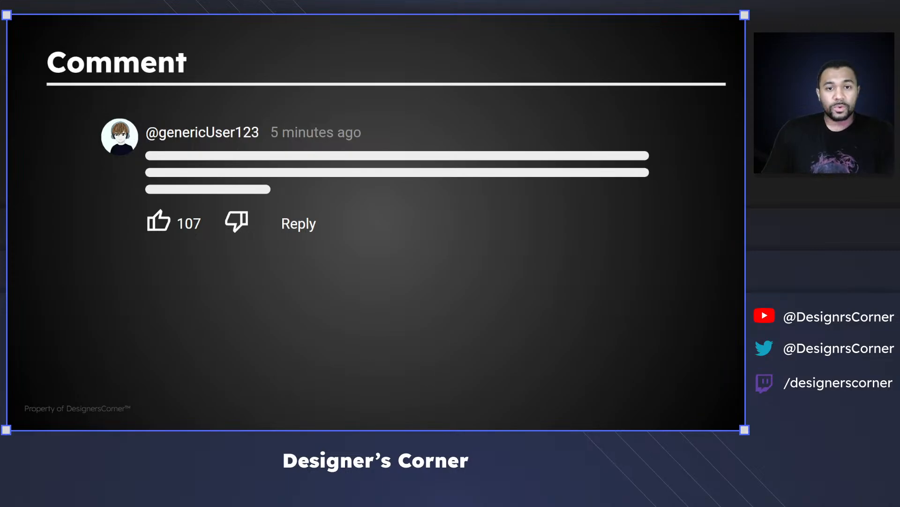
key("Right")
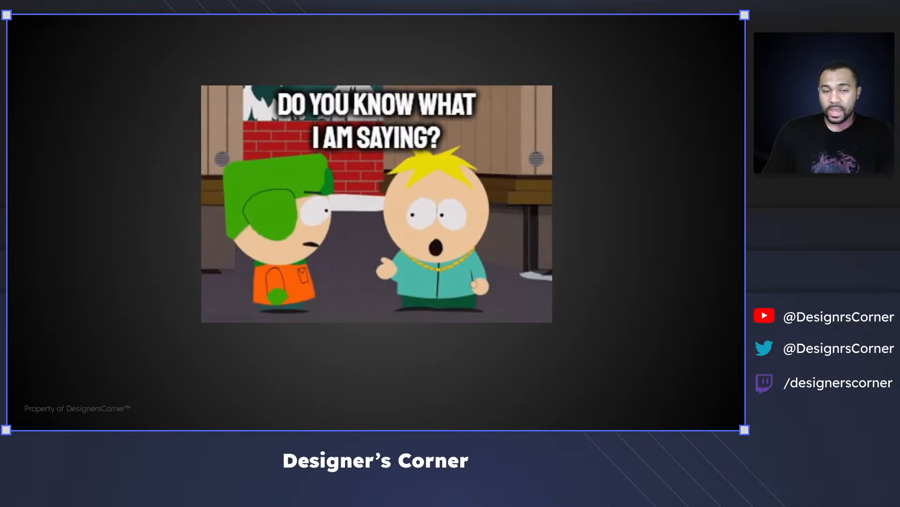